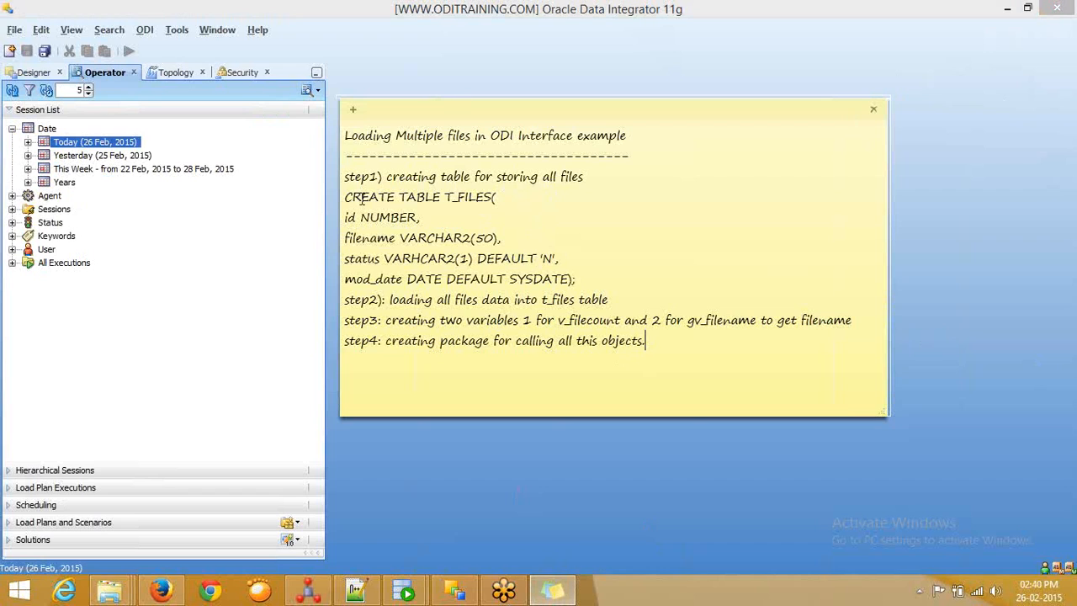
Review the T_FILES table definition in the sticky note, covering the table name and its id and filename columns
{"action": "left_click_drag", "start_coordinate": [344, 196], "coordinate": [587, 286]}
{"action": "double_click", "coordinate": [470, 196]}
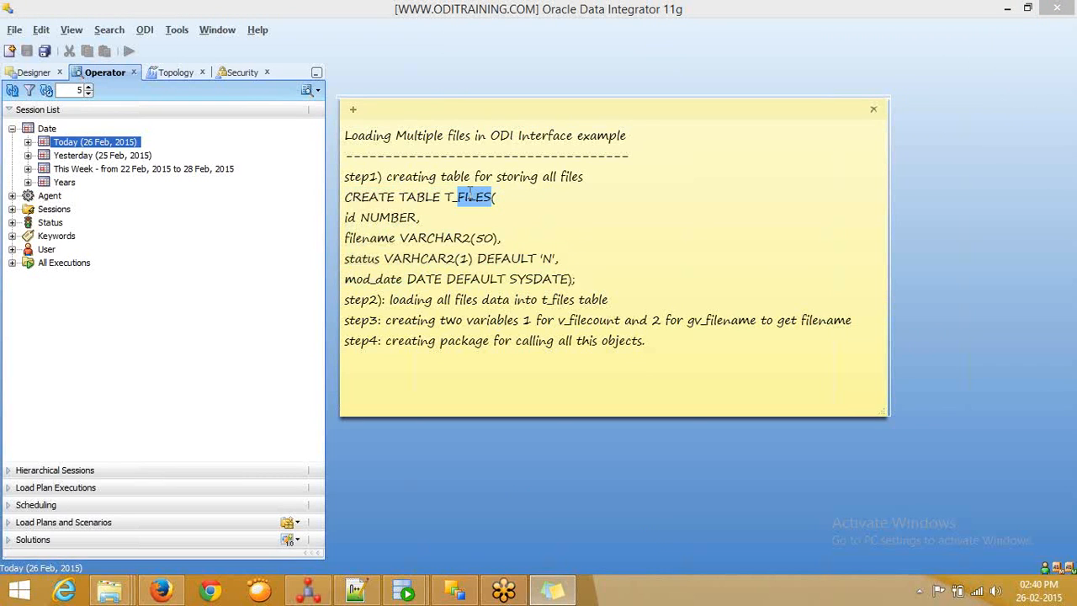
{"action": "left_click", "coordinate": [340, 220]}
{"action": "left_click_drag", "start_coordinate": [340, 220], "coordinate": [418, 276]}
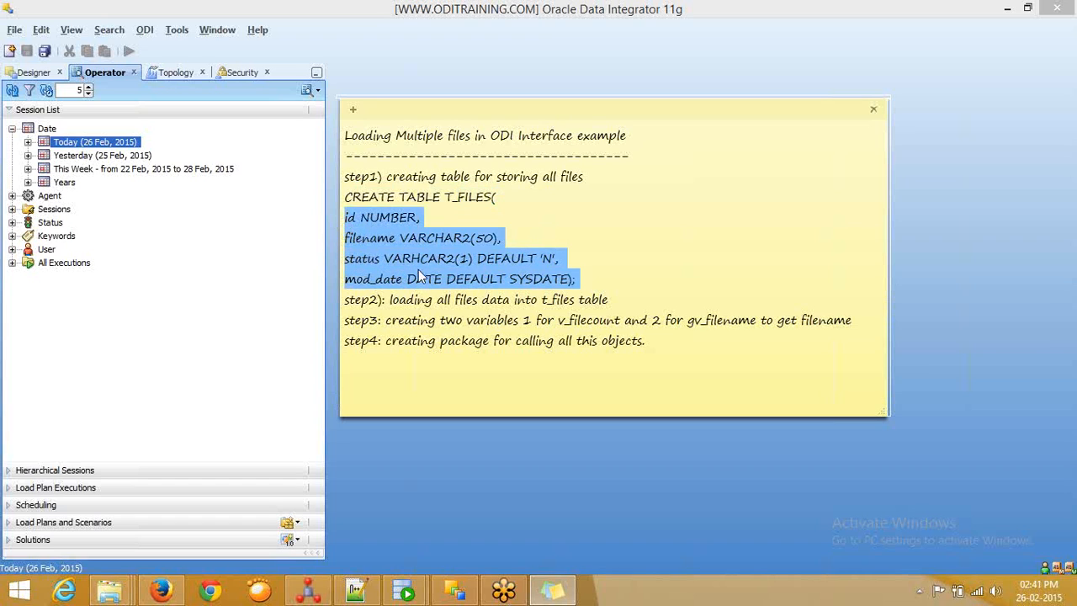
{"action": "double_click", "coordinate": [351, 218]}
{"action": "double_click", "coordinate": [386, 217]}
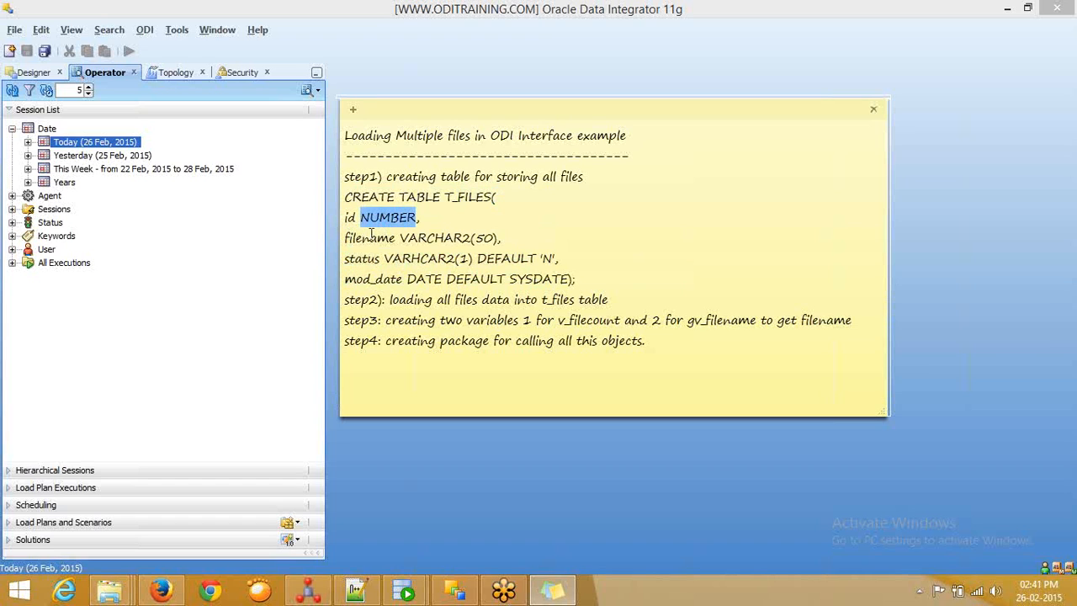
{"action": "double_click", "coordinate": [379, 240]}
{"action": "double_click", "coordinate": [448, 239]}
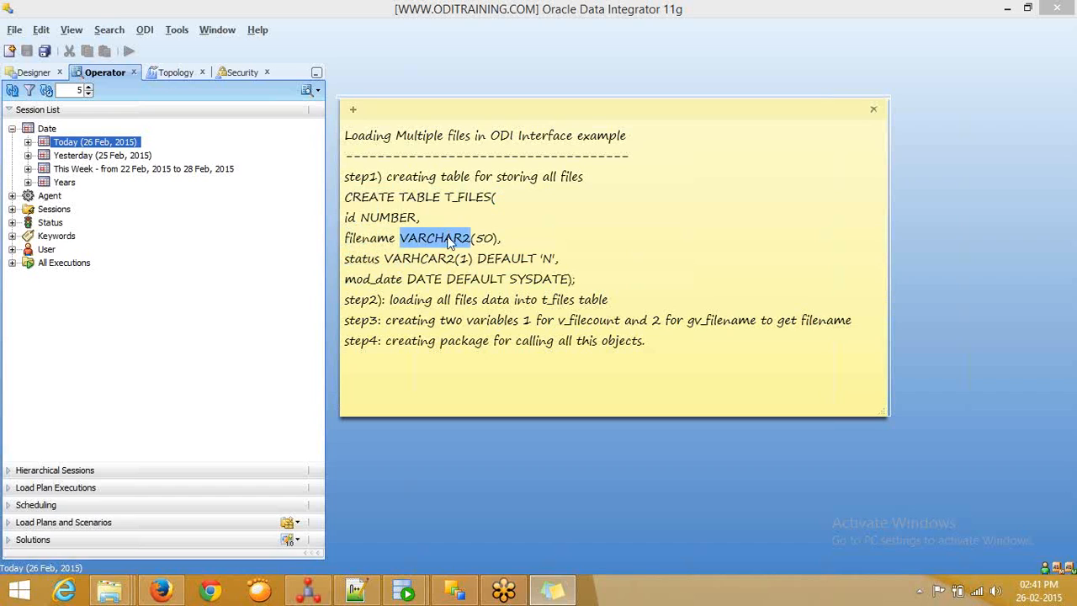
{"action": "triple_click", "coordinate": [450, 240]}
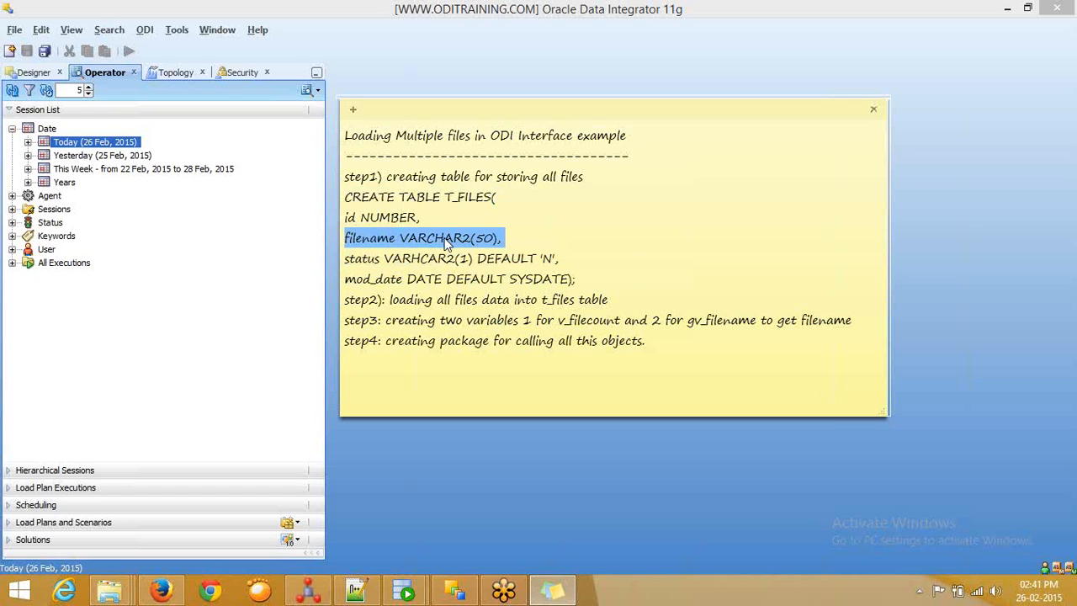
{"action": "double_click", "coordinate": [448, 241]}
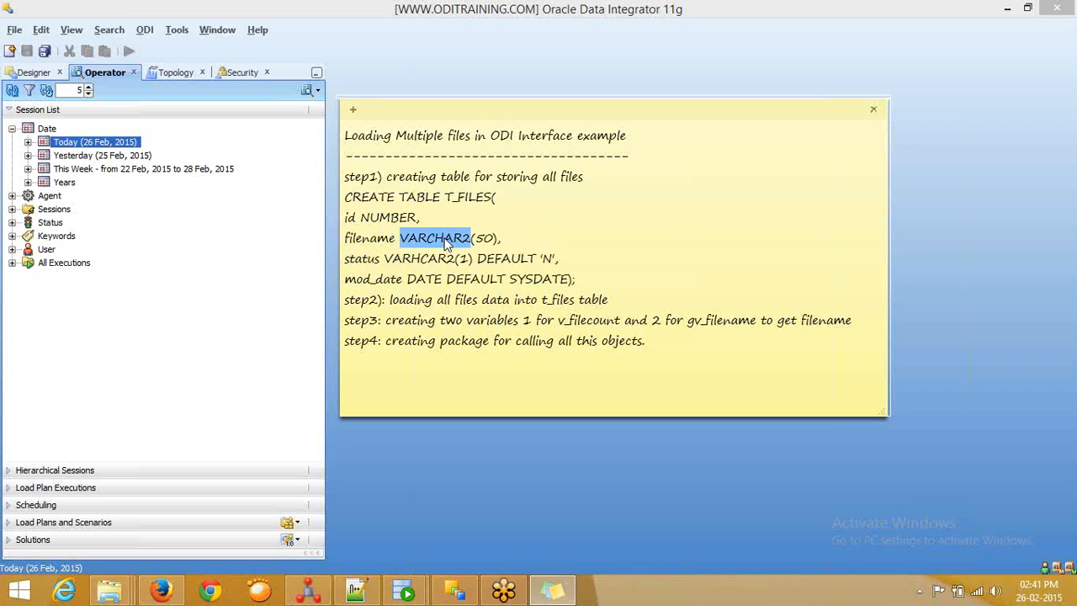
{"action": "double_click", "coordinate": [485, 240]}
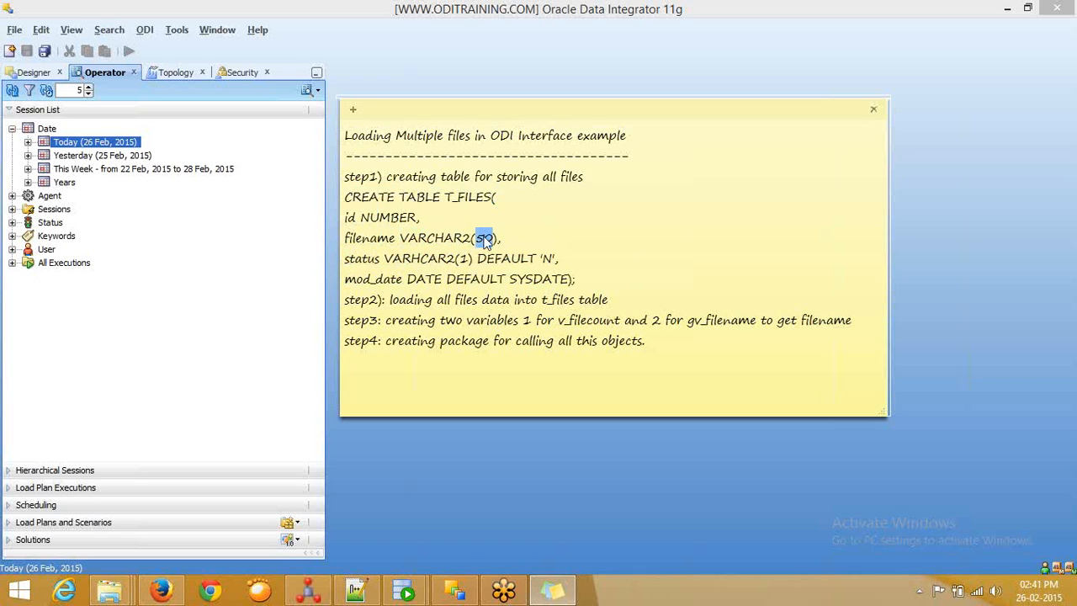
{"action": "left_click", "coordinate": [378, 239]}
Review the status column's type and default and the mod_date column in the note's CREATE TABLE statement
{"action": "double_click", "coordinate": [367, 260]}
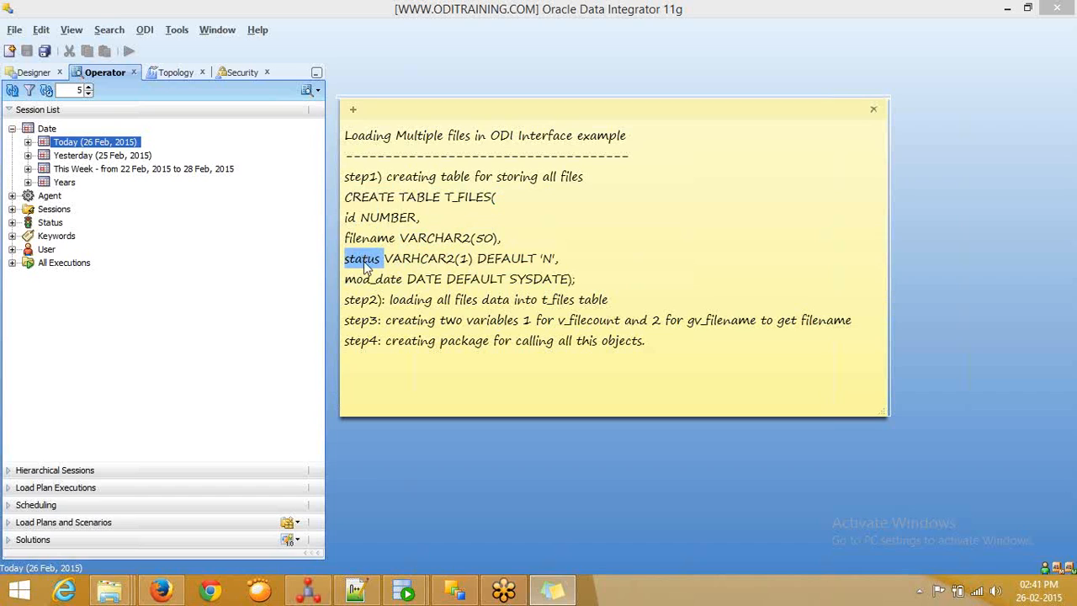
{"action": "double_click", "coordinate": [421, 259]}
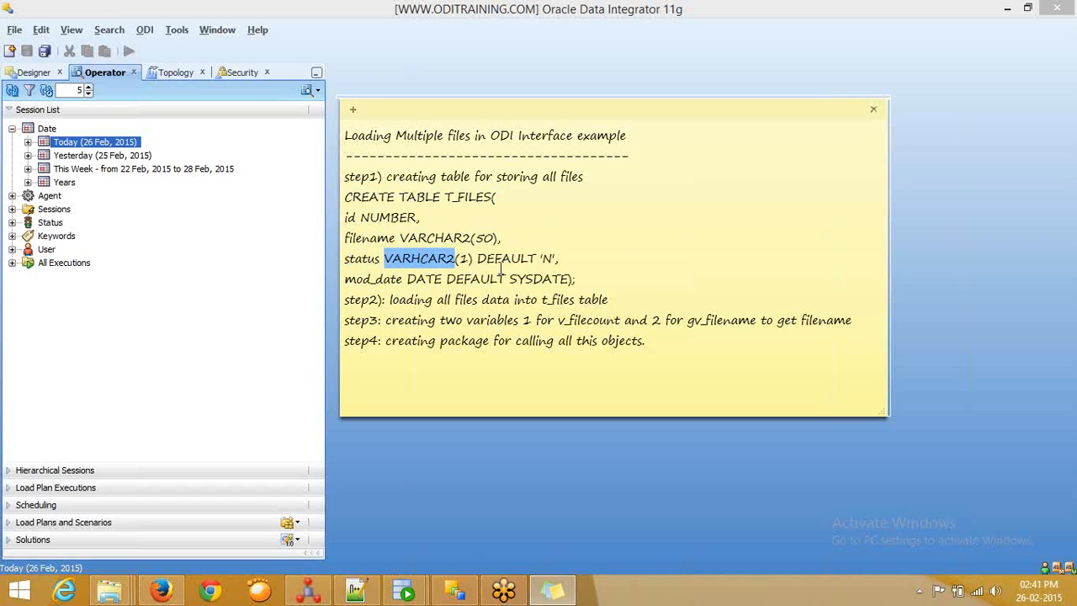
{"action": "double_click", "coordinate": [546, 259]}
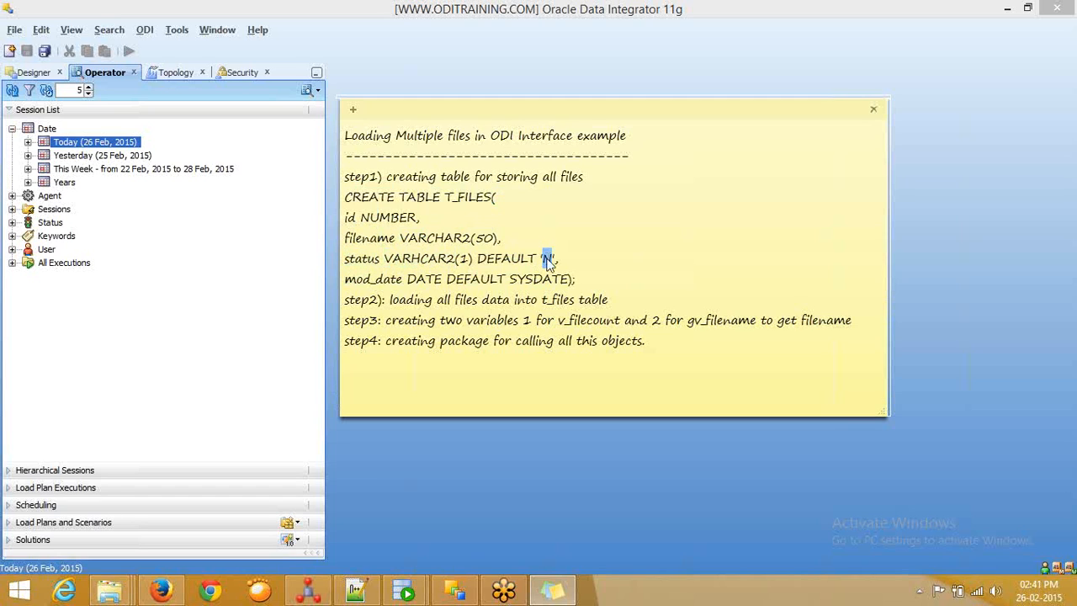
{"action": "triple_click", "coordinate": [368, 262]}
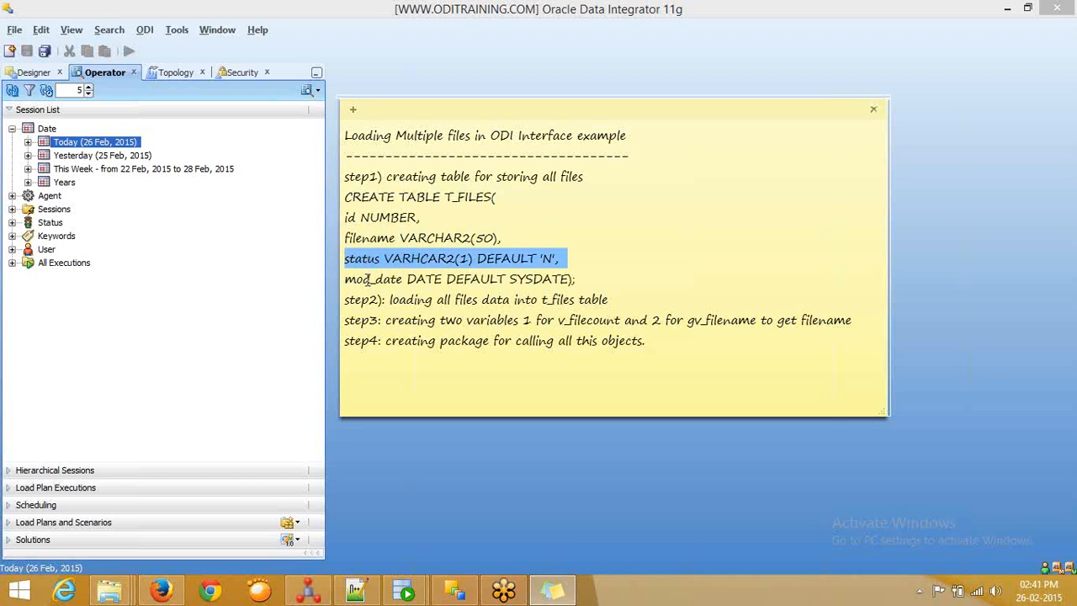
{"action": "double_click", "coordinate": [368, 284]}
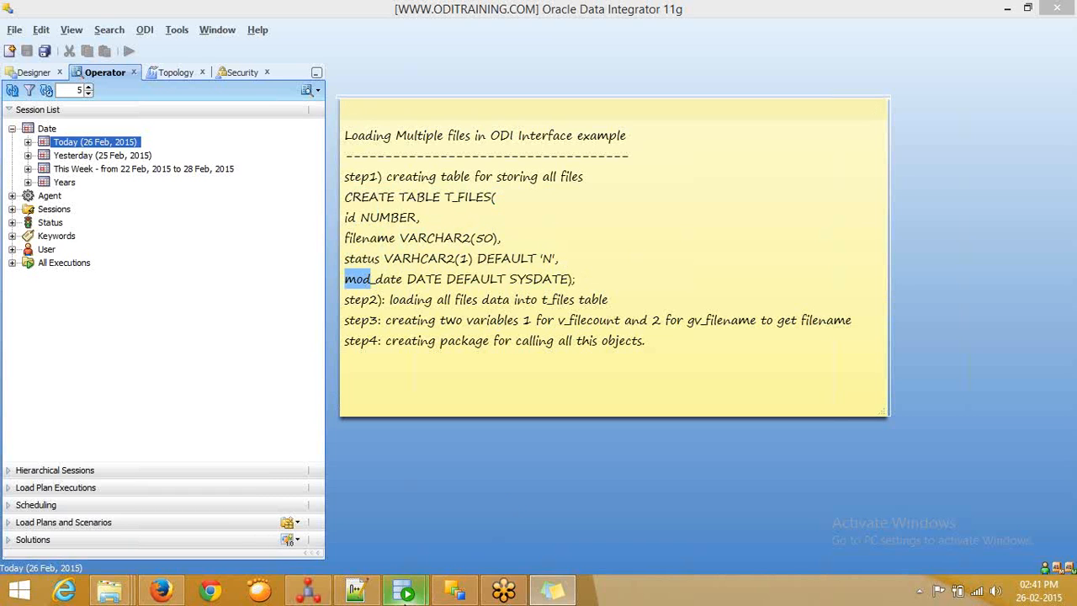
Switch to SQL Developer, run select * from t_files in the TDEV worksheet and enlarge the query result area
{"action": "mouse_move", "coordinate": [405, 591]}
{"action": "left_click", "coordinate": [431, 533]}
{"action": "left_click", "coordinate": [327, 136]}
{"action": "key", "text": "ctrl+Return"}
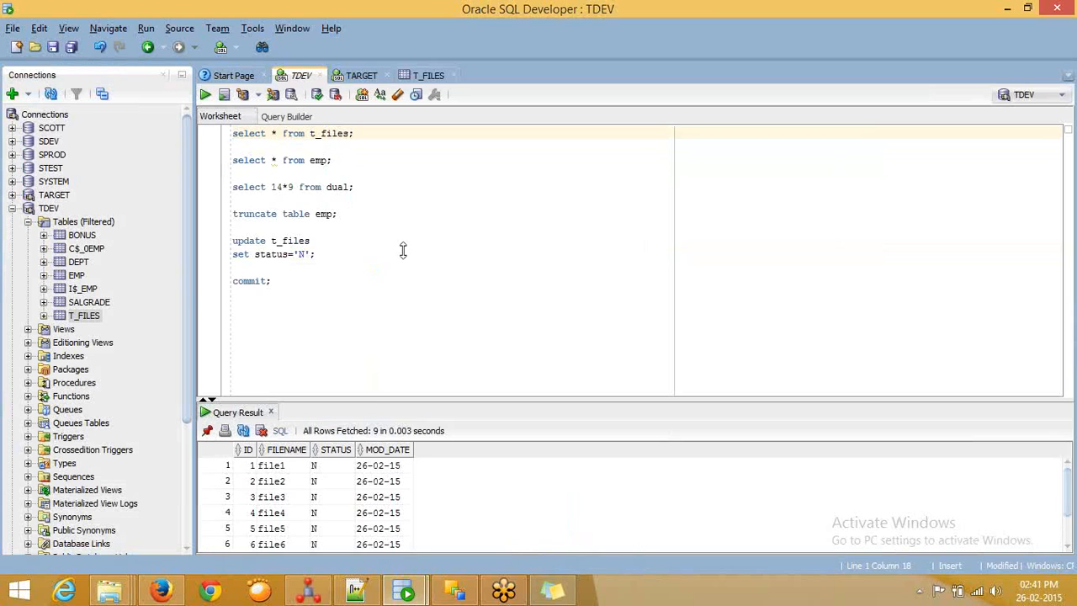
{"action": "left_click_drag", "start_coordinate": [371, 399], "coordinate": [383, 212]}
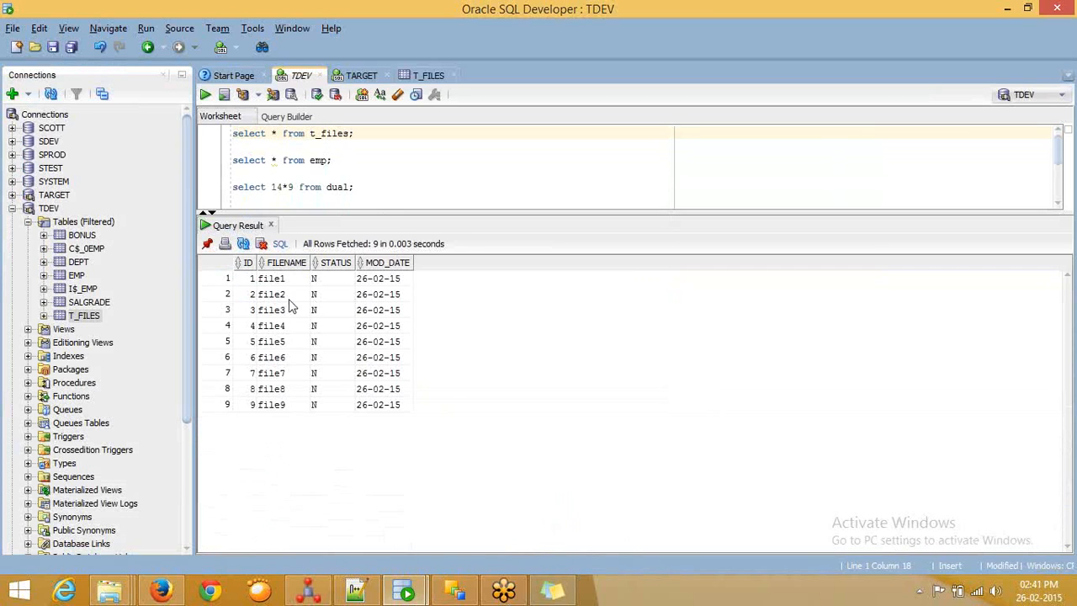
Examine the ID, FILENAME and STATUS values of all rows in the t_files query result
{"action": "left_click_drag", "start_coordinate": [250, 281], "coordinate": [305, 410]}
{"action": "left_click", "coordinate": [323, 353]}
{"action": "left_click_drag", "start_coordinate": [255, 280], "coordinate": [326, 423]}
{"action": "left_click", "coordinate": [336, 333]}
{"action": "left_click", "coordinate": [328, 282]}
{"action": "left_click_drag", "start_coordinate": [328, 287], "coordinate": [257, 408]}
Switch to File Explorer and inspect the contents of the load and archive folders in C:\S_FILES
{"action": "left_click", "coordinate": [110, 592]}
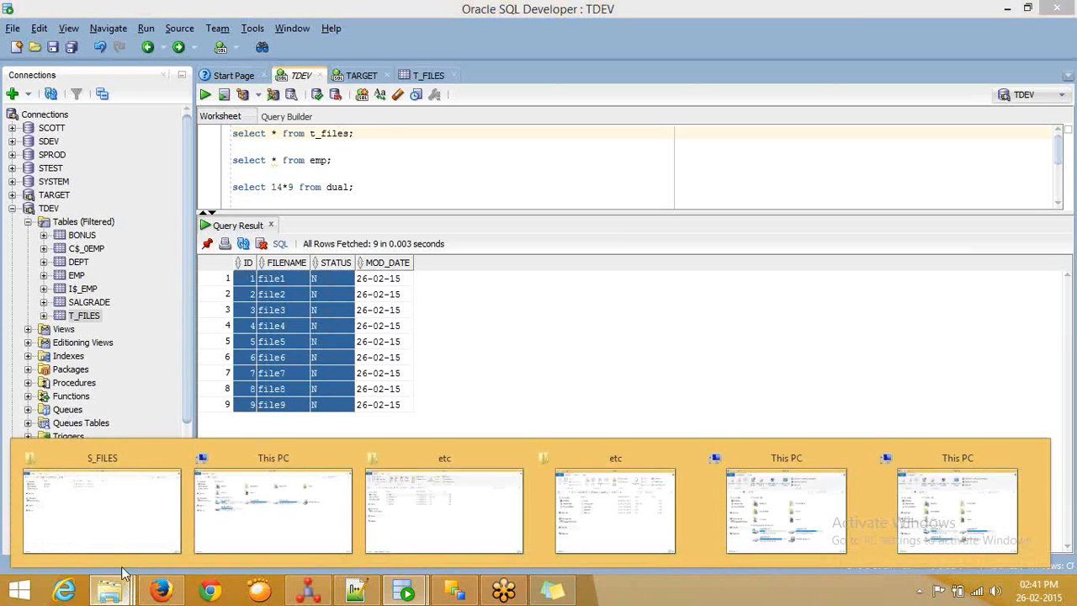
{"action": "left_click", "coordinate": [151, 509]}
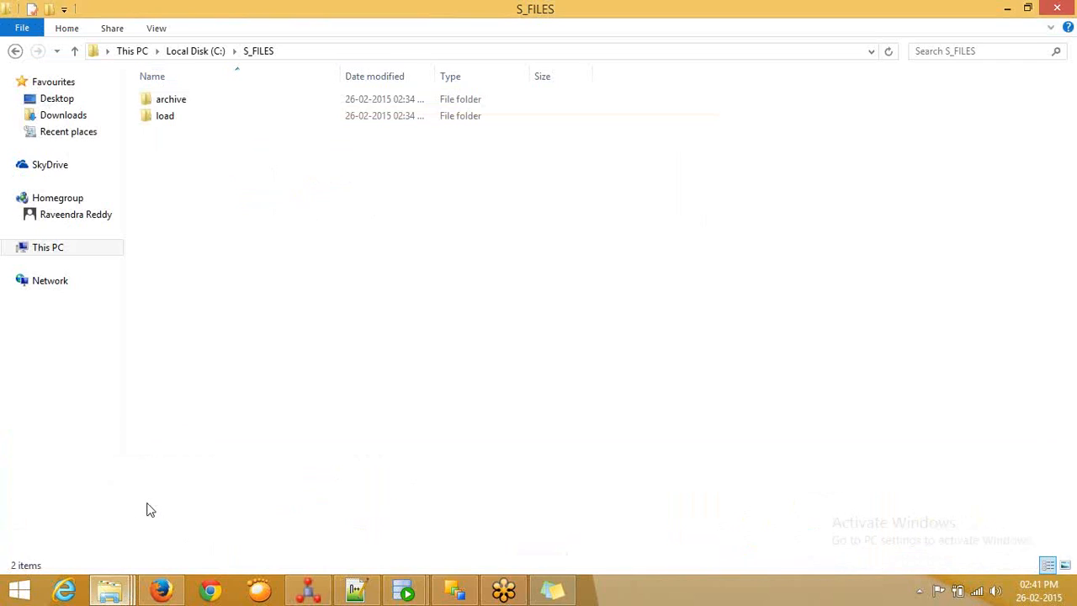
{"action": "left_click", "coordinate": [290, 51]}
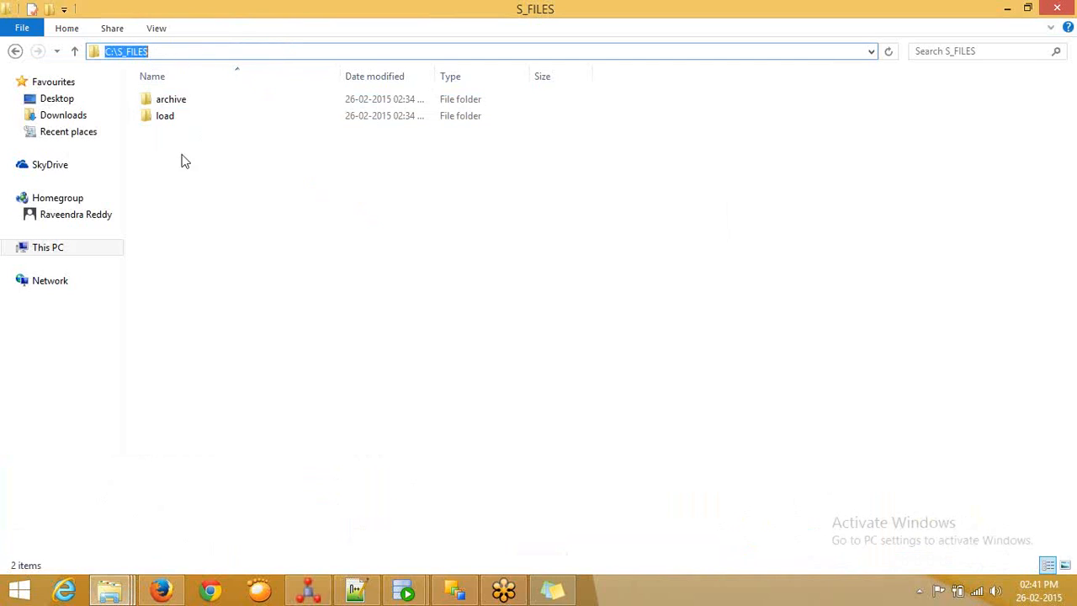
{"action": "left_click", "coordinate": [174, 123]}
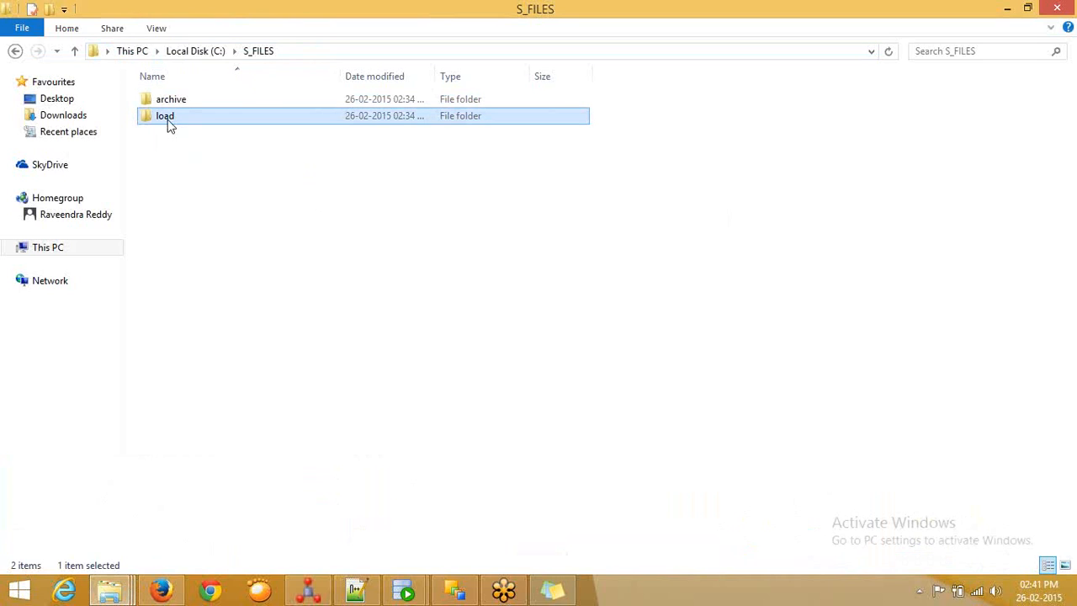
{"action": "double_click", "coordinate": [167, 122]}
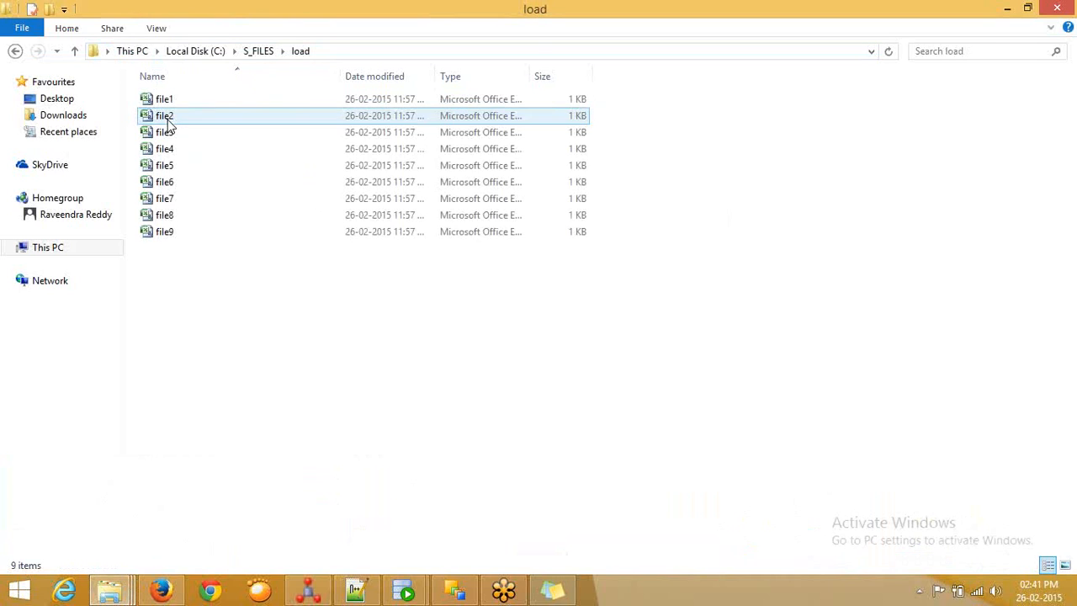
{"action": "left_click", "coordinate": [268, 54]}
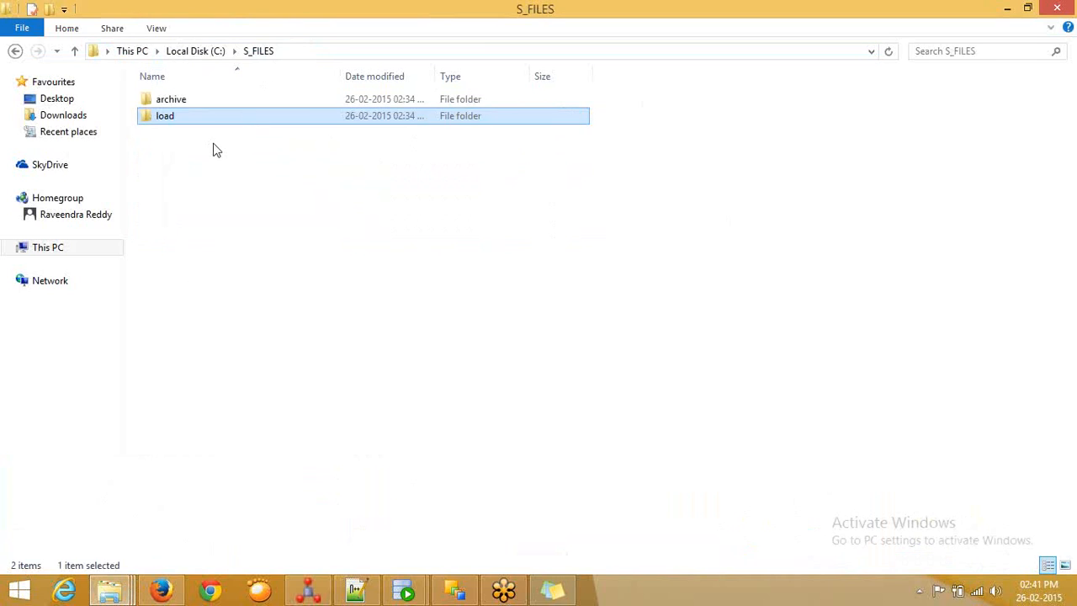
{"action": "double_click", "coordinate": [189, 99]}
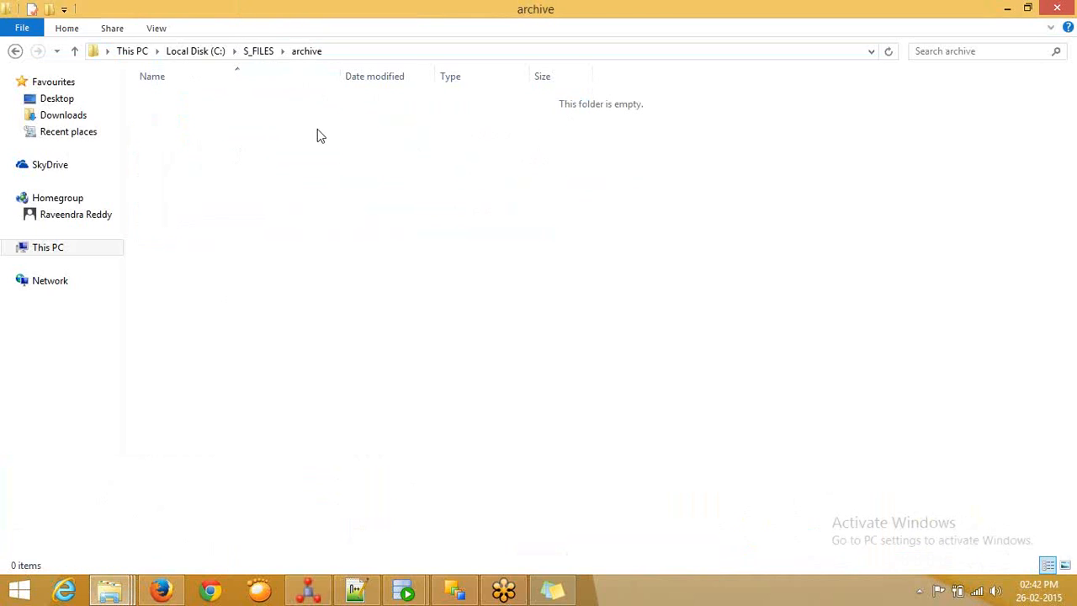
{"action": "left_click", "coordinate": [268, 54]}
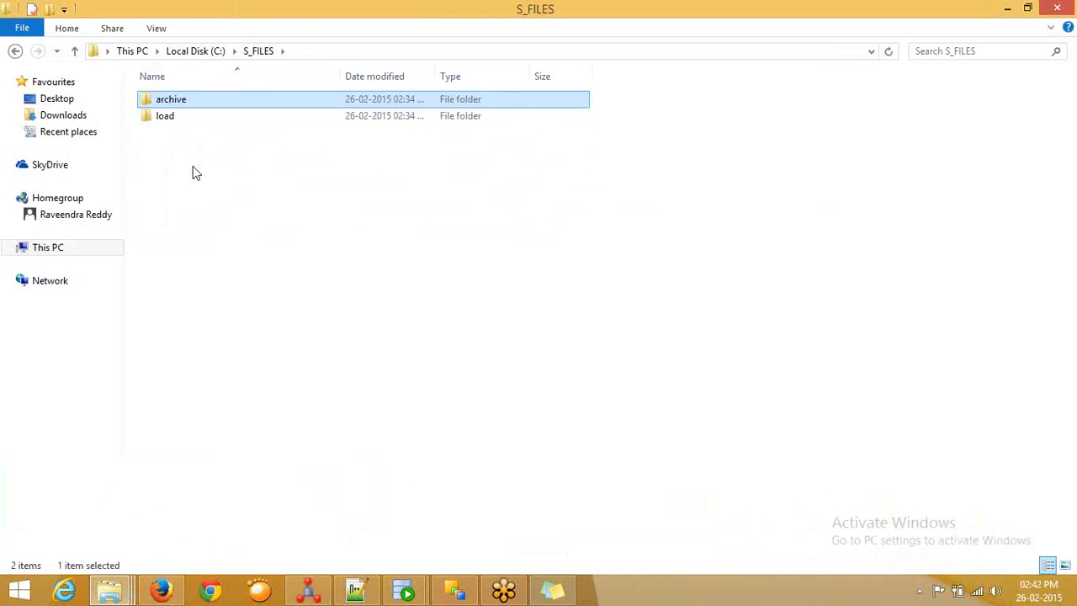
{"action": "double_click", "coordinate": [165, 119]}
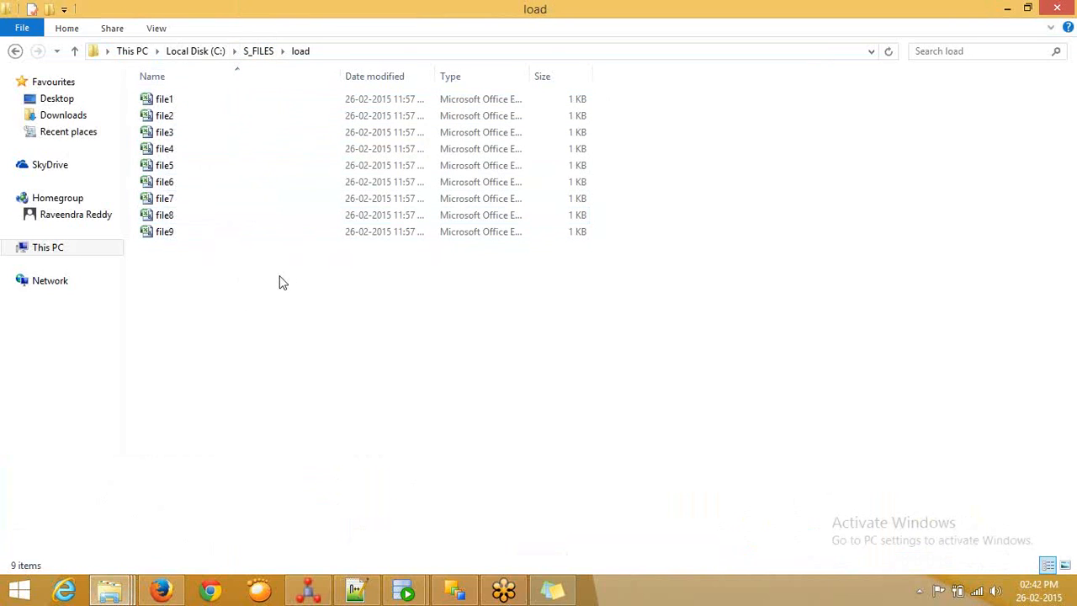
Switch to Oracle Data Integrator, open the S_FILES_INTF interface from First Folder with object locking, and select the file1 source in its mapping
{"action": "left_click", "coordinate": [454, 594]}
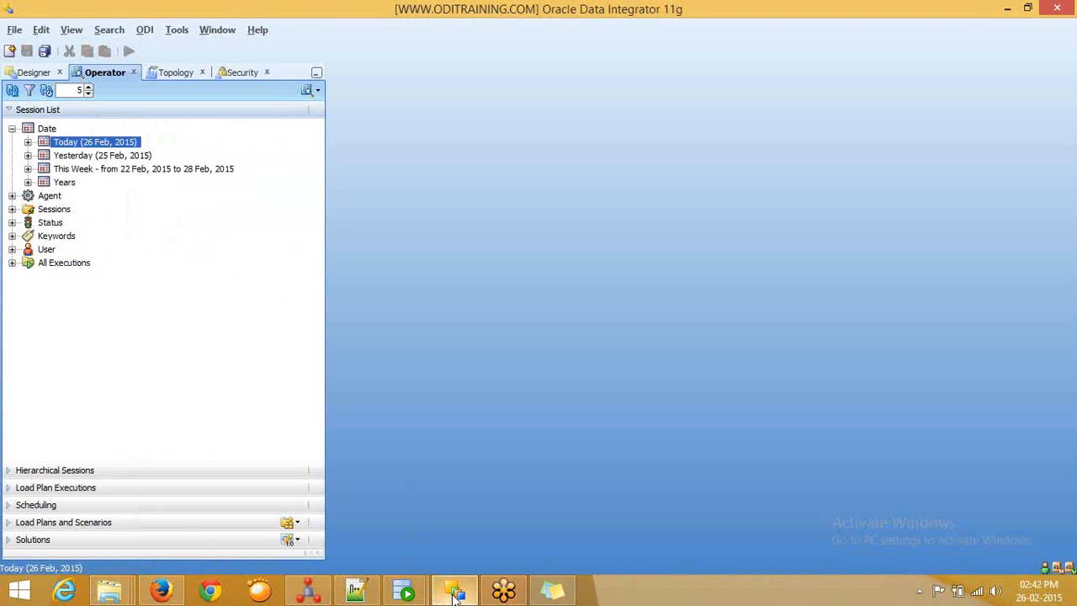
{"action": "left_click", "coordinate": [44, 76]}
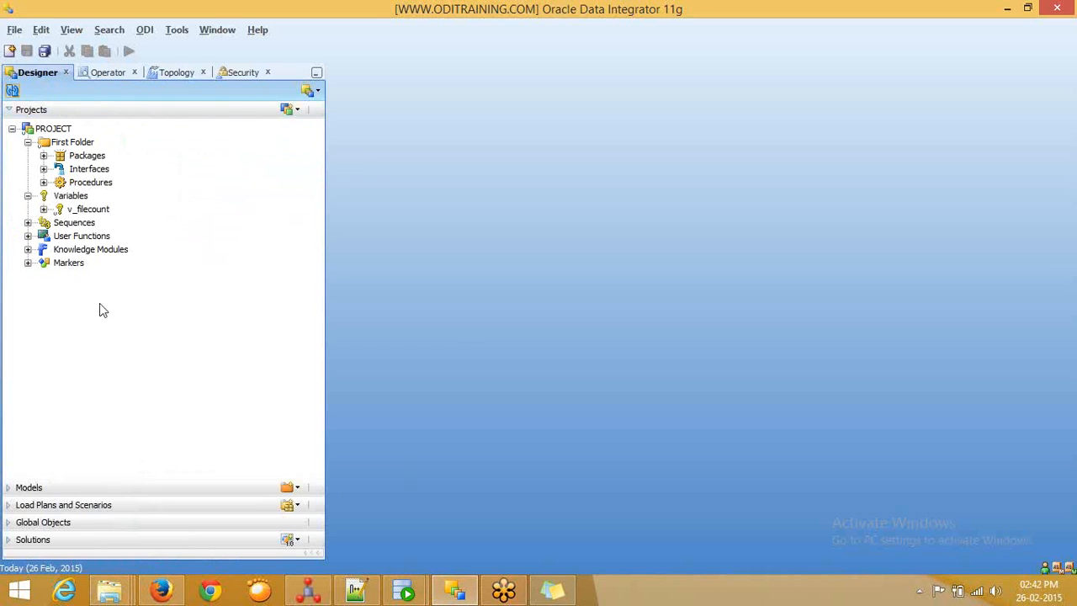
{"action": "left_click", "coordinate": [44, 169]}
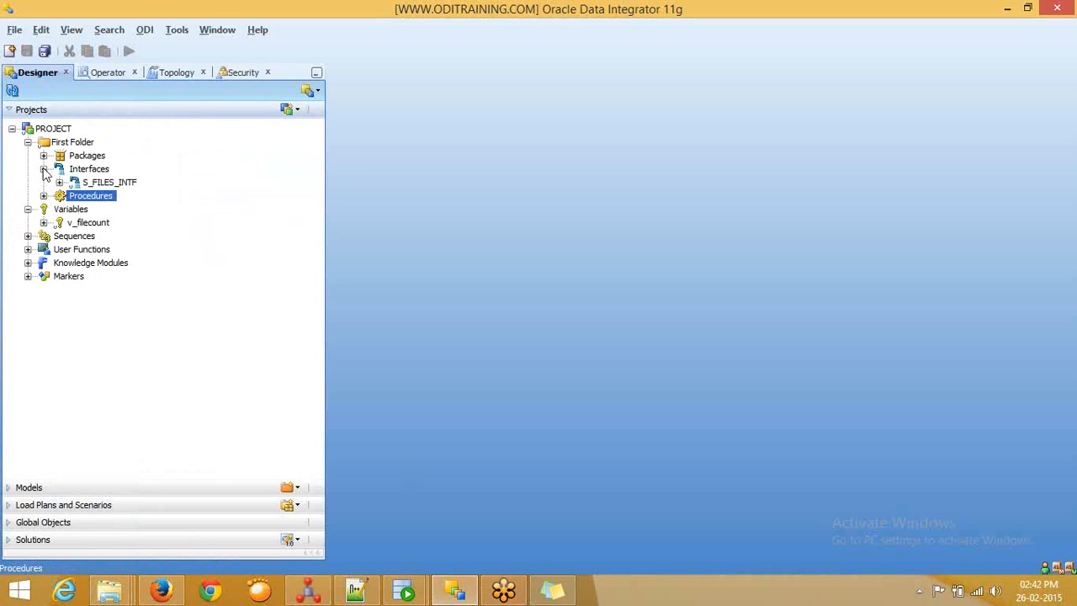
{"action": "double_click", "coordinate": [99, 182]}
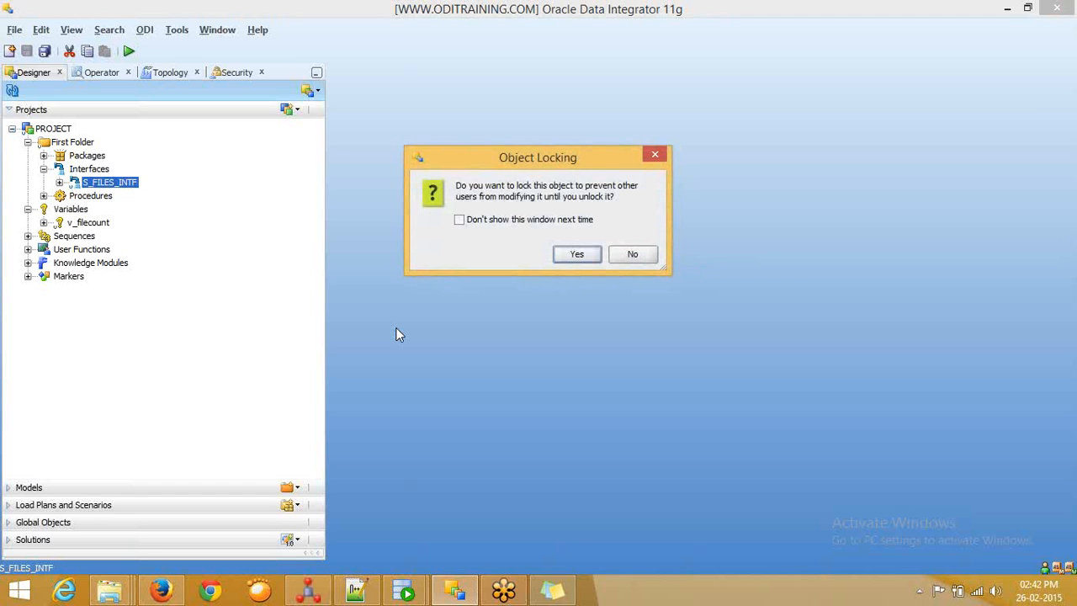
{"action": "left_click", "coordinate": [577, 253]}
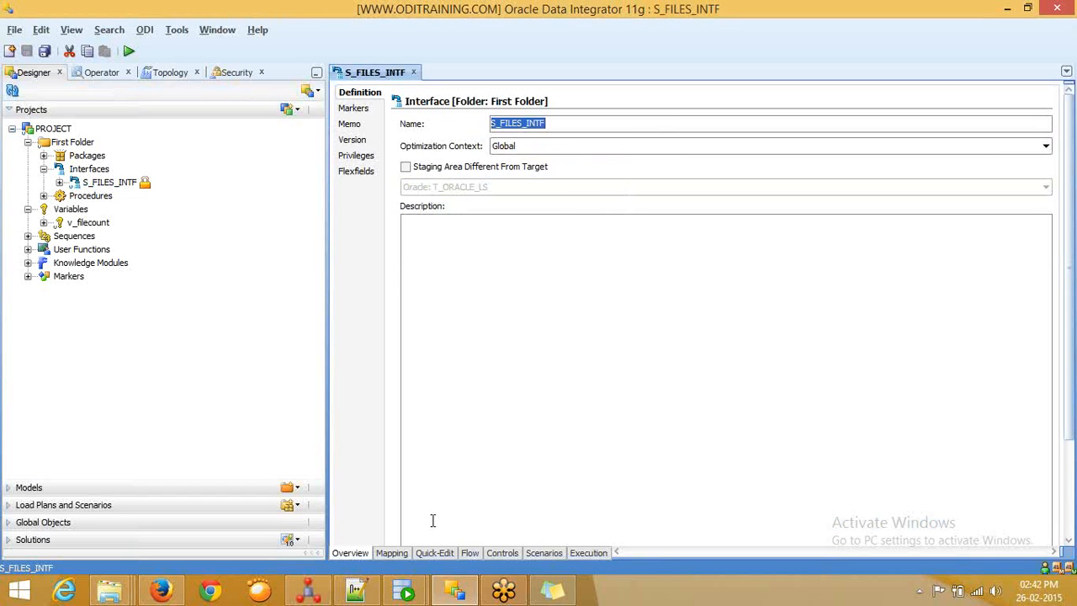
{"action": "left_click", "coordinate": [396, 554]}
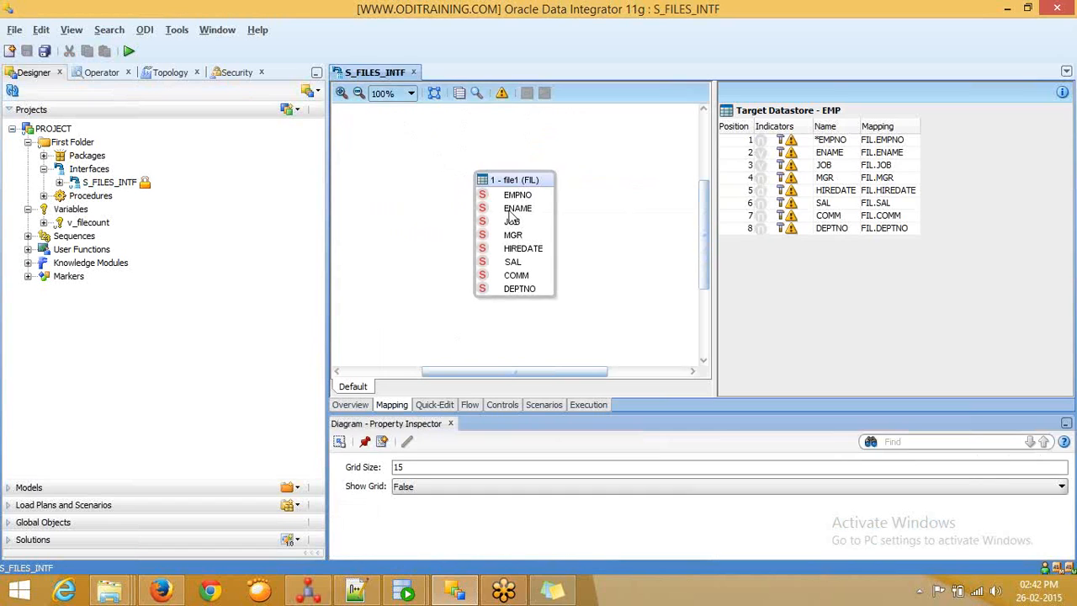
{"action": "left_click", "coordinate": [515, 181]}
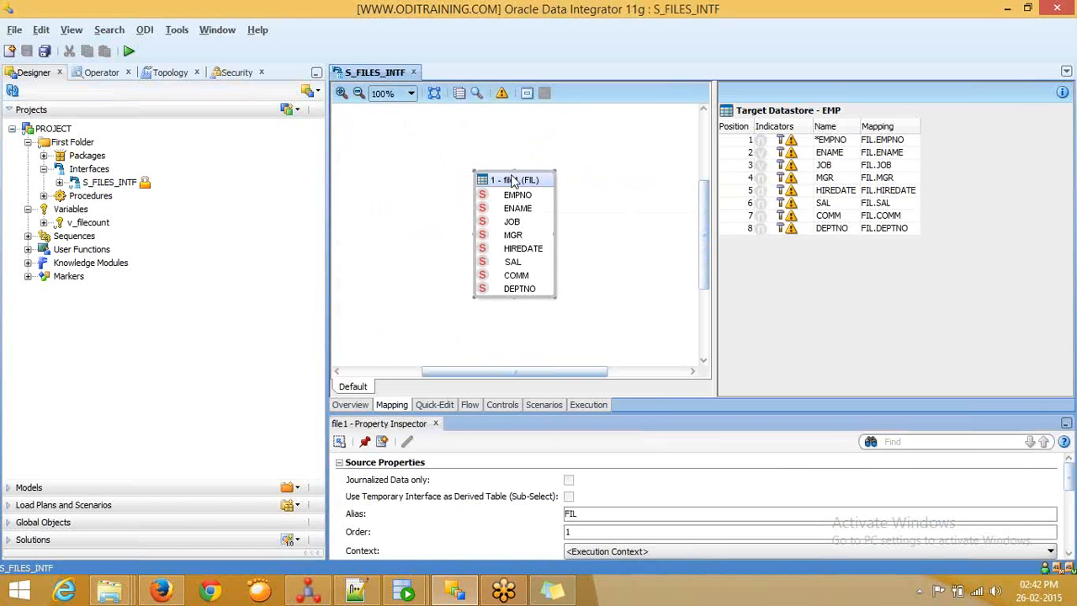
Open the file1 datastore from the S_FILES_MDL model with object locking and inspect its resource name
{"action": "left_click", "coordinate": [173, 488]}
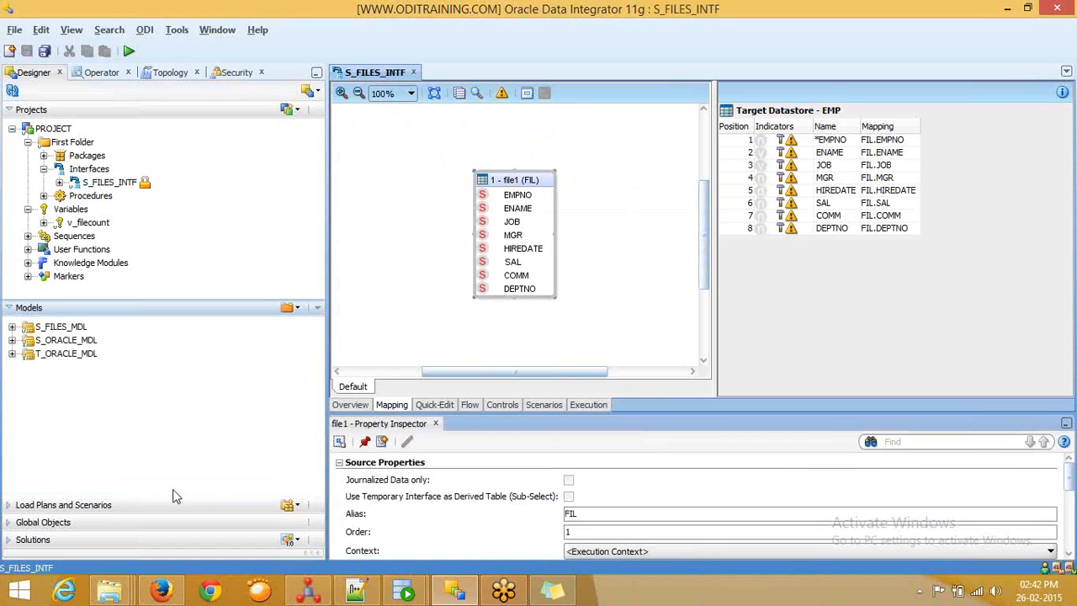
{"action": "left_click", "coordinate": [12, 326]}
{"action": "left_click", "coordinate": [75, 382]}
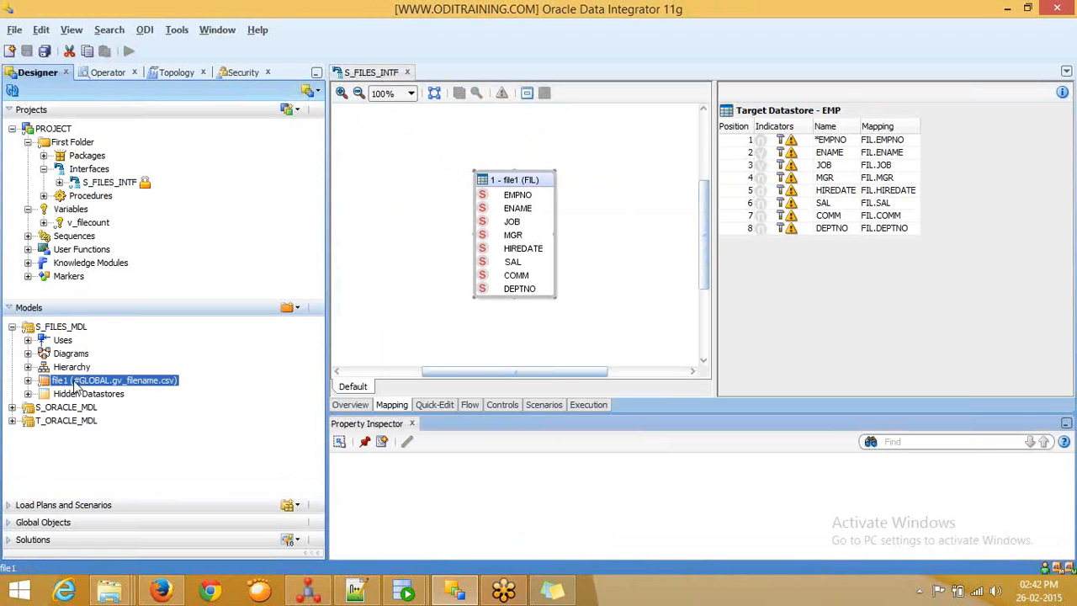
{"action": "double_click", "coordinate": [76, 383]}
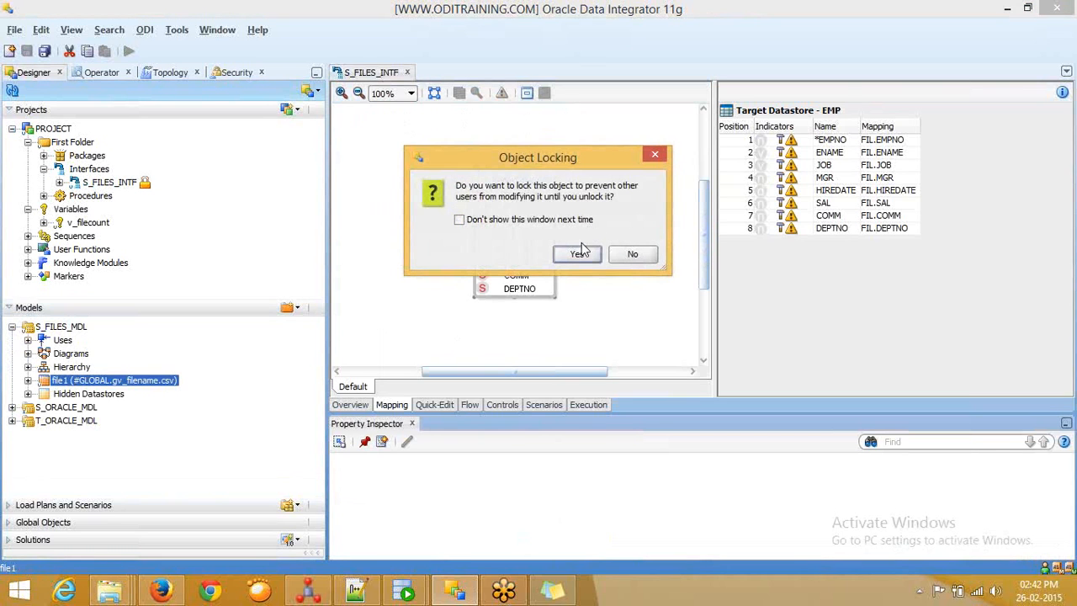
{"action": "left_click", "coordinate": [579, 253]}
{"action": "double_click", "coordinate": [523, 190]}
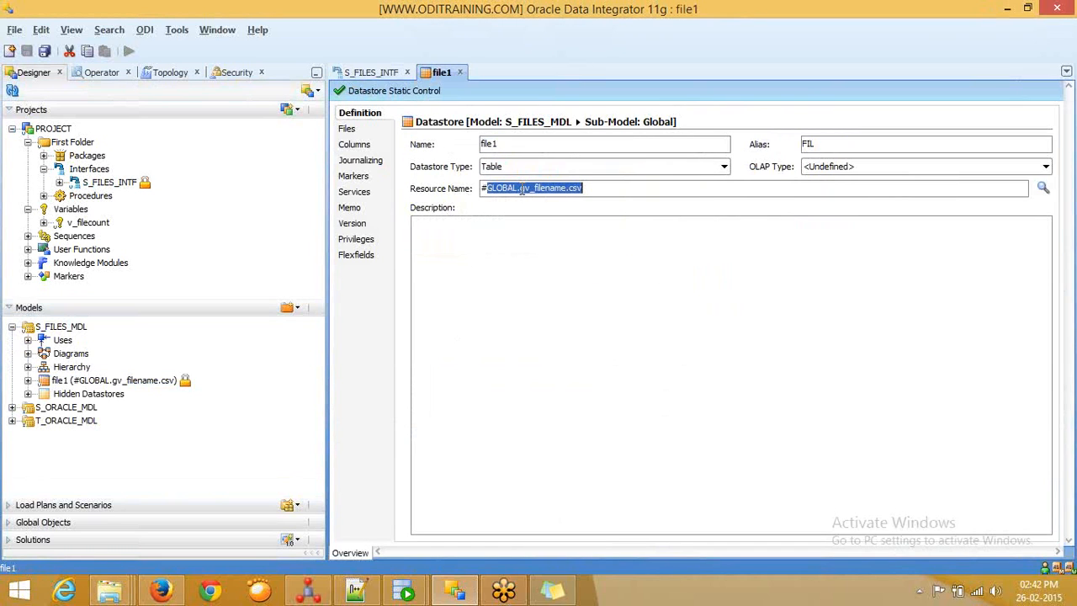
{"action": "left_click", "coordinate": [558, 190]}
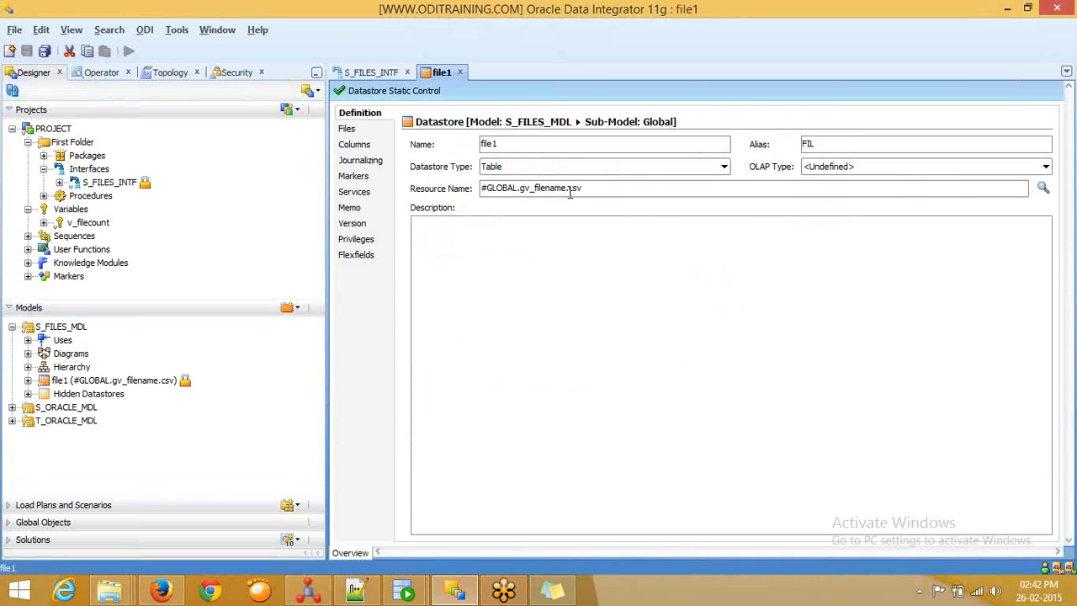
Highlight the #GLOBAL.gv_filename part of the file1 resource name, and review step3 on creating two variables in the sticky note
{"action": "left_click_drag", "start_coordinate": [569, 187], "coordinate": [478, 187]}
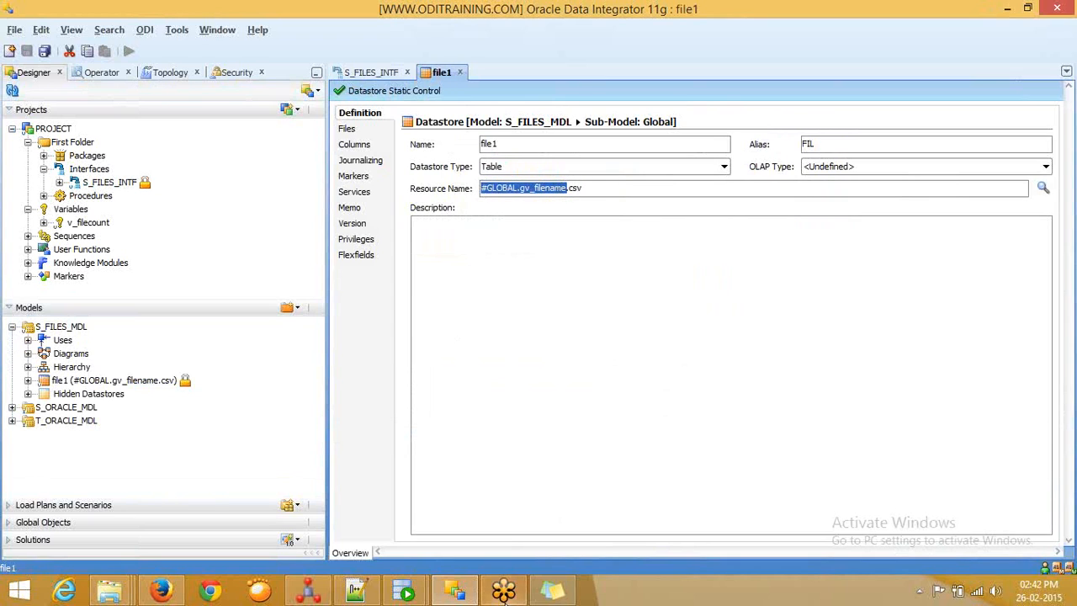
{"action": "left_click", "coordinate": [553, 589]}
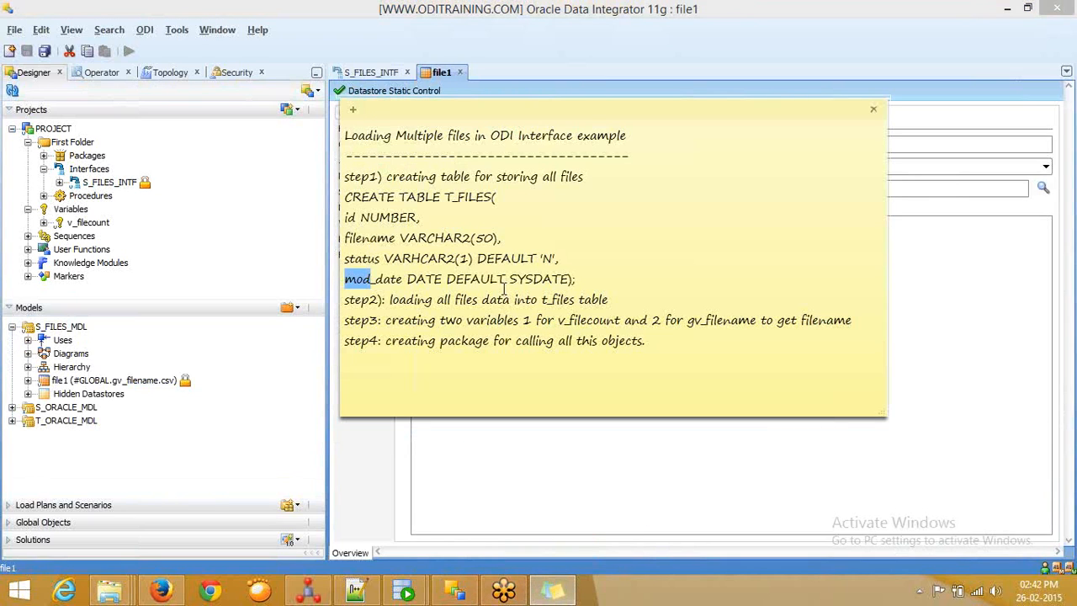
{"action": "left_click_drag", "start_coordinate": [387, 323], "coordinate": [857, 321]}
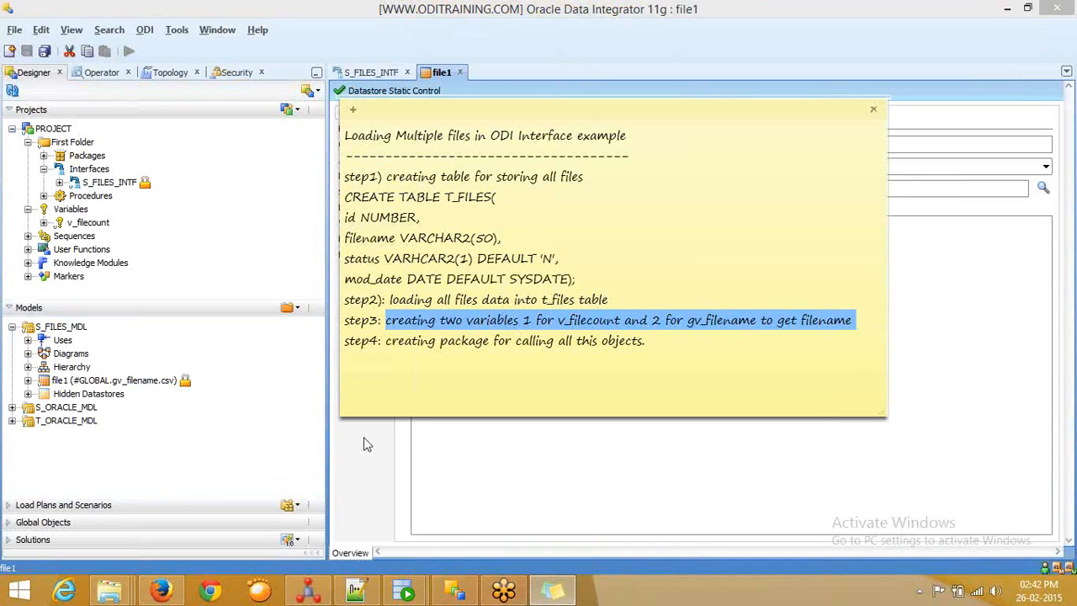
Open the gv_filename global variable from Global Objects in Oracle Data Integrator with object locking
{"action": "left_click", "coordinate": [108, 522]}
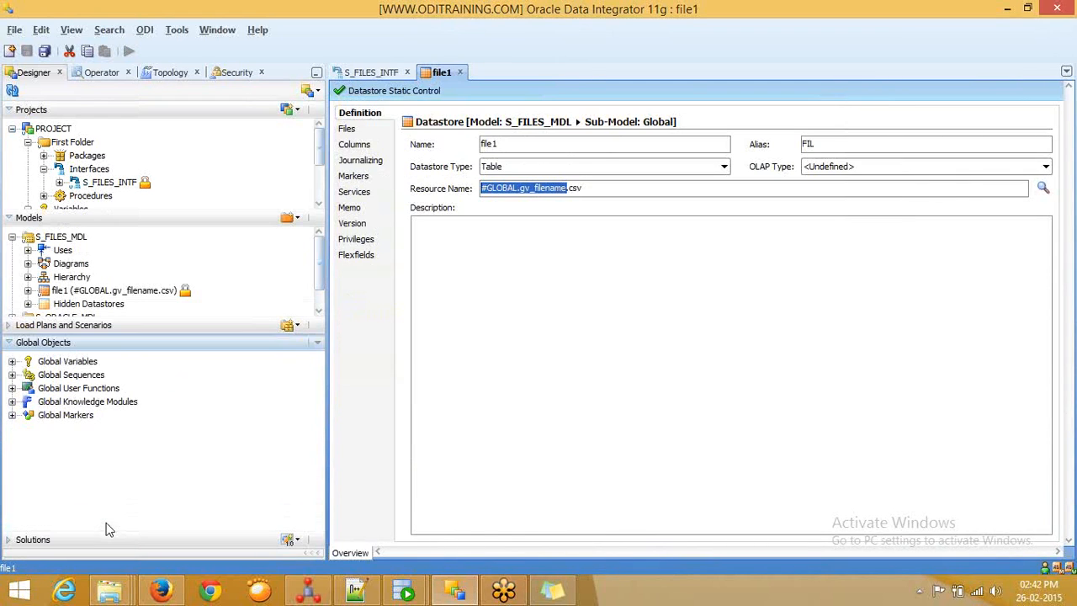
{"action": "left_click", "coordinate": [14, 361]}
{"action": "left_click", "coordinate": [65, 375]}
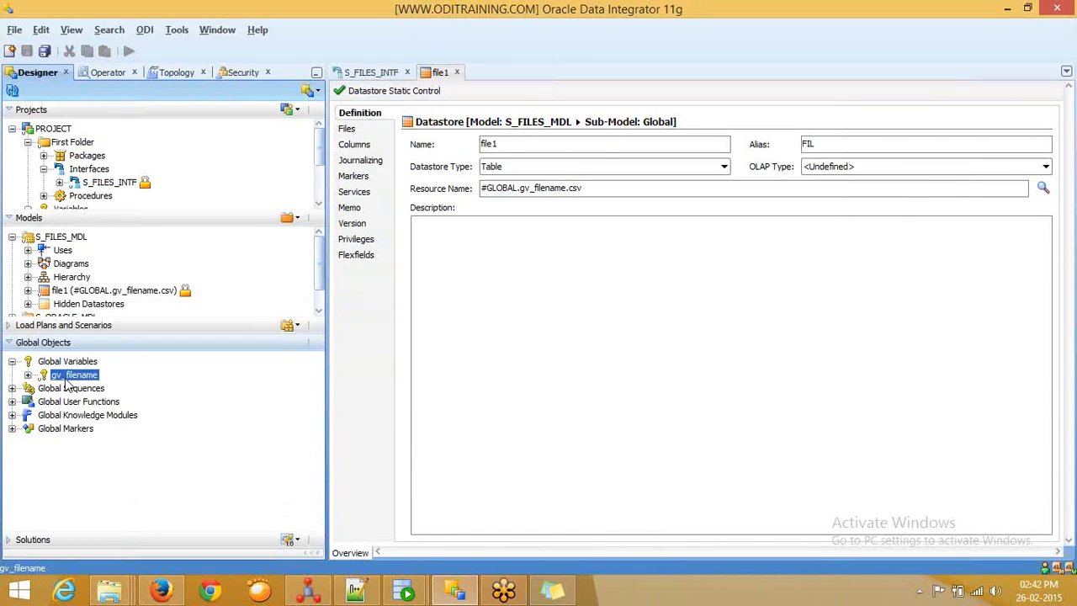
{"action": "double_click", "coordinate": [69, 376]}
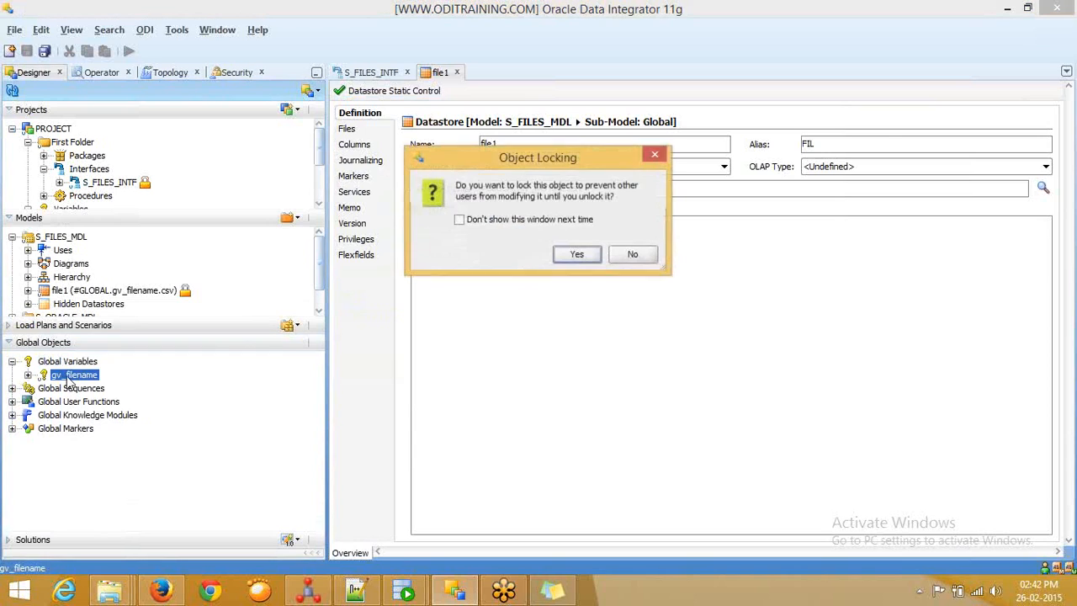
{"action": "left_click", "coordinate": [572, 255]}
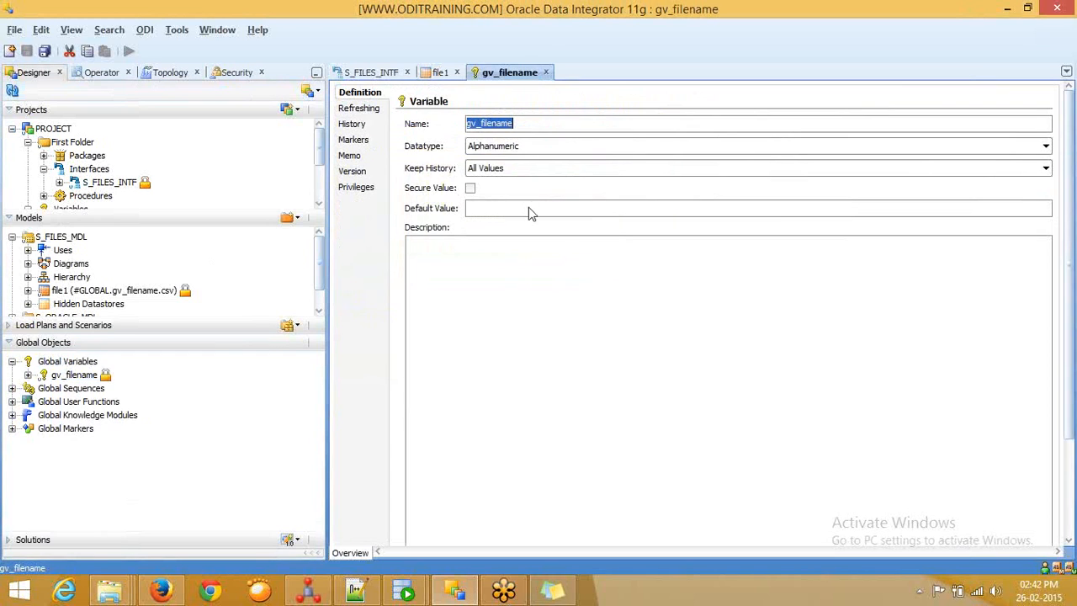
Examine the refresh query of gv_filename, including its status filter and order by id clause
{"action": "left_click", "coordinate": [370, 109]}
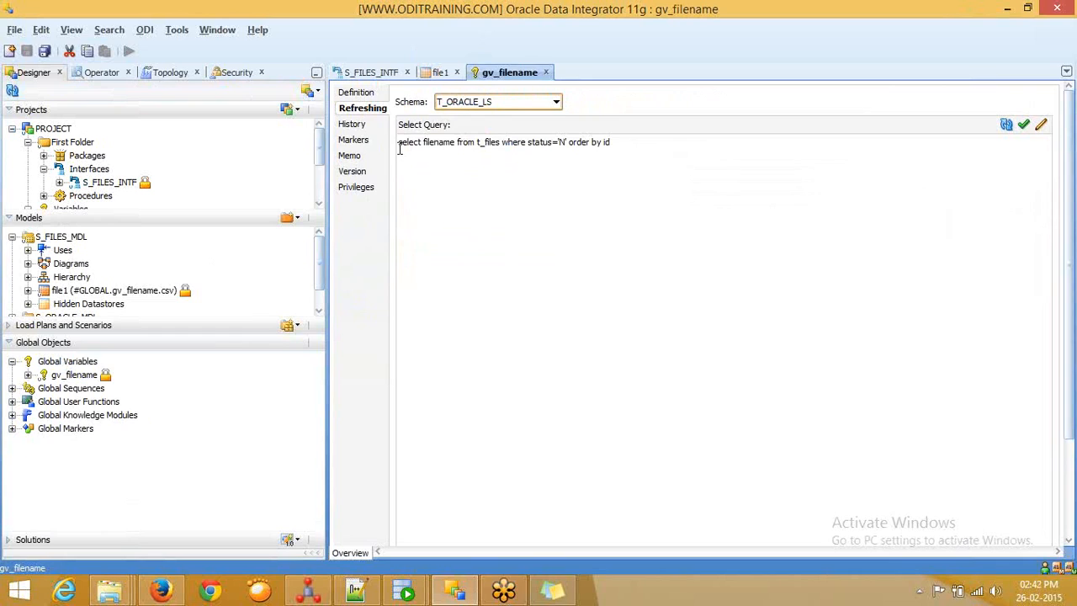
{"action": "left_click_drag", "start_coordinate": [400, 143], "coordinate": [638, 141]}
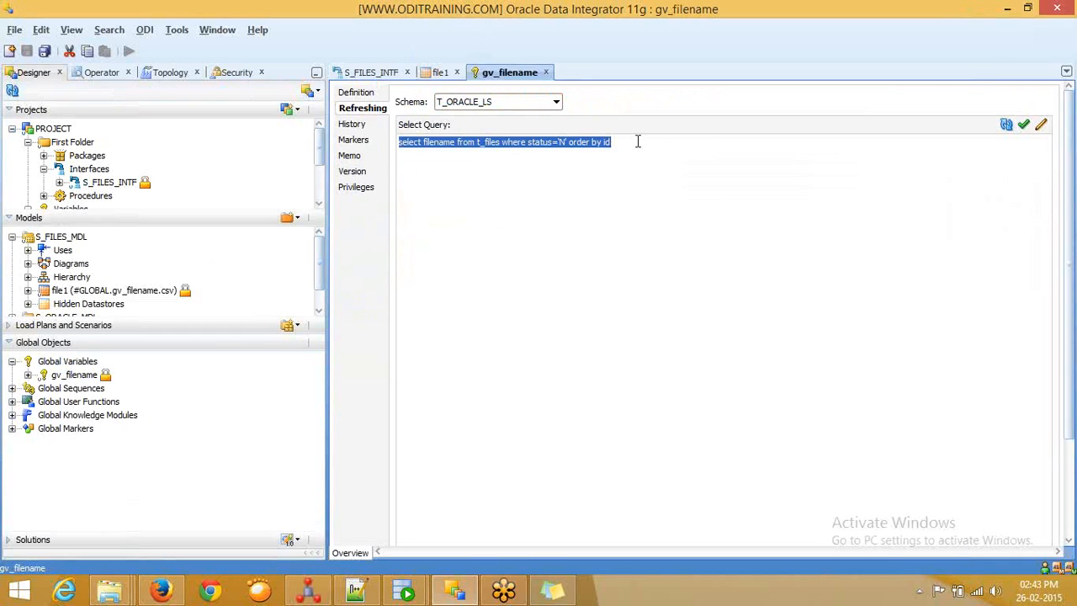
{"action": "left_click", "coordinate": [543, 177]}
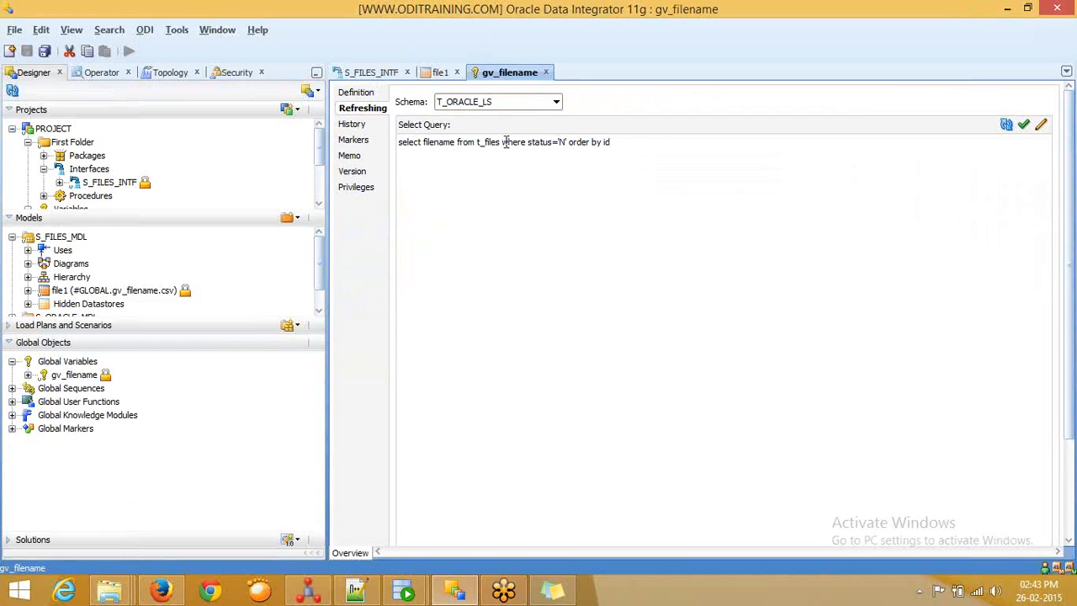
{"action": "double_click", "coordinate": [541, 142]}
{"action": "left_click", "coordinate": [564, 143]}
{"action": "type", "text": "N"}
{"action": "triple_click", "coordinate": [578, 142]}
{"action": "double_click", "coordinate": [578, 142]}
{"action": "double_click", "coordinate": [540, 142]}
{"action": "left_click", "coordinate": [557, 143]}
{"action": "left_click_drag", "start_coordinate": [567, 142], "coordinate": [616, 142]}
{"action": "left_click", "coordinate": [634, 159]}
{"action": "key", "text": "ctrl+a"}
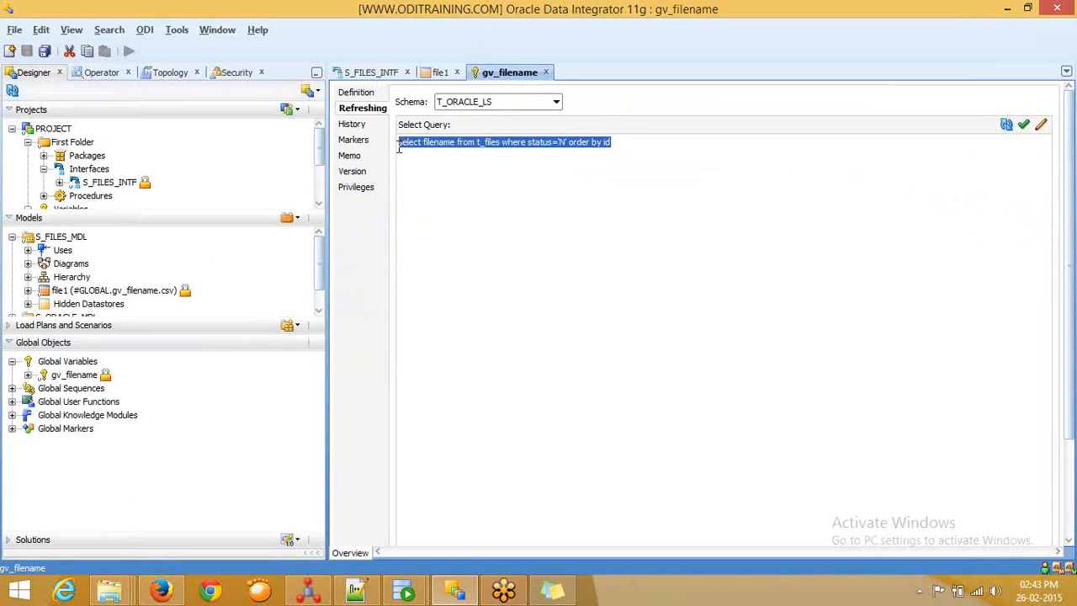
{"action": "left_click", "coordinate": [606, 141]}
{"action": "left_click_drag", "start_coordinate": [617, 143], "coordinate": [569, 142]}
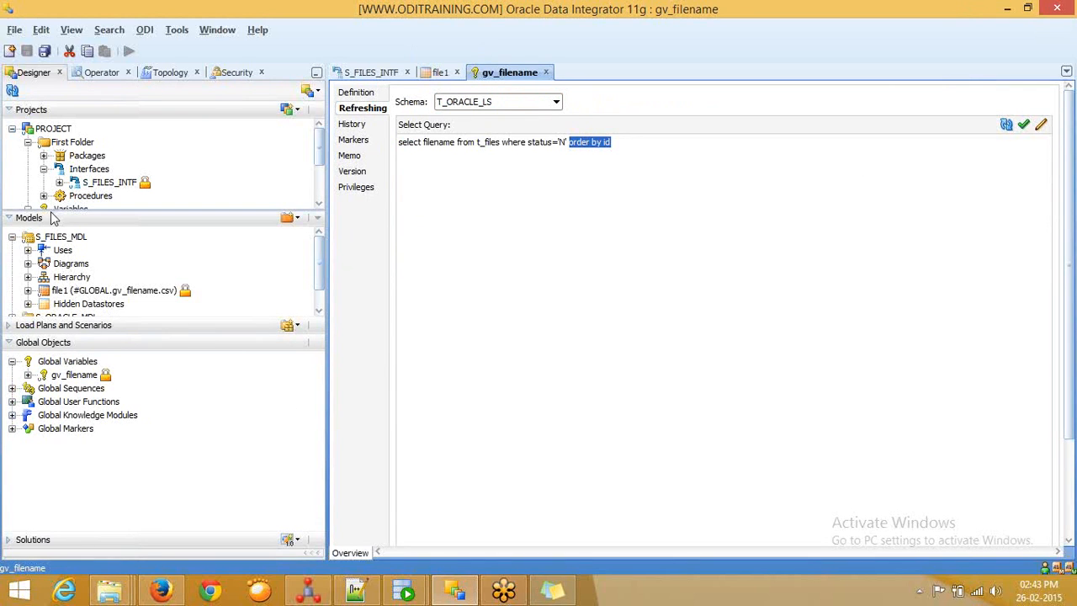
Open the v_filecount project variable with object locking and examine the status filter in its refresh query
{"action": "left_click", "coordinate": [75, 217]}
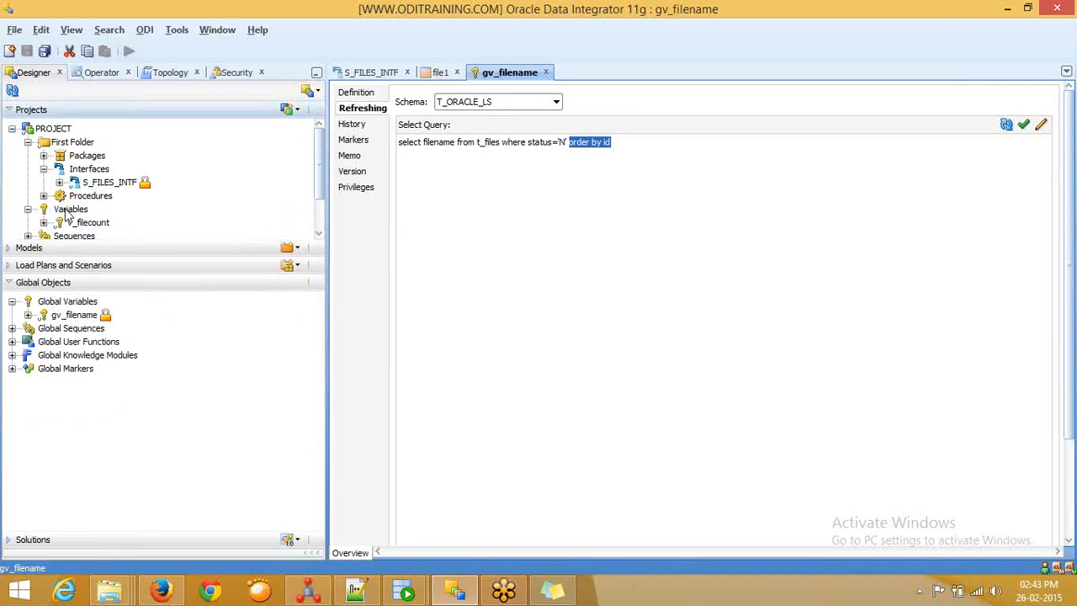
{"action": "double_click", "coordinate": [77, 223]}
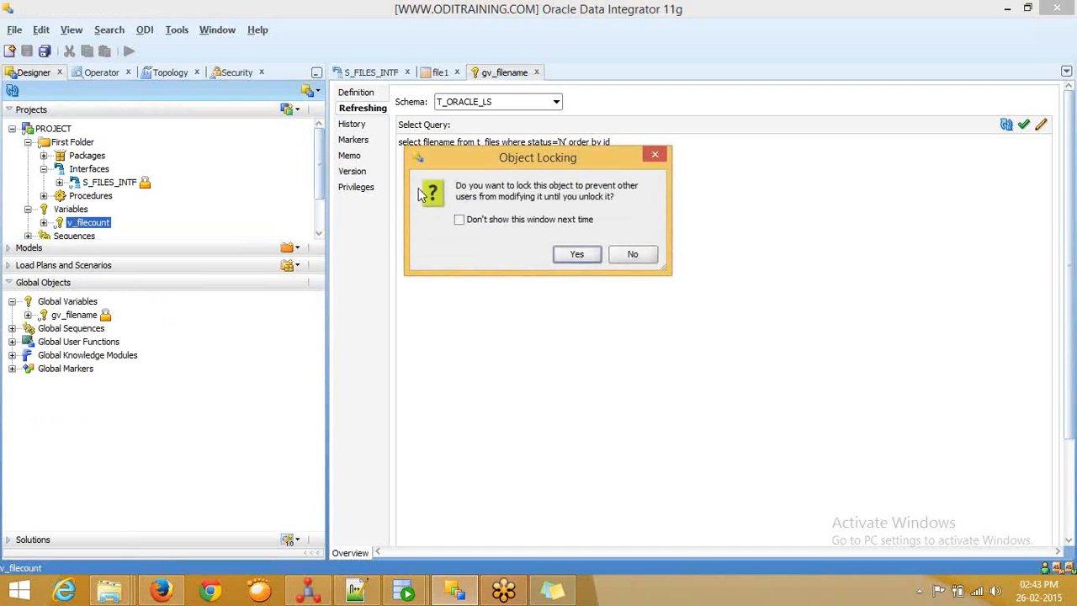
{"action": "left_click", "coordinate": [576, 254]}
{"action": "left_click", "coordinate": [371, 108]}
{"action": "left_click_drag", "start_coordinate": [401, 146], "coordinate": [579, 138]}
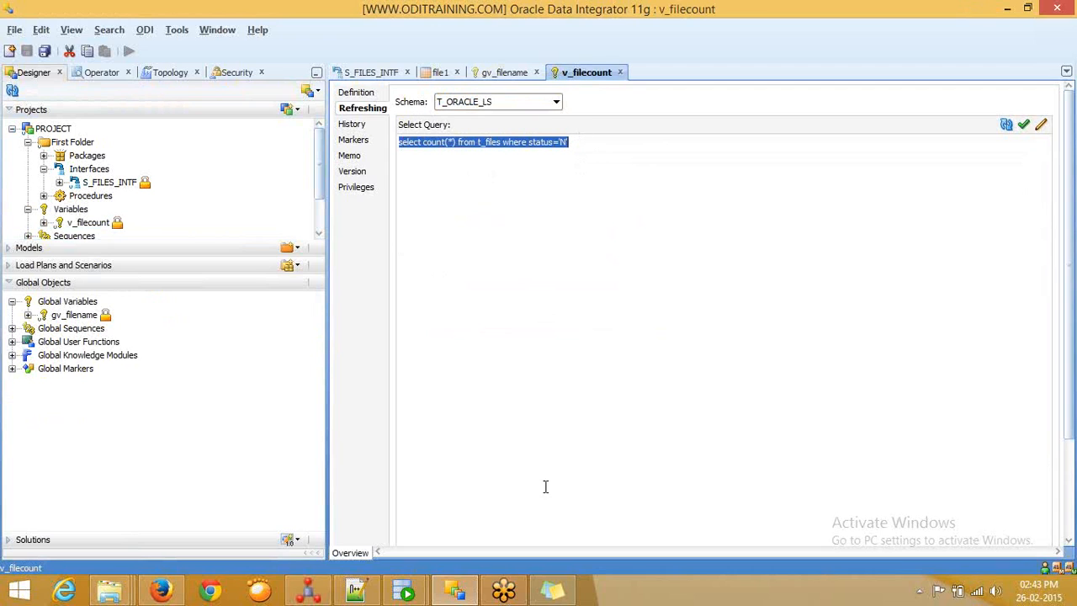
{"action": "double_click", "coordinate": [541, 141]}
{"action": "double_click", "coordinate": [564, 142]}
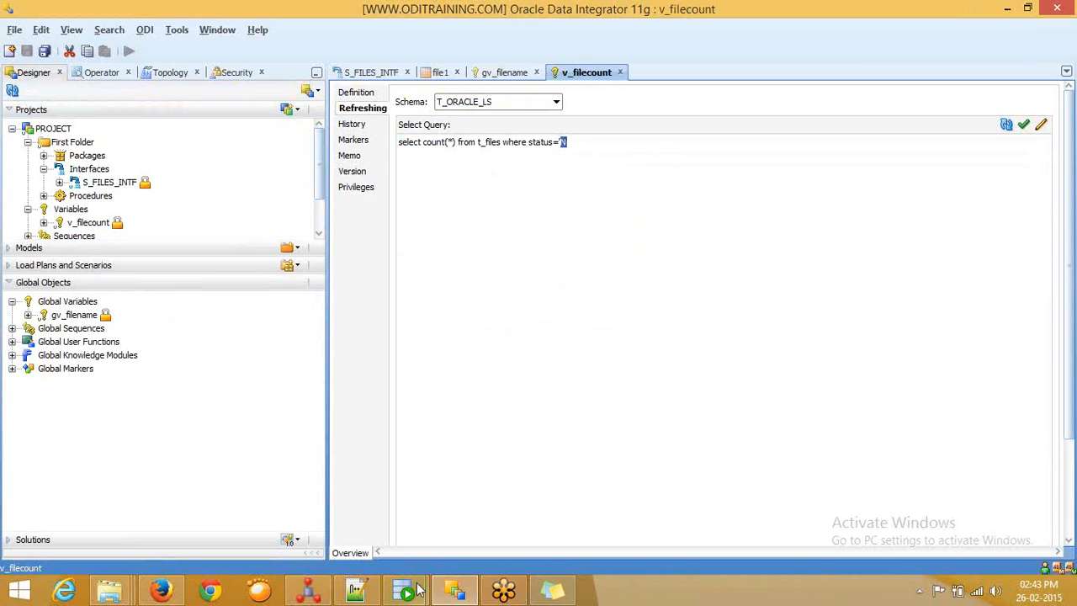
Switch to Oracle SQL Developer and review the ID values of all rows in the t_files query result
{"action": "mouse_move", "coordinate": [421, 582]}
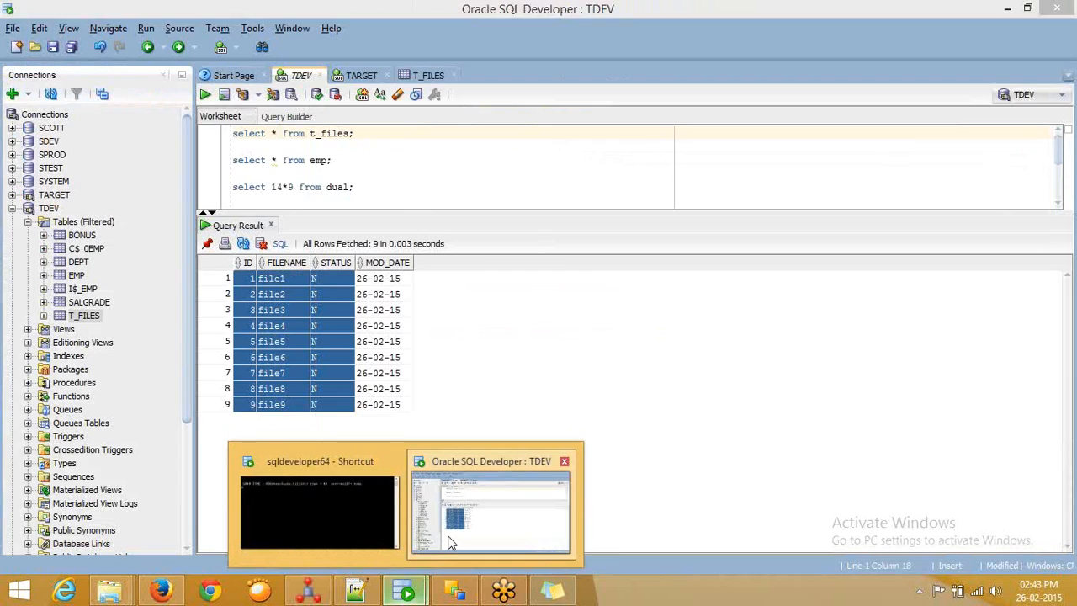
{"action": "left_click", "coordinate": [491, 512]}
{"action": "left_click", "coordinate": [286, 280]}
{"action": "left_click_drag", "start_coordinate": [246, 278], "coordinate": [257, 416]}
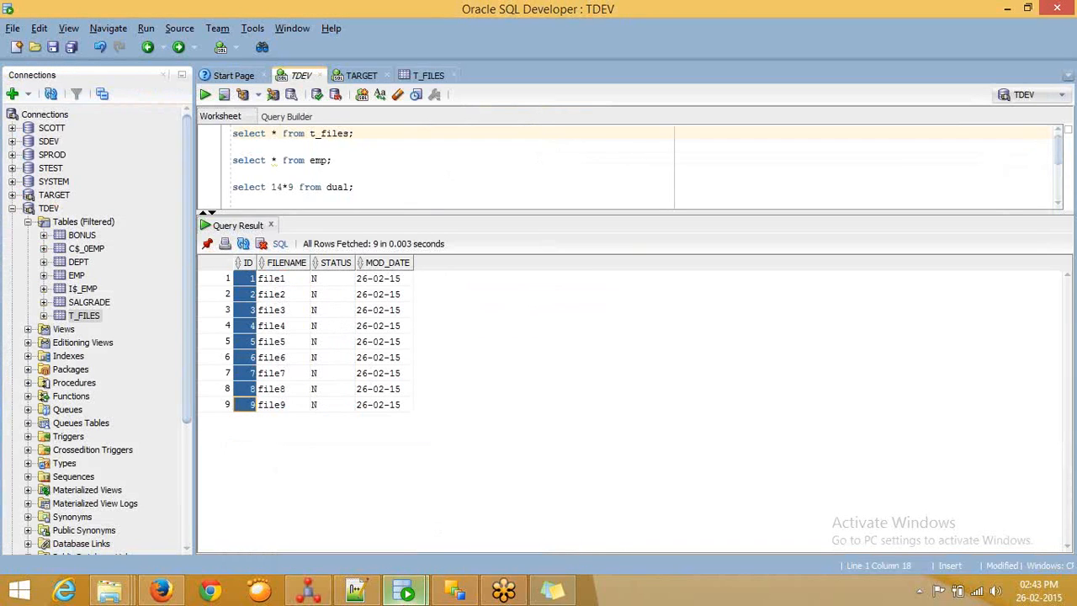
Switch to Oracle Data Integrator, open the FILES_PROCESS_PKG package from First Folder with object locking, and display its diagram
{"action": "left_click", "coordinate": [454, 592]}
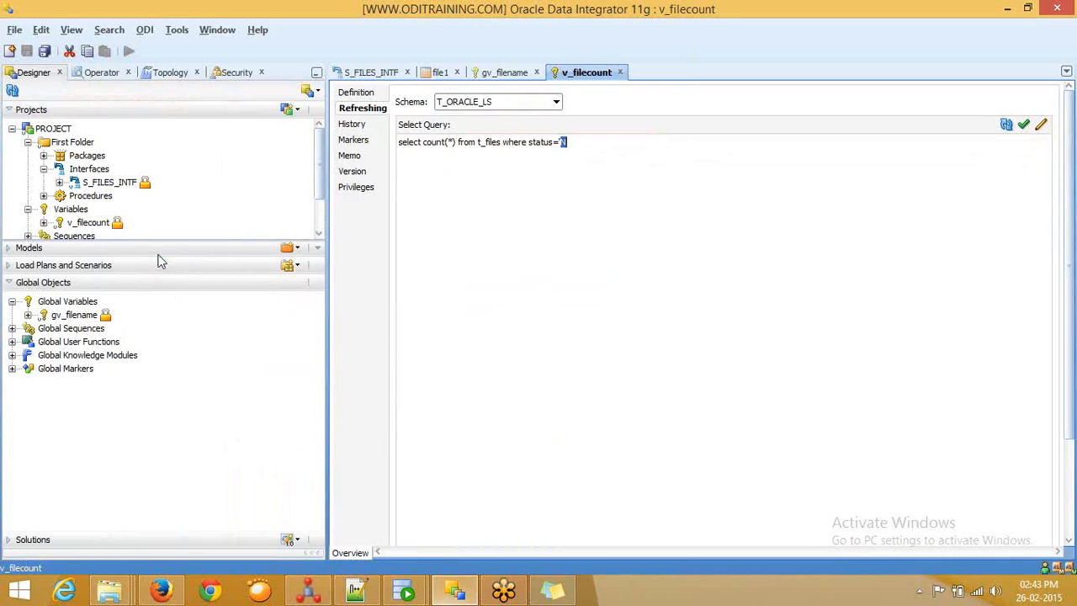
{"action": "left_click", "coordinate": [94, 223]}
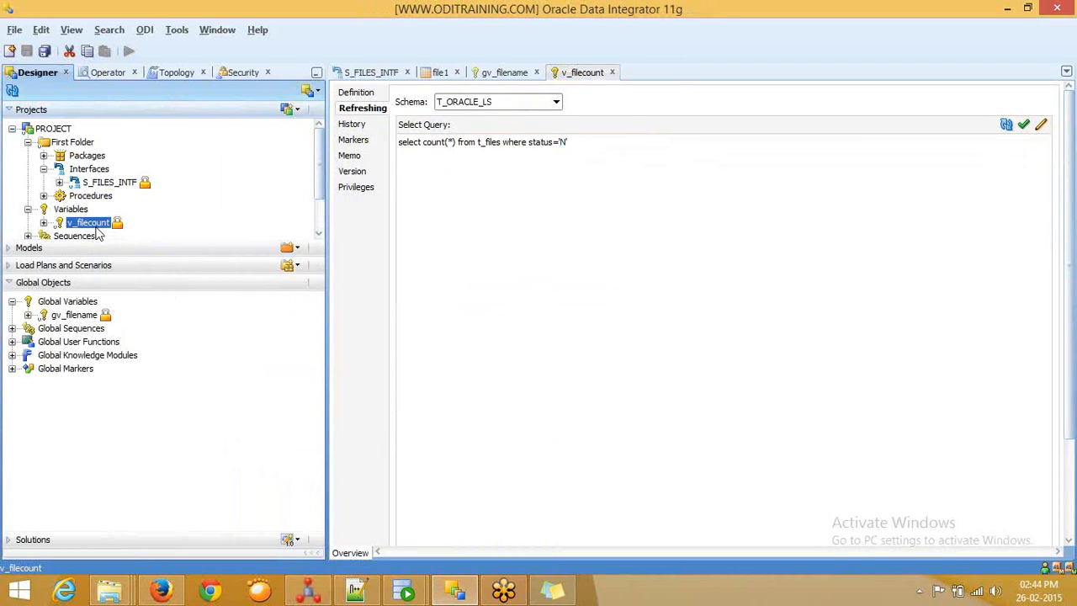
{"action": "left_click", "coordinate": [44, 156]}
{"action": "left_click", "coordinate": [87, 172]}
{"action": "double_click", "coordinate": [87, 171]}
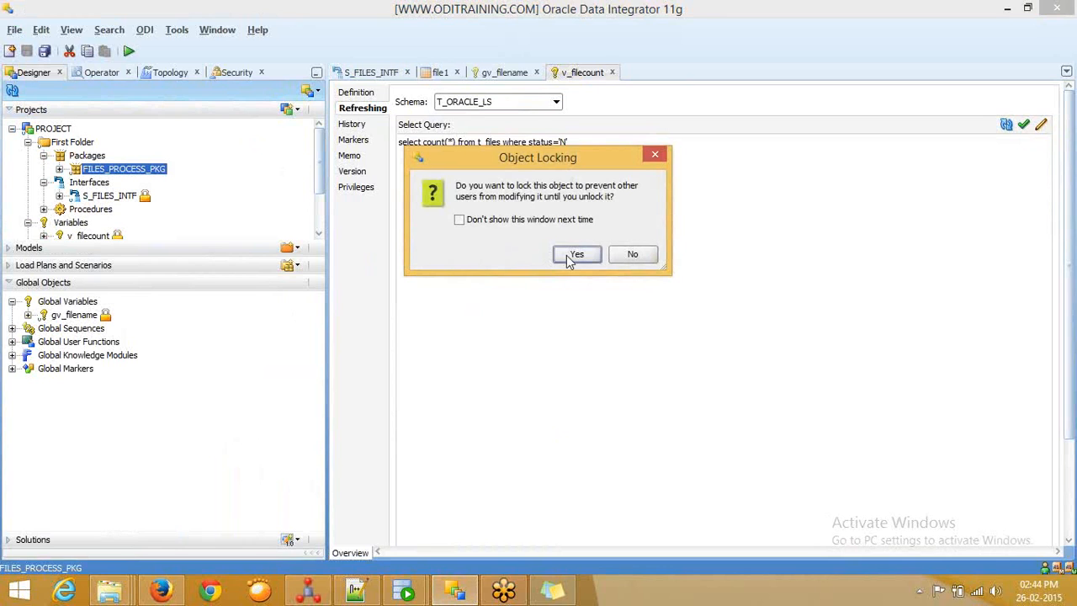
{"action": "left_click", "coordinate": [577, 254]}
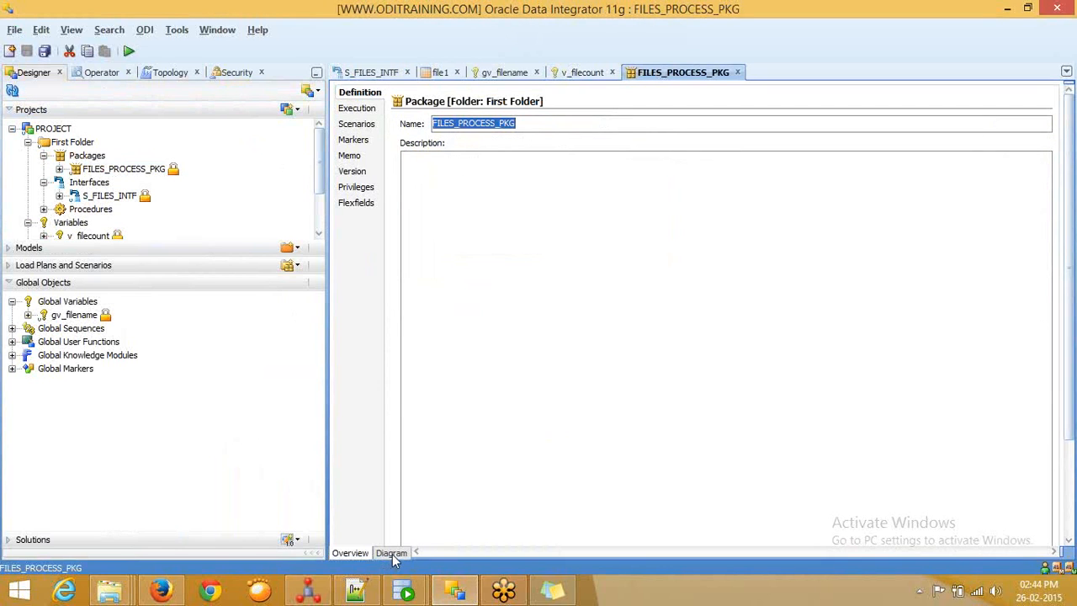
{"action": "left_click", "coordinate": [392, 553]}
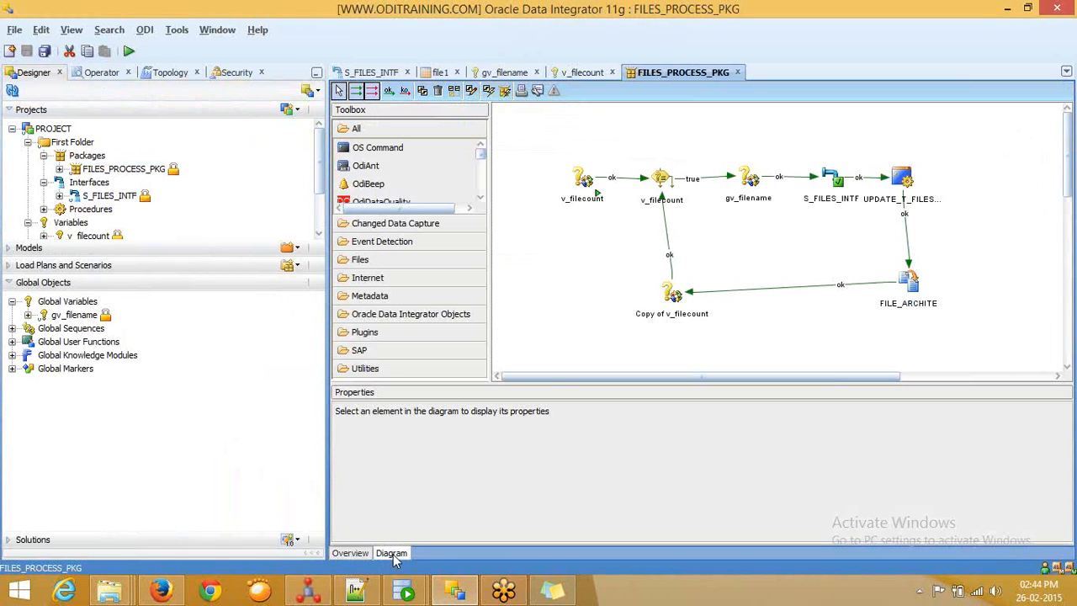
Inspect the v_filecount refresh and evaluate steps in the package diagram, including the evaluation operator and value
{"action": "left_click", "coordinate": [583, 179]}
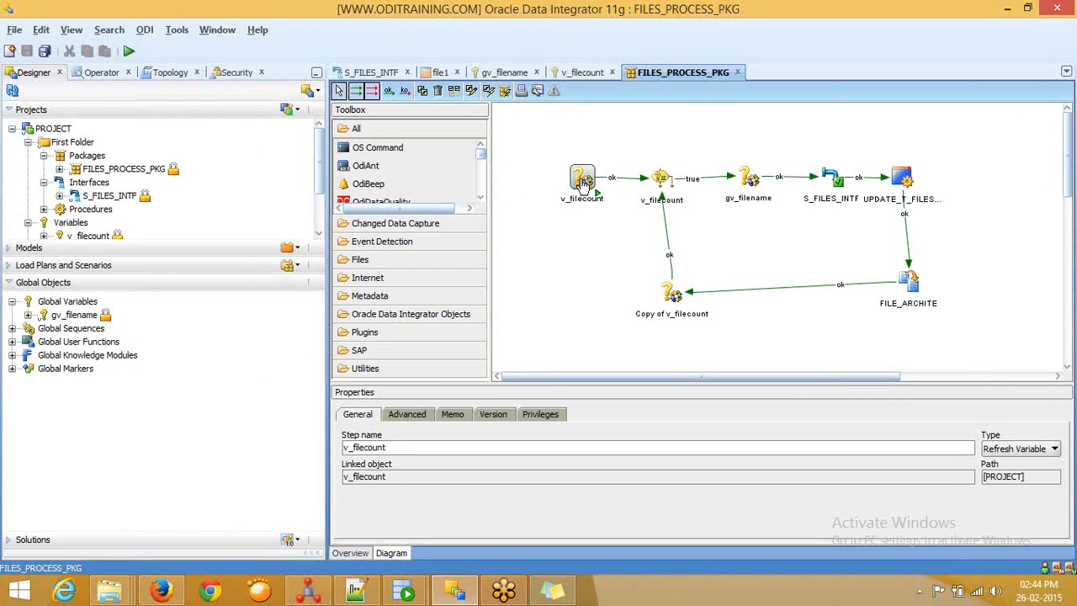
{"action": "left_click", "coordinate": [91, 237]}
{"action": "left_click", "coordinate": [593, 192]}
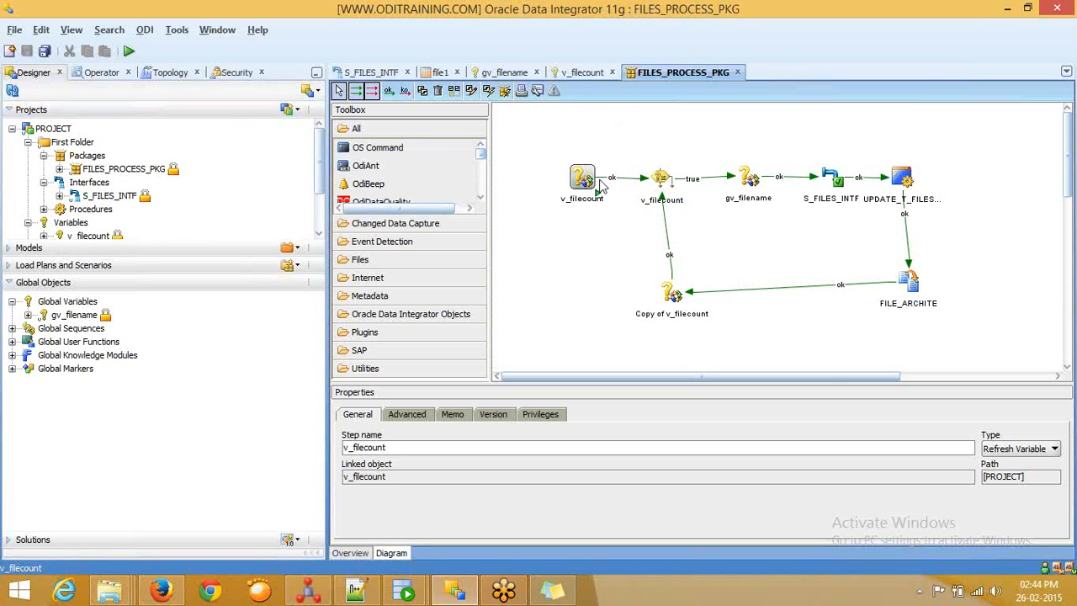
{"action": "left_click", "coordinate": [665, 180]}
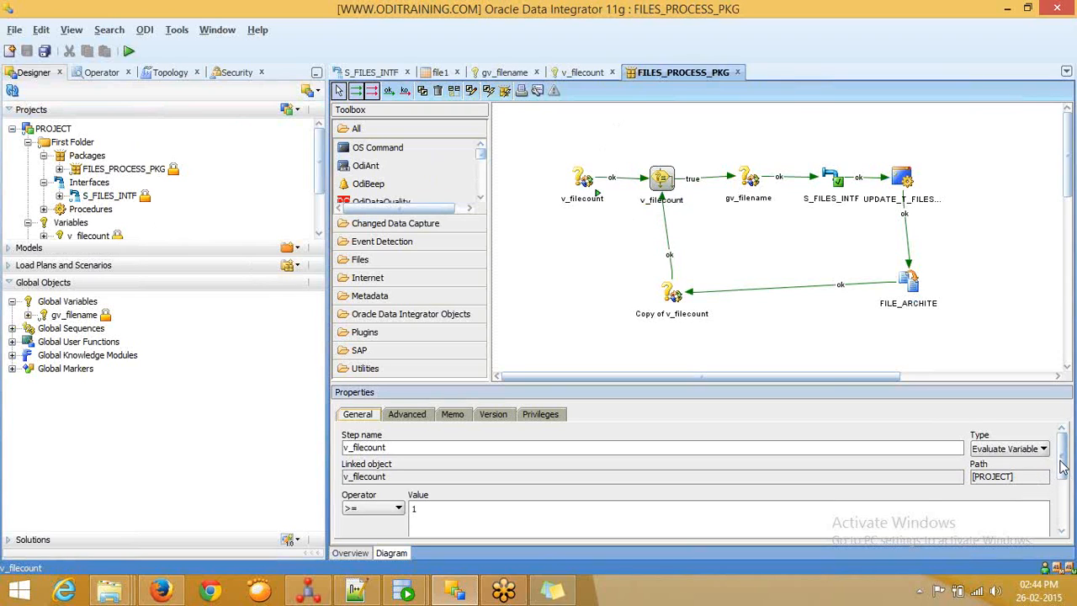
{"action": "left_click_drag", "start_coordinate": [1063, 455], "coordinate": [1063, 486]}
{"action": "left_click", "coordinate": [480, 469]}
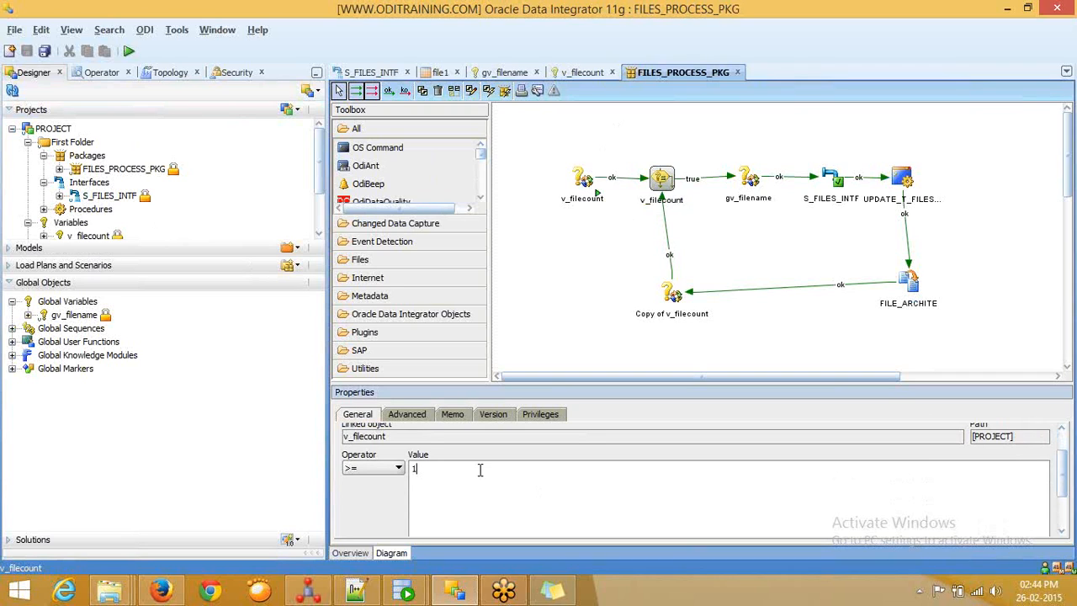
{"action": "left_click", "coordinate": [583, 179]}
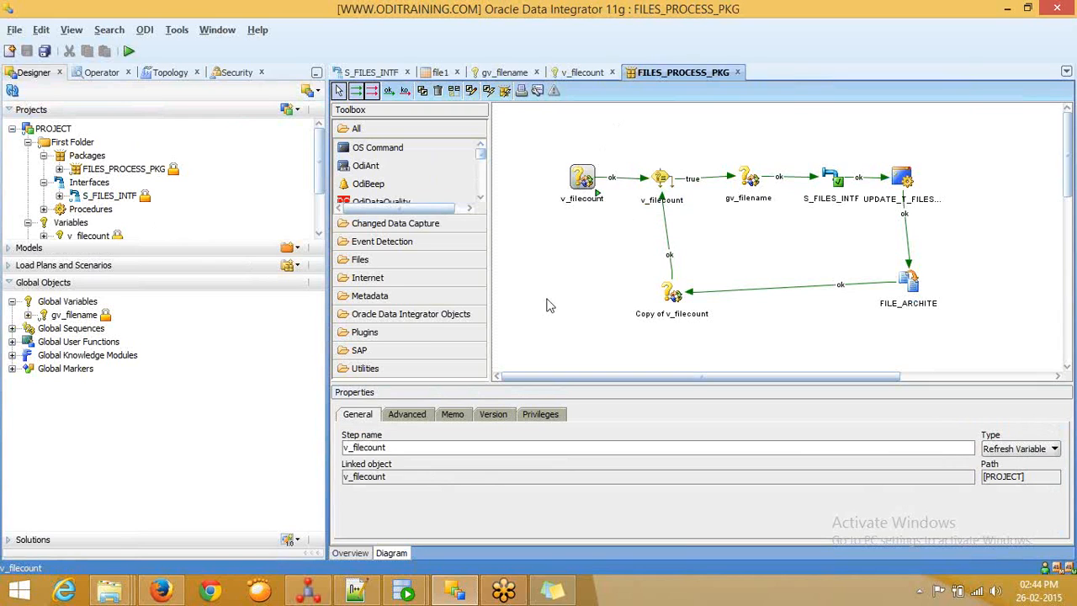
{"action": "left_click", "coordinate": [665, 180]}
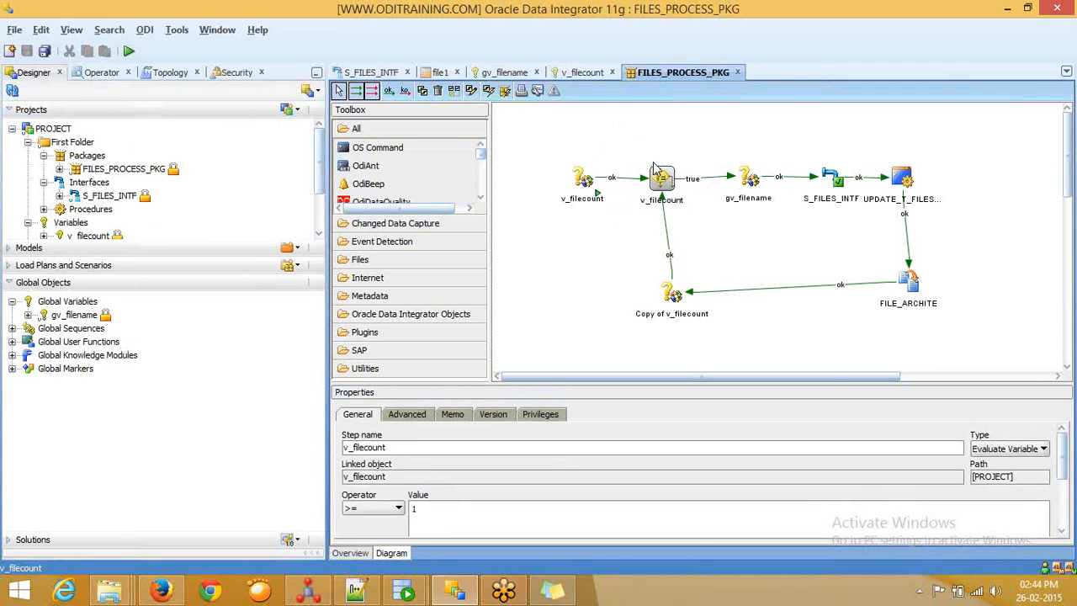
{"action": "mouse_move", "coordinate": [668, 184]}
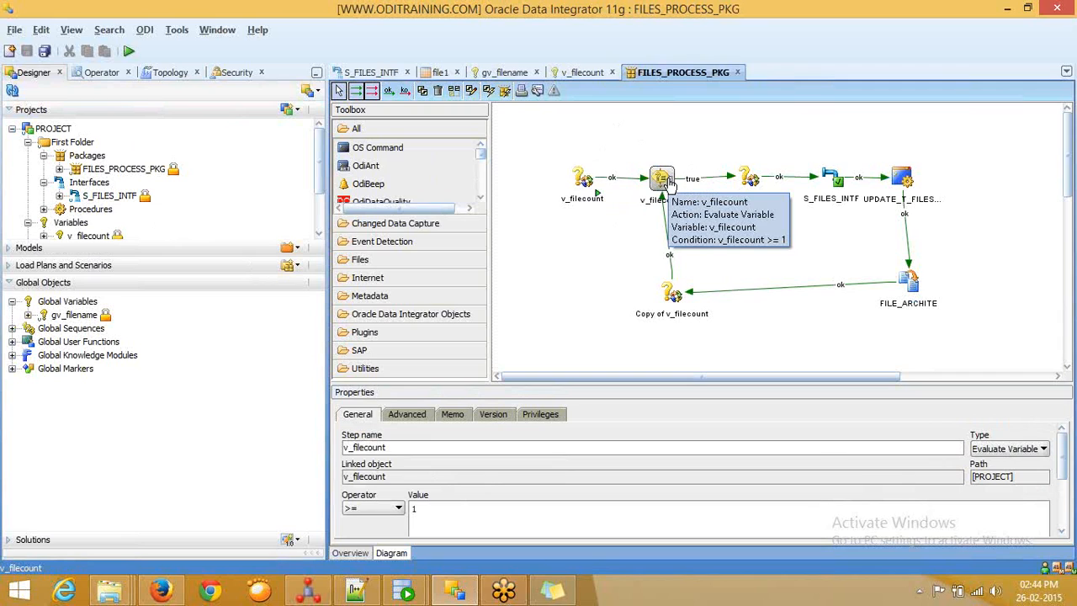
{"action": "left_click", "coordinate": [481, 490]}
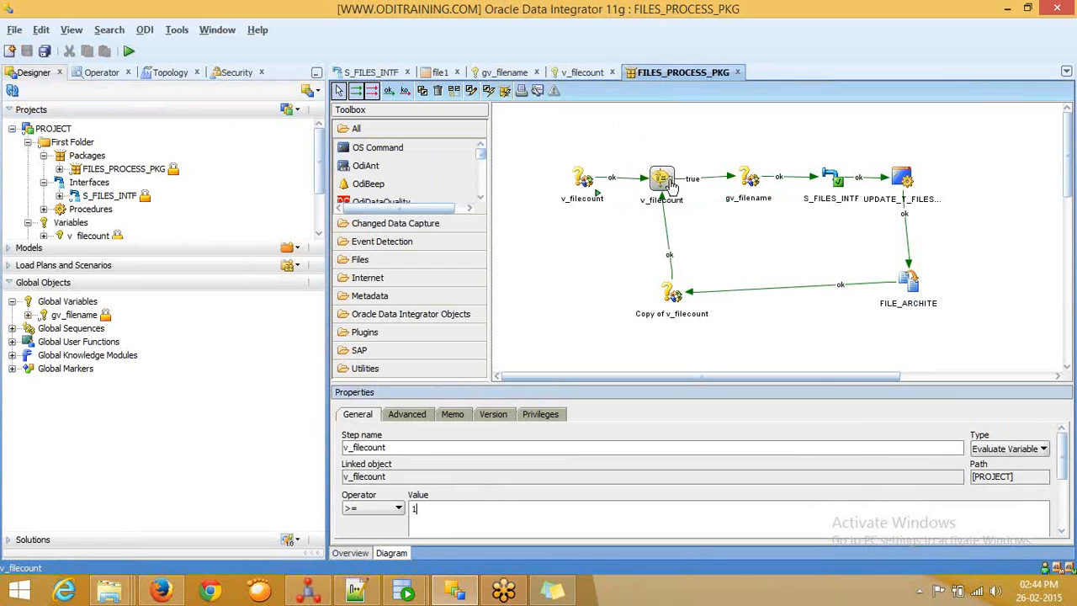
Inspect the gv_filename refresh step, its global variable, and the S_FILES_INTF interface step in the package
{"action": "left_click", "coordinate": [747, 181]}
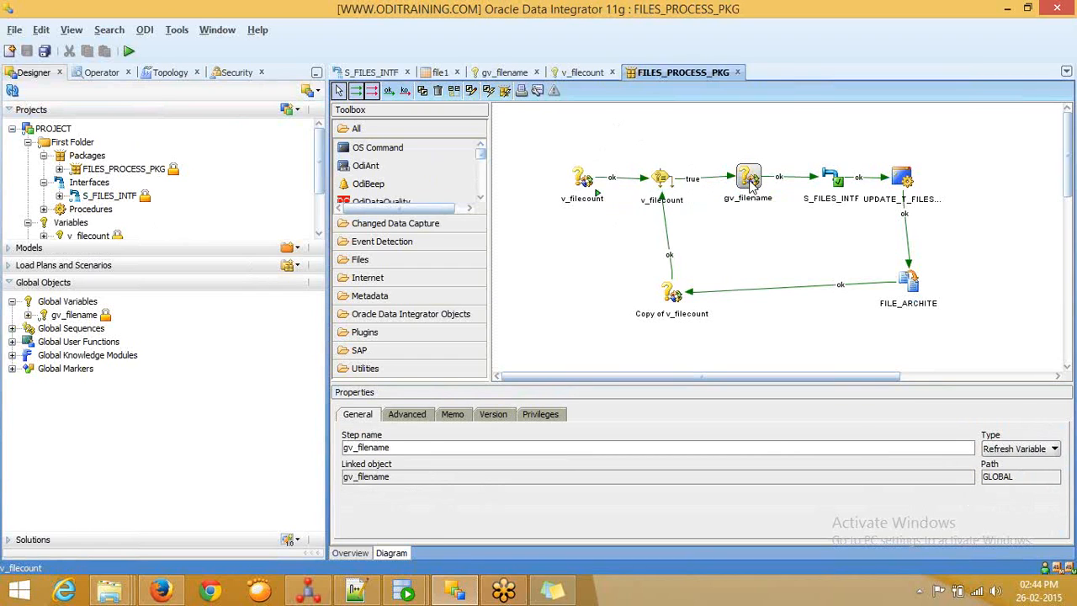
{"action": "left_click", "coordinate": [74, 316]}
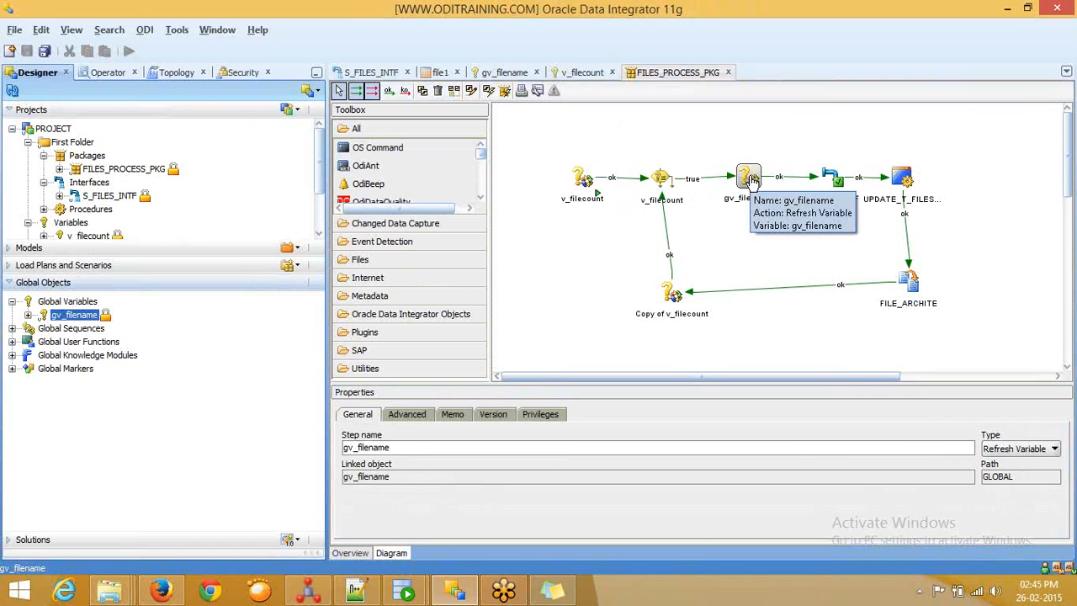
{"action": "left_click", "coordinate": [834, 182]}
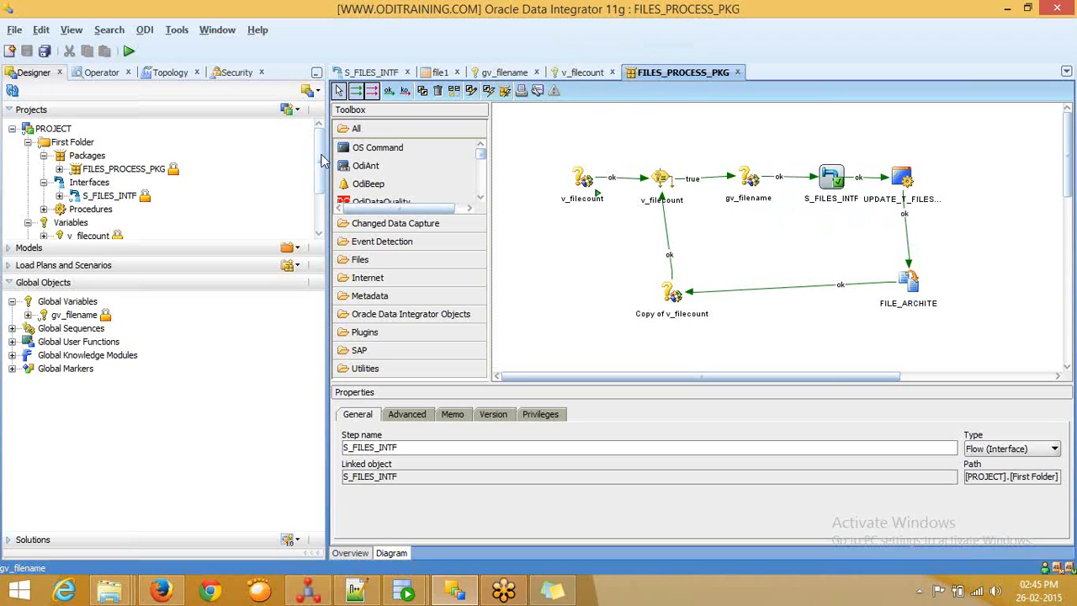
Open the UPDATE_T_FILES_PROC procedure with object locking and examine the status update and filename filter in its target command
{"action": "scroll", "coordinate": [323, 162], "scroll_direction": "down", "scroll_amount": 3}
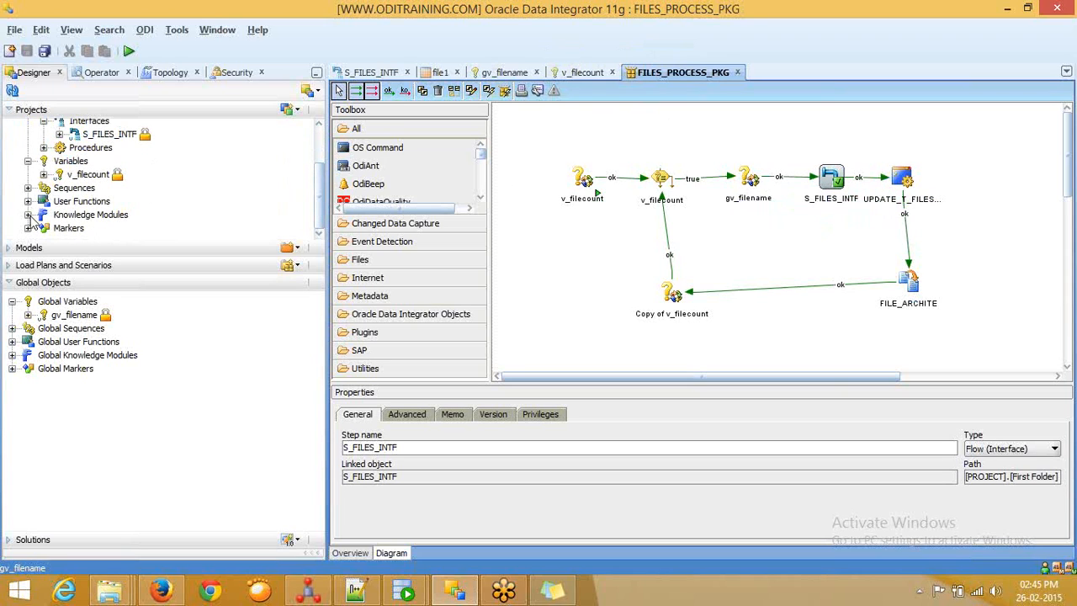
{"action": "left_click", "coordinate": [44, 148]}
{"action": "double_click", "coordinate": [126, 161]}
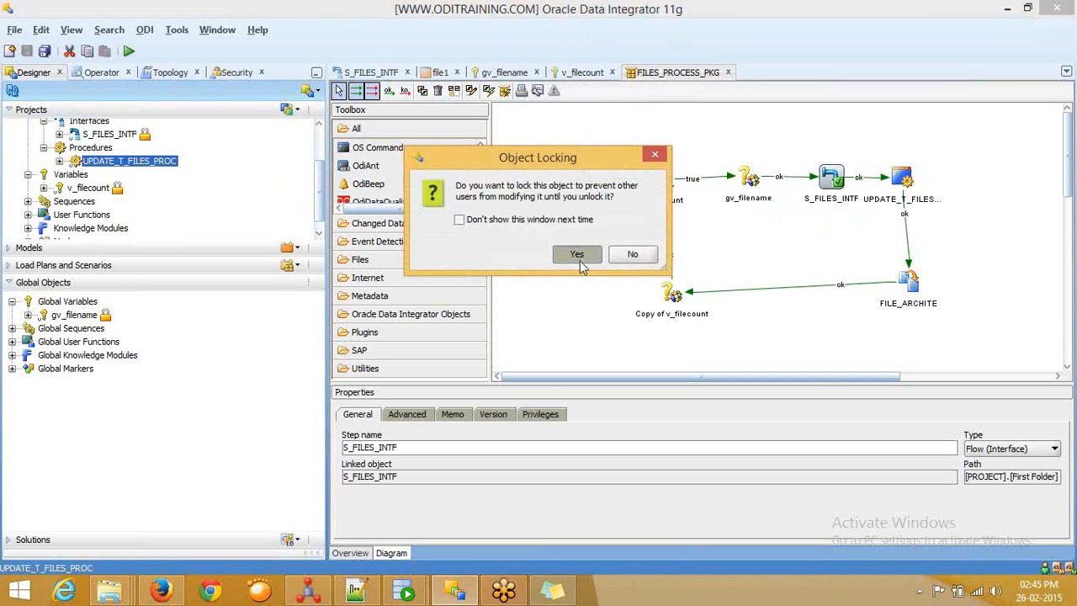
{"action": "left_click", "coordinate": [576, 254]}
{"action": "left_click", "coordinate": [370, 116]}
{"action": "double_click", "coordinate": [509, 137]}
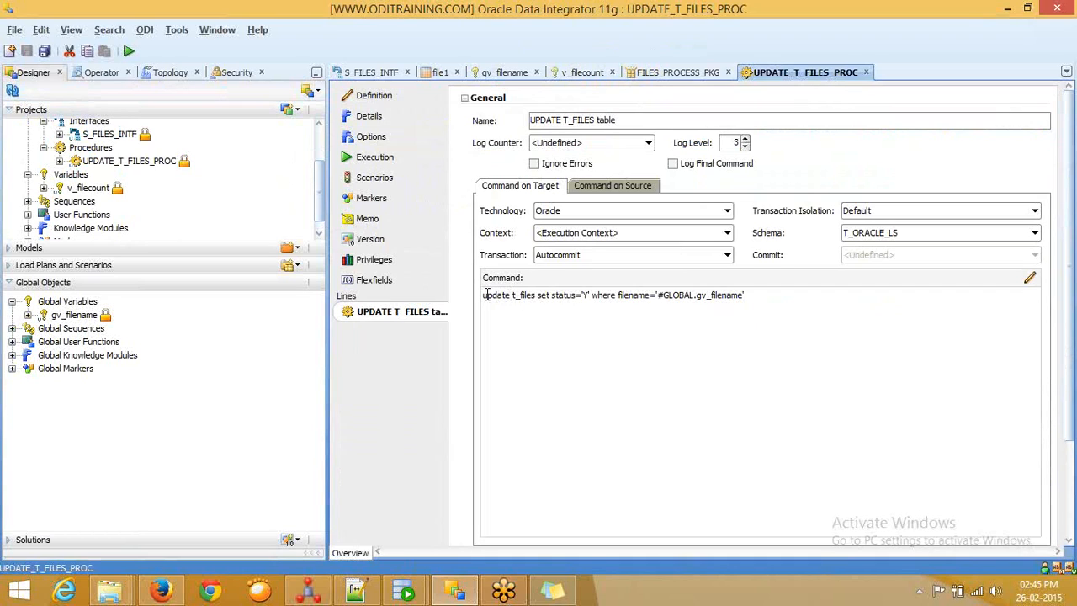
{"action": "left_click_drag", "start_coordinate": [484, 294], "coordinate": [591, 300]}
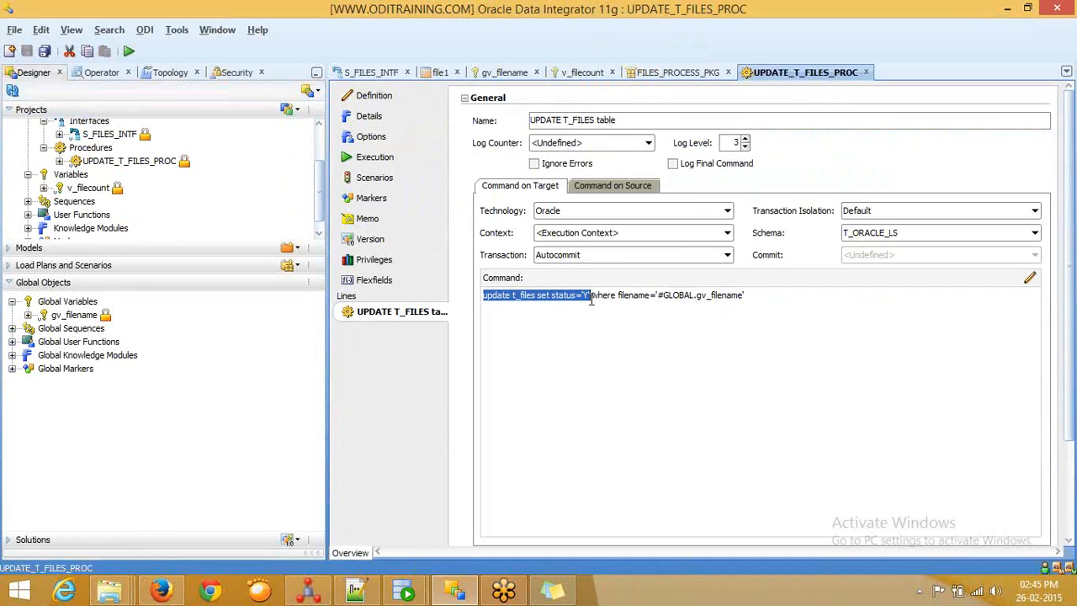
{"action": "left_click_drag", "start_coordinate": [745, 295], "coordinate": [617, 296]}
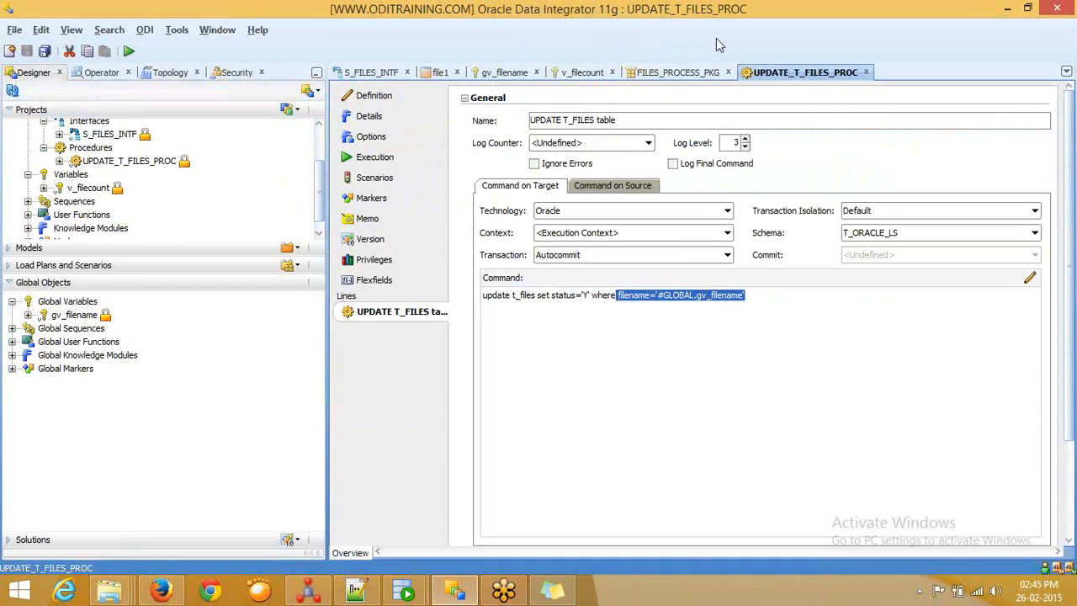
Return to the FILES_PROCESS_PKG diagram, check the UPDATE_T_FILES_PROC step and its linked procedure, and come back to the diagram
{"action": "left_click", "coordinate": [673, 73]}
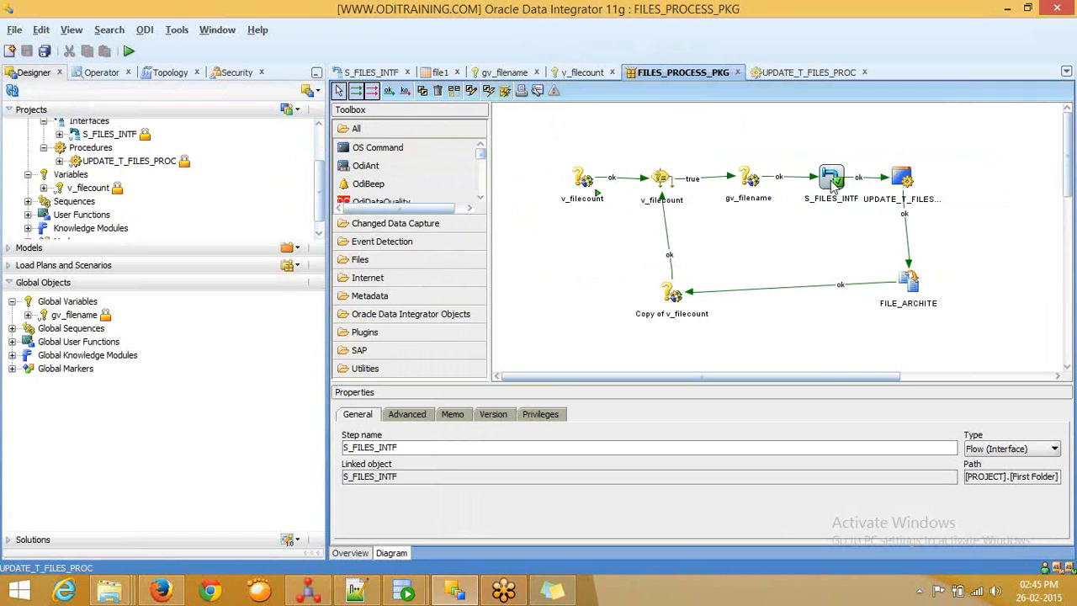
{"action": "left_click", "coordinate": [904, 179]}
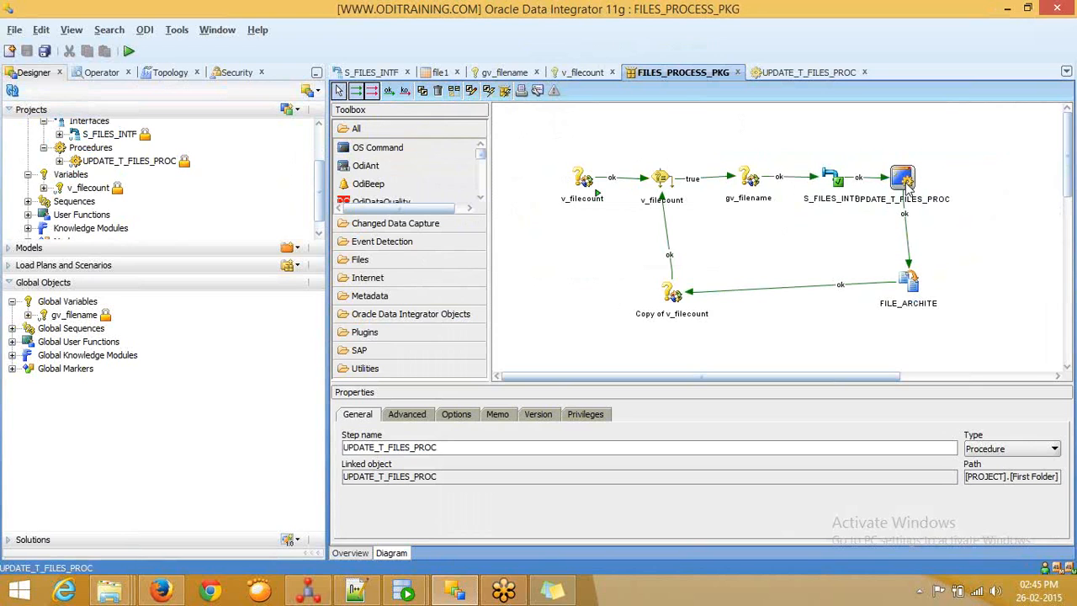
{"action": "double_click", "coordinate": [905, 183]}
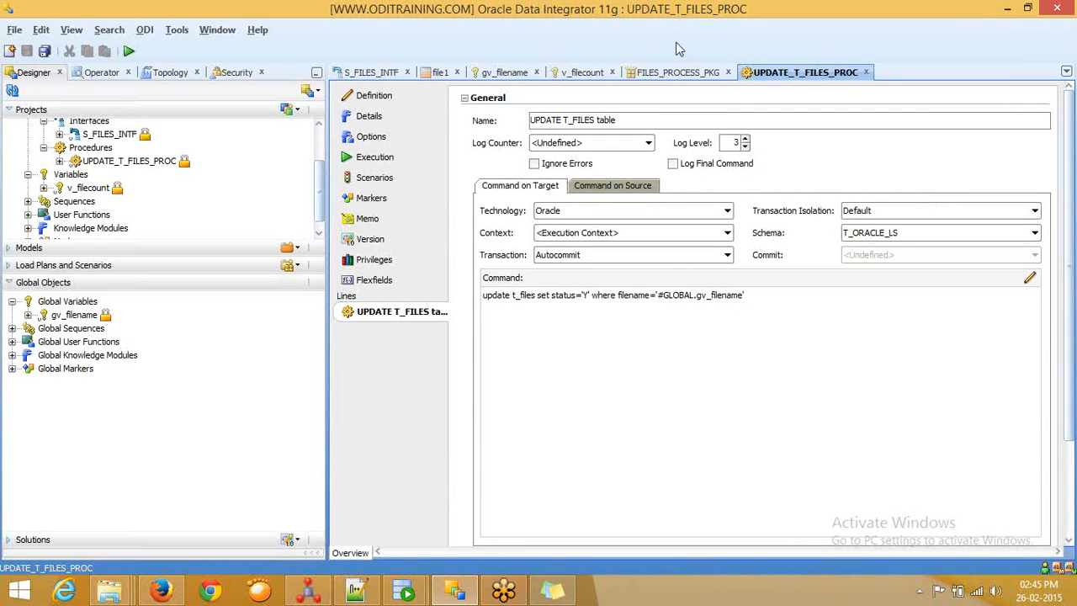
{"action": "left_click", "coordinate": [675, 72]}
Select the FILE_ARCHITE step, locate the OdiFileMove tool among the Files tools, and examine the step's Filename parameter
{"action": "left_click", "coordinate": [912, 284]}
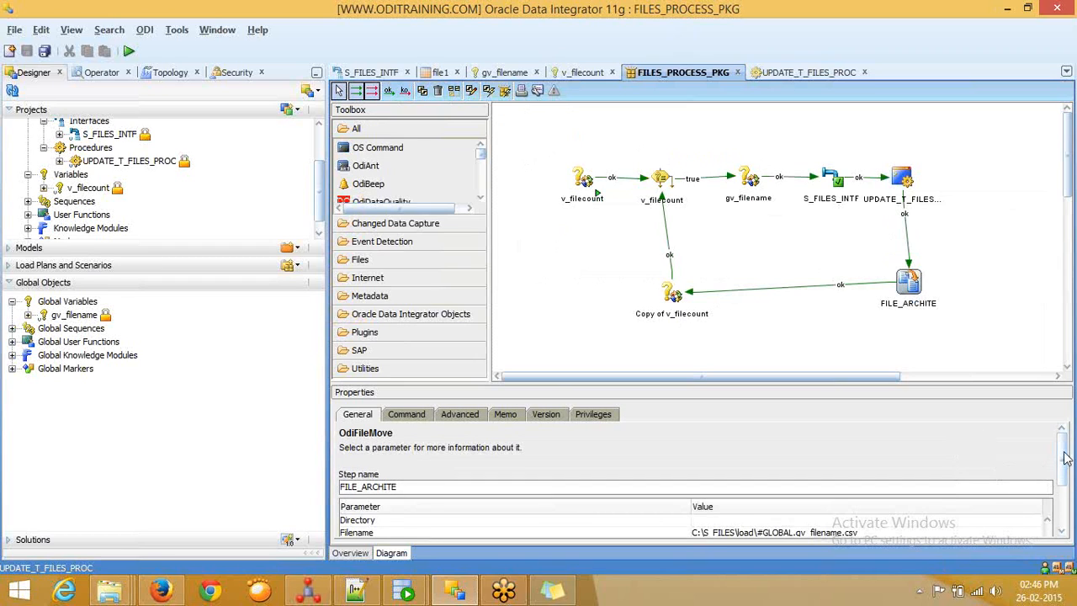
{"action": "left_click", "coordinate": [1067, 457]}
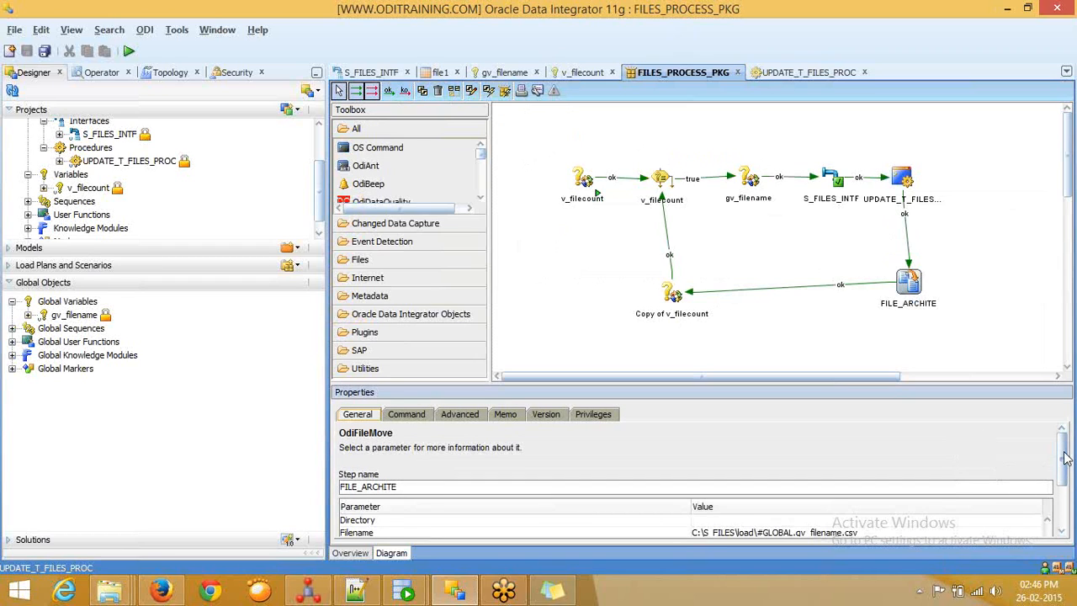
{"action": "left_click", "coordinate": [425, 259]}
{"action": "left_click", "coordinate": [396, 241]}
{"action": "left_click", "coordinate": [386, 220]}
{"action": "left_click", "coordinate": [394, 259]}
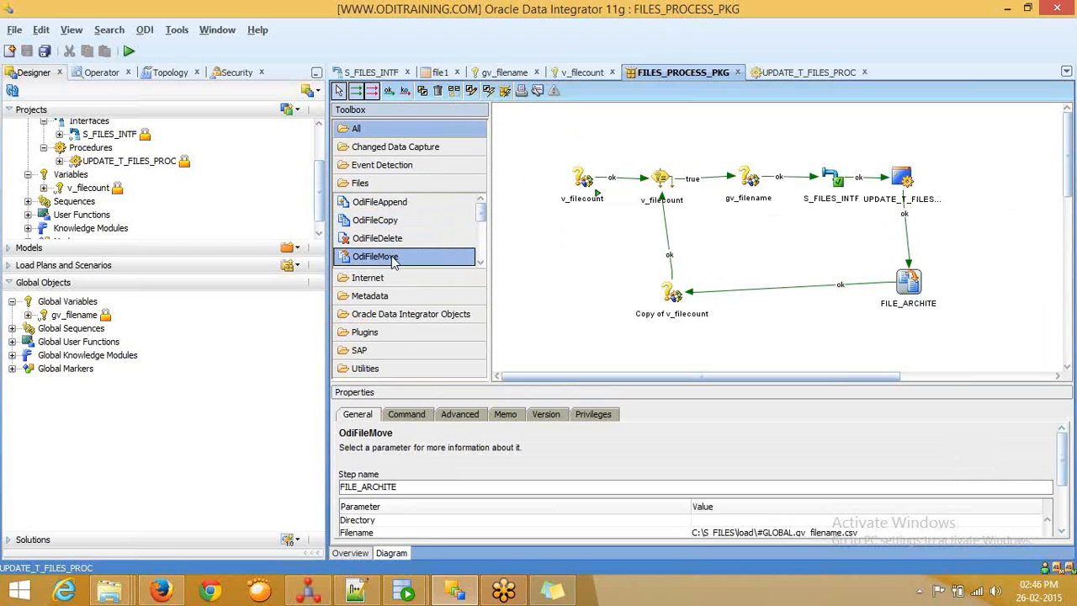
{"action": "left_click", "coordinate": [1065, 479]}
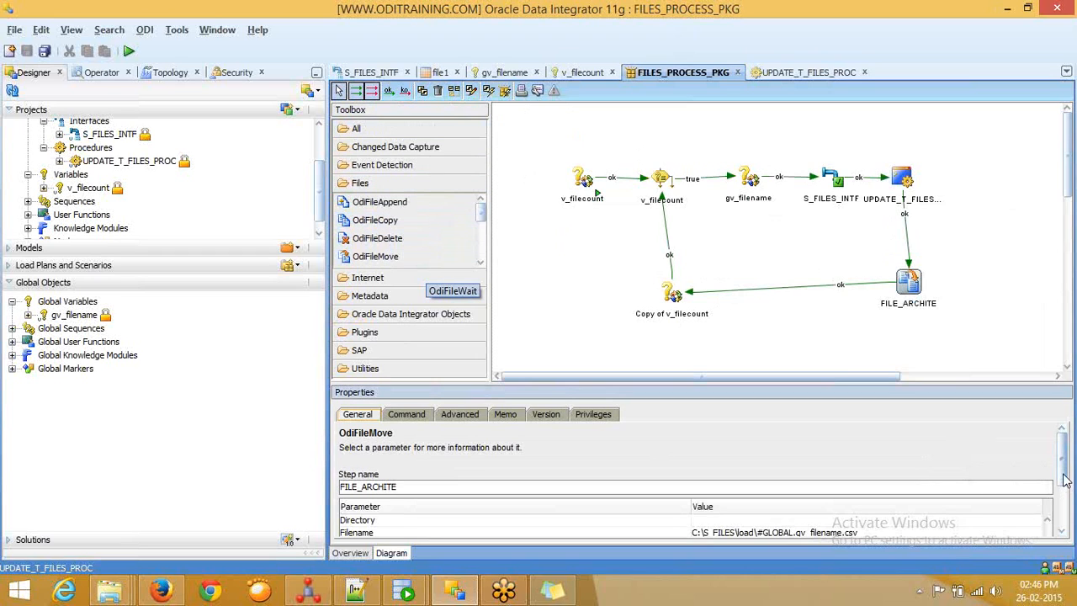
{"action": "scroll", "coordinate": [1065, 480], "scroll_direction": "down", "scroll_amount": 3}
{"action": "left_click", "coordinate": [847, 458]}
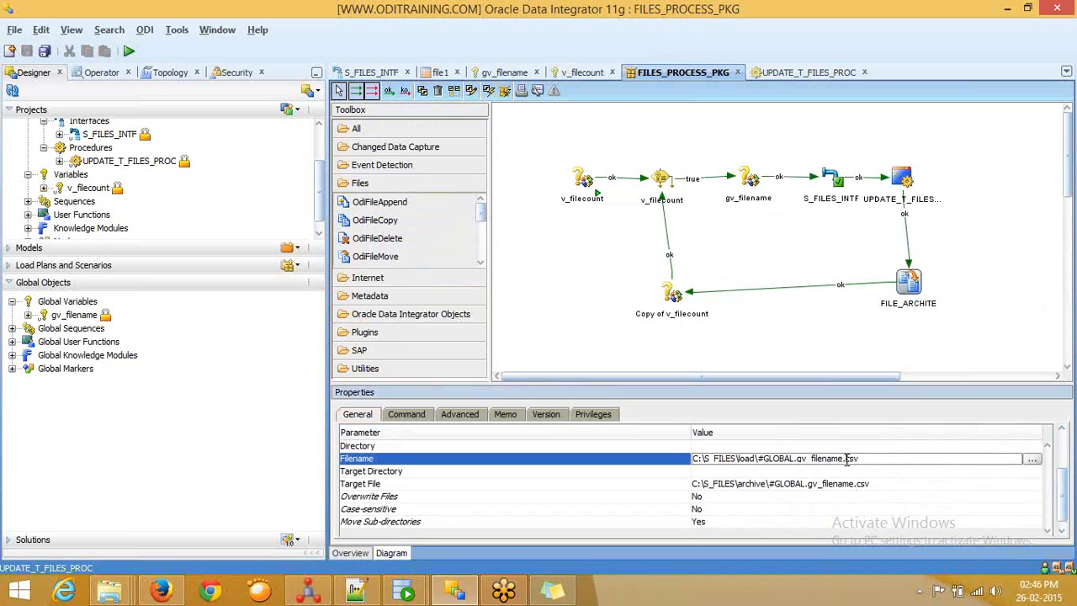
Trace the flow from gv_filename to FILE_ARCHITE and compare its Filename load path with the Target File archive path
{"action": "left_click", "coordinate": [749, 178]}
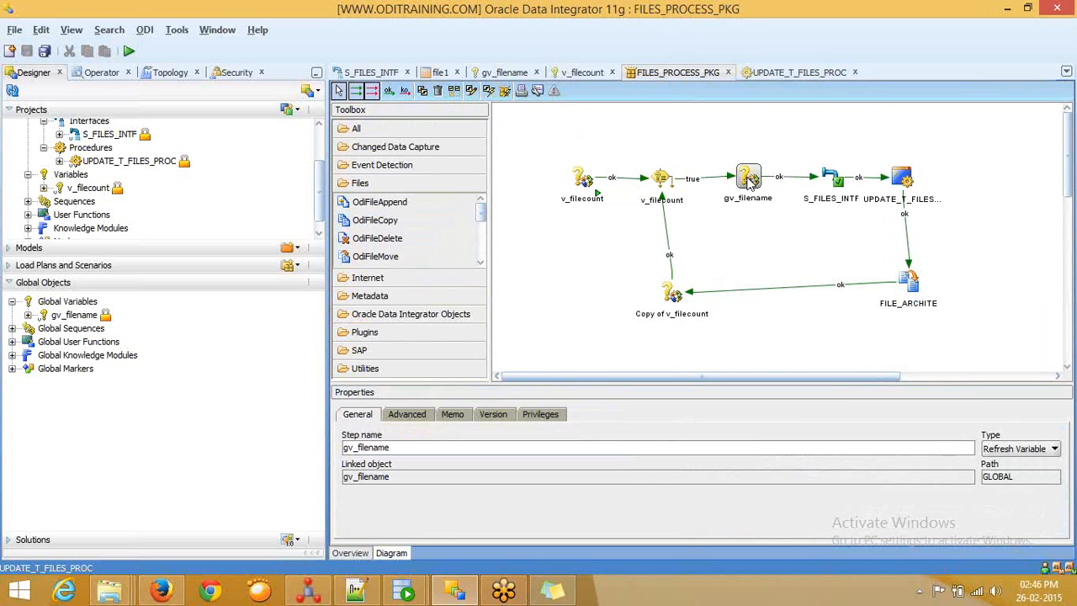
{"action": "left_click", "coordinate": [833, 180]}
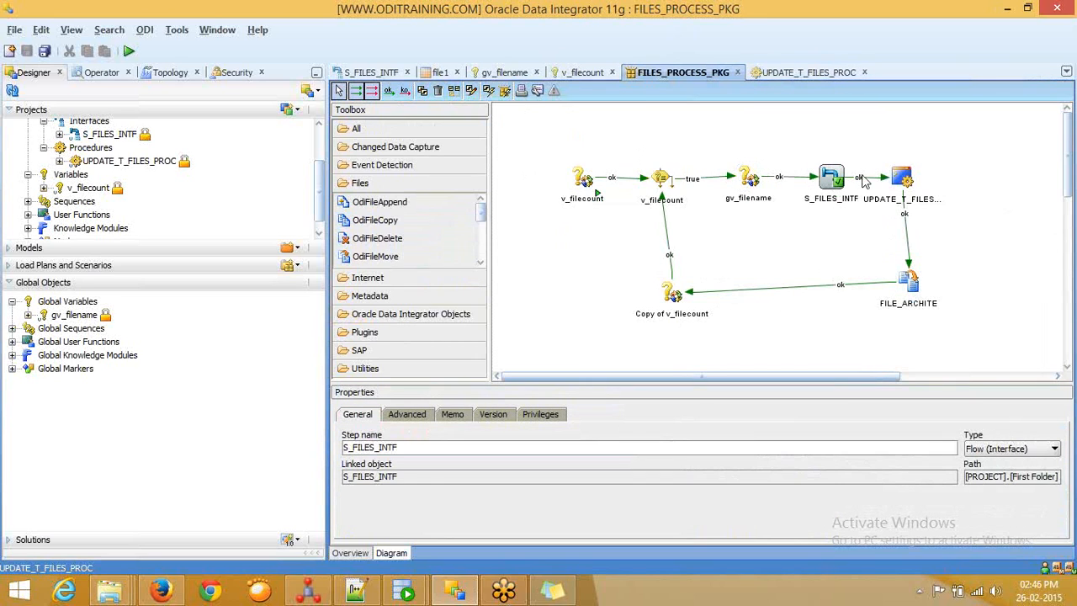
{"action": "left_click", "coordinate": [900, 177]}
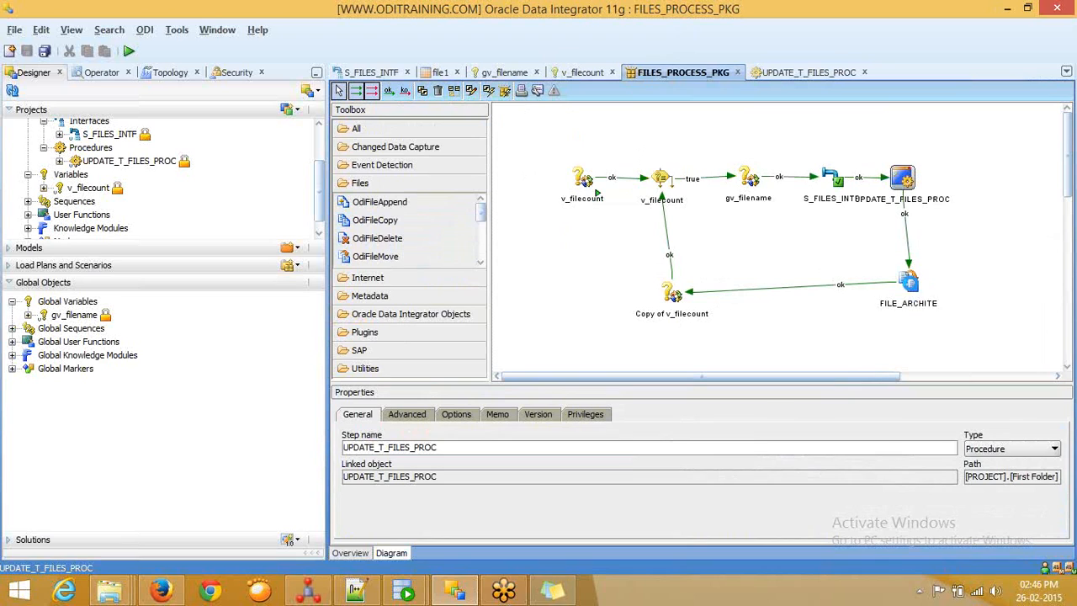
{"action": "left_click", "coordinate": [909, 282]}
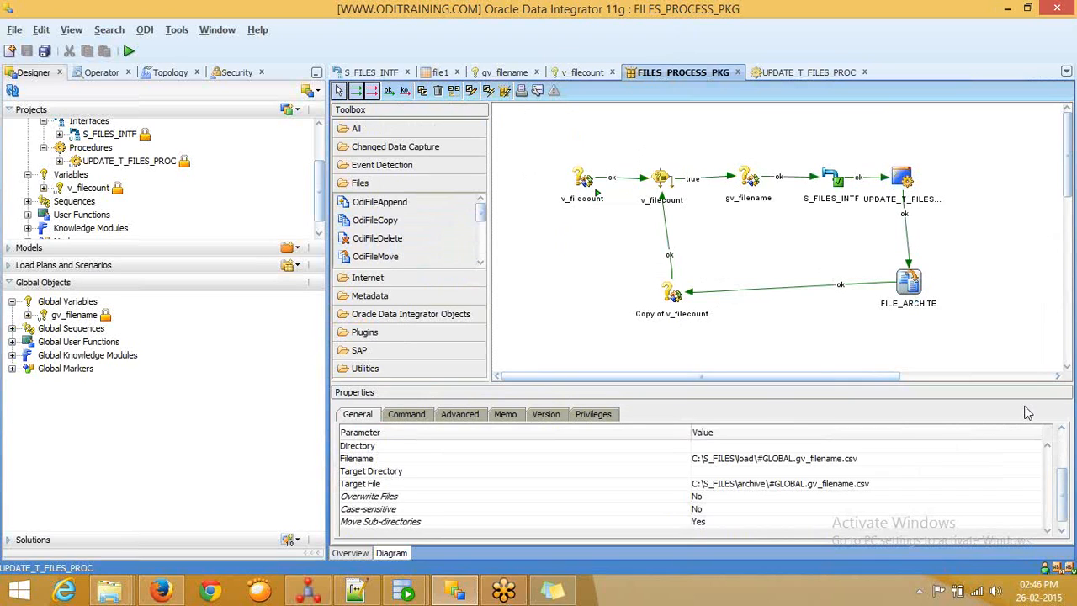
{"action": "left_click", "coordinate": [793, 458]}
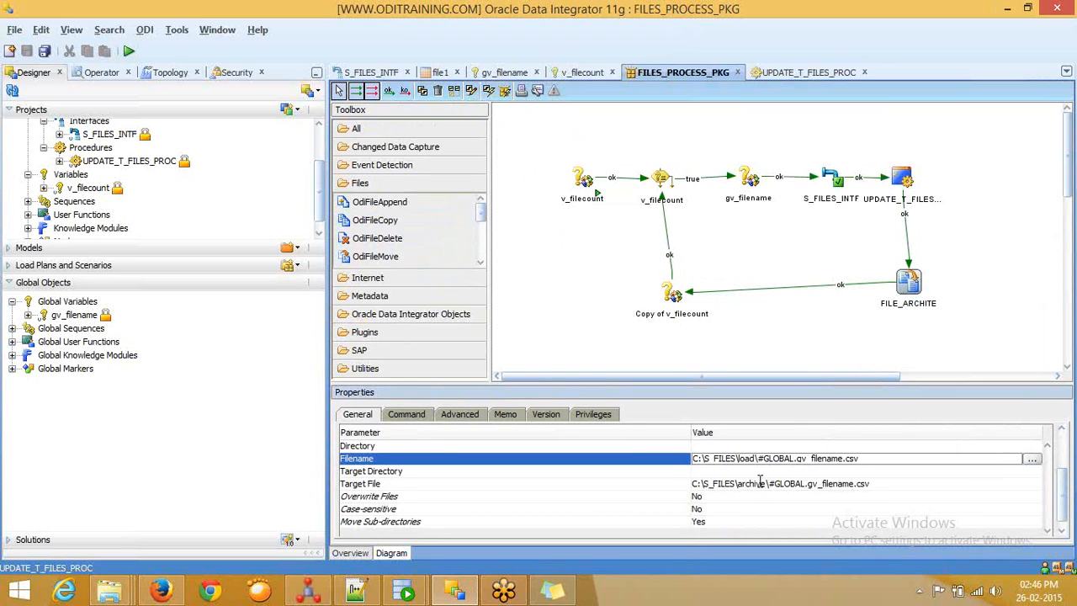
{"action": "double_click", "coordinate": [760, 484]}
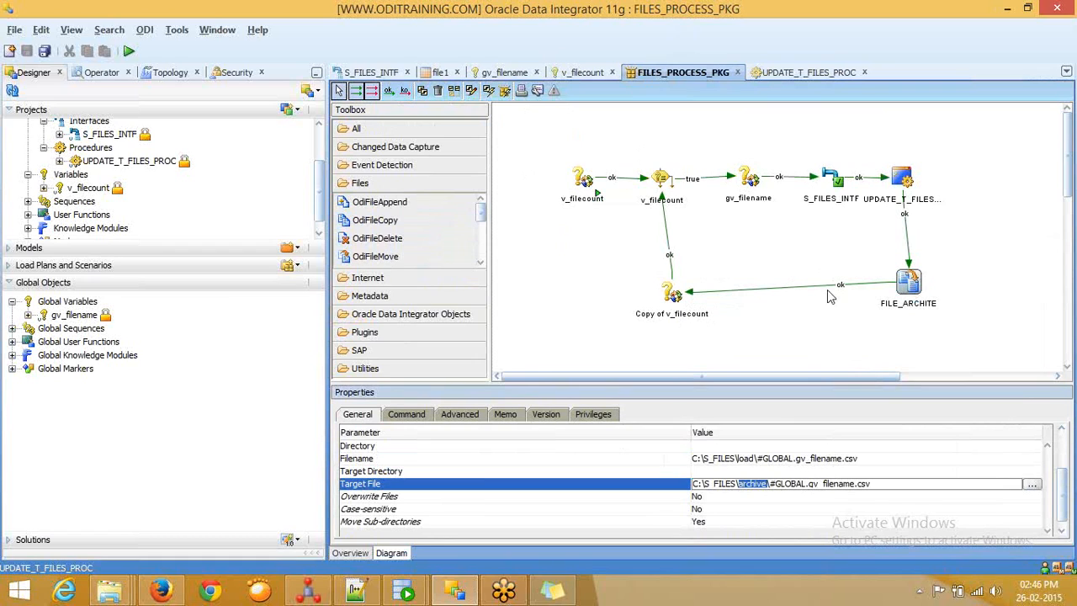
Review the package loop from Copy of v_filecount through the evaluation, gv_filename and FILE_ARCHITE steps, back to the v_filecount evaluation
{"action": "left_click", "coordinate": [675, 293]}
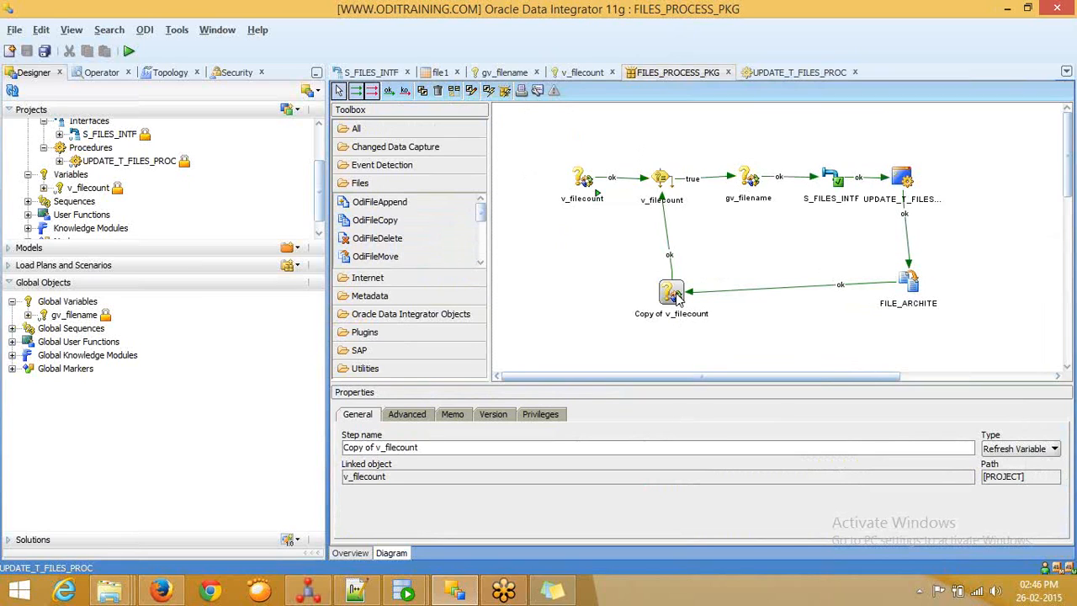
{"action": "left_click", "coordinate": [662, 183]}
{"action": "left_click", "coordinate": [745, 187]}
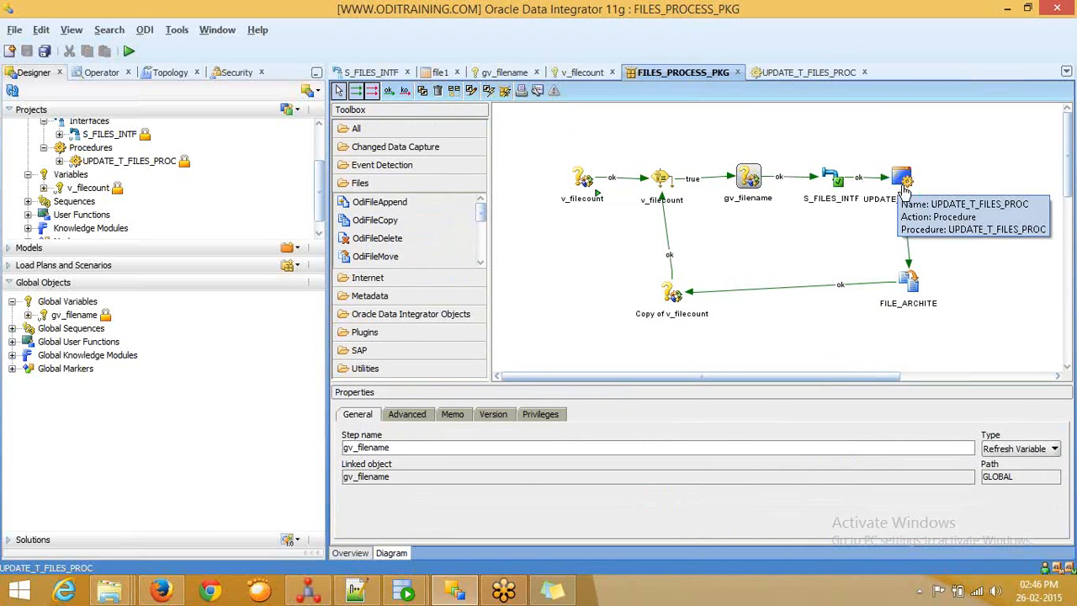
{"action": "left_click", "coordinate": [912, 286]}
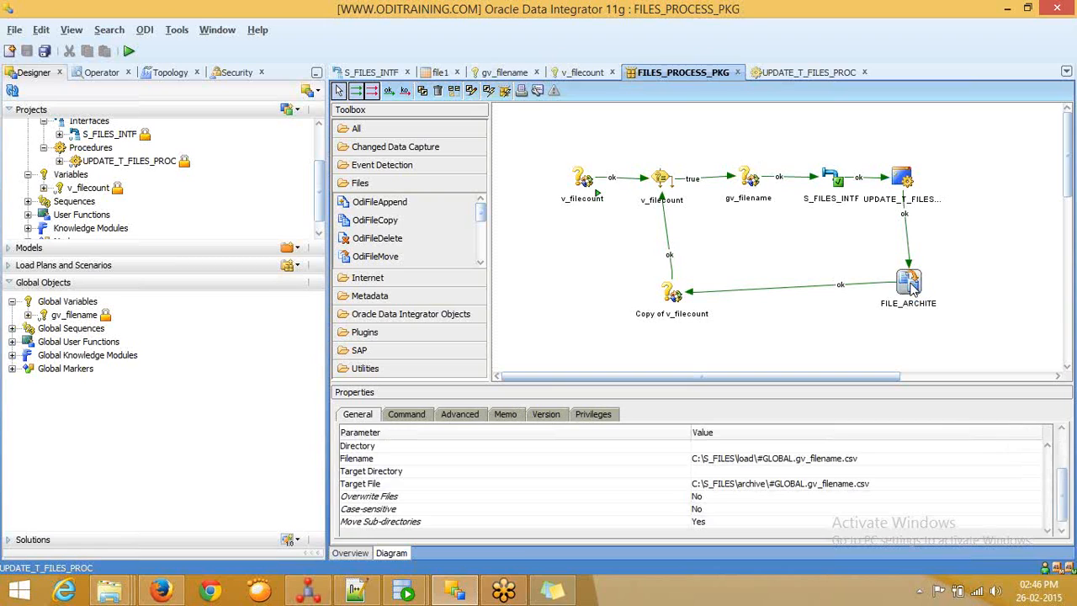
{"action": "left_click", "coordinate": [677, 307]}
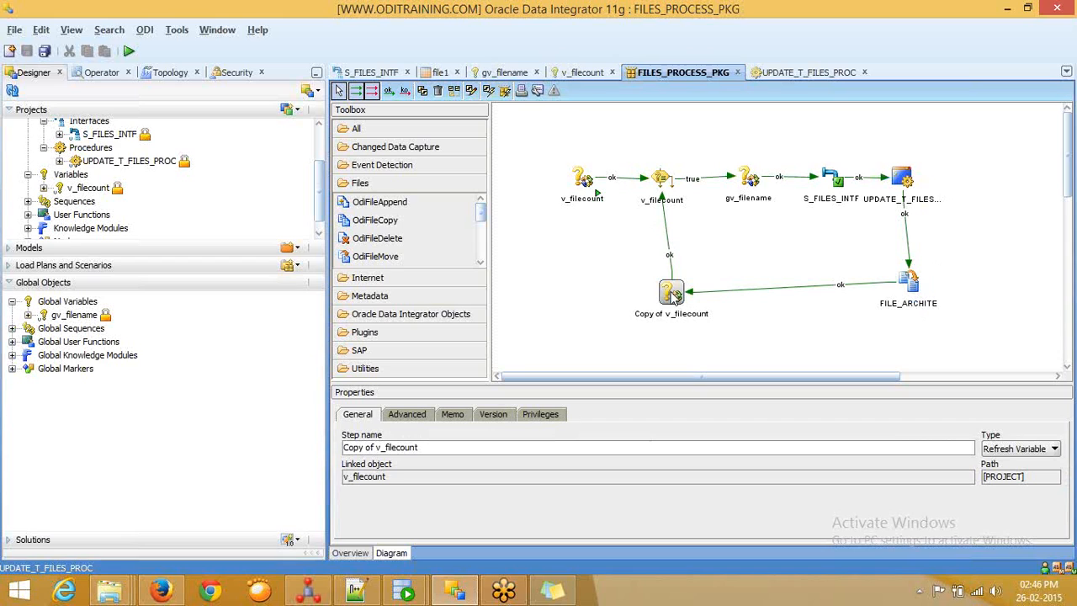
{"action": "left_click", "coordinate": [662, 179]}
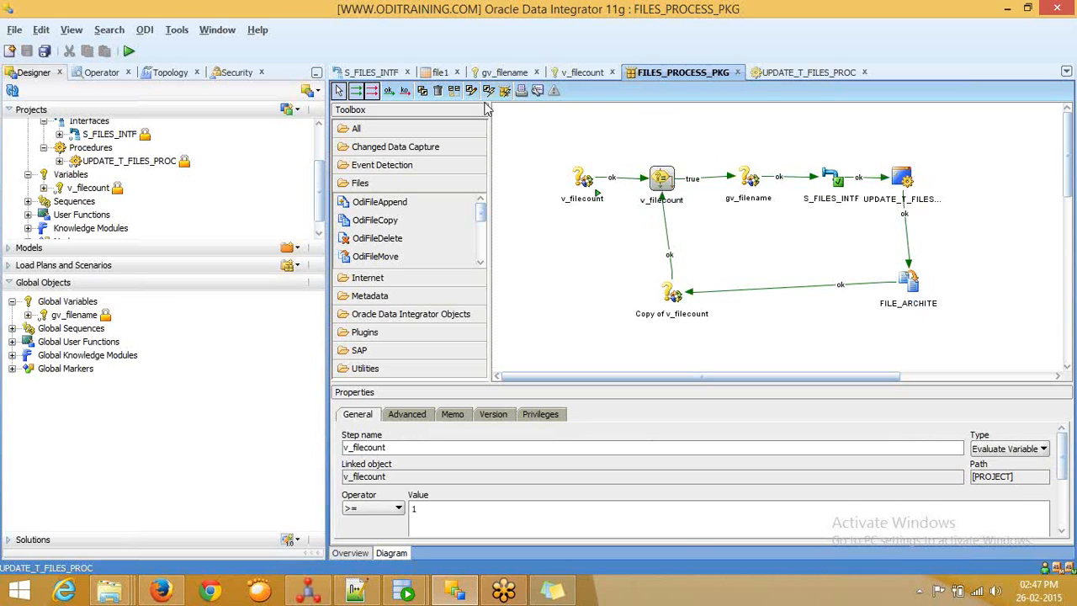
Switch to Oracle SQL Developer, truncate the emp table, and query all its rows
{"action": "mouse_move", "coordinate": [405, 591]}
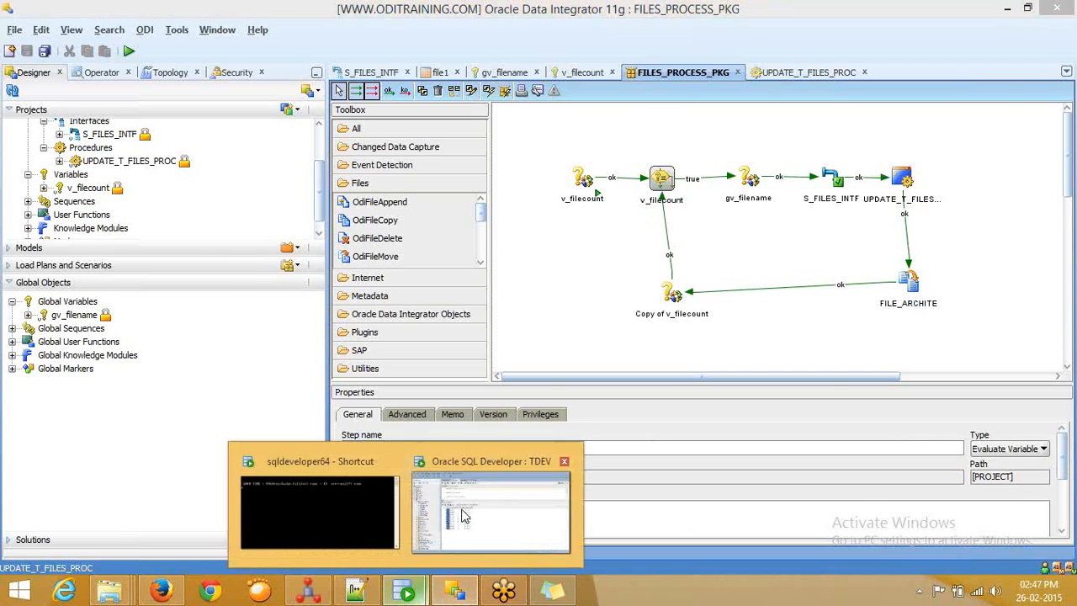
{"action": "left_click", "coordinate": [489, 504]}
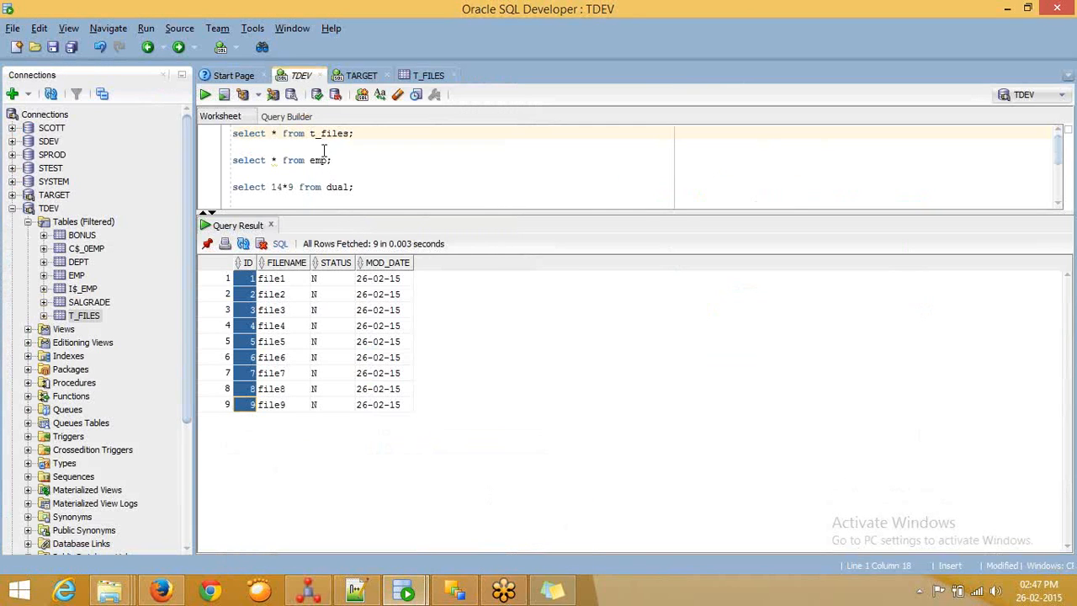
{"action": "left_click_drag", "start_coordinate": [326, 211], "coordinate": [331, 303]}
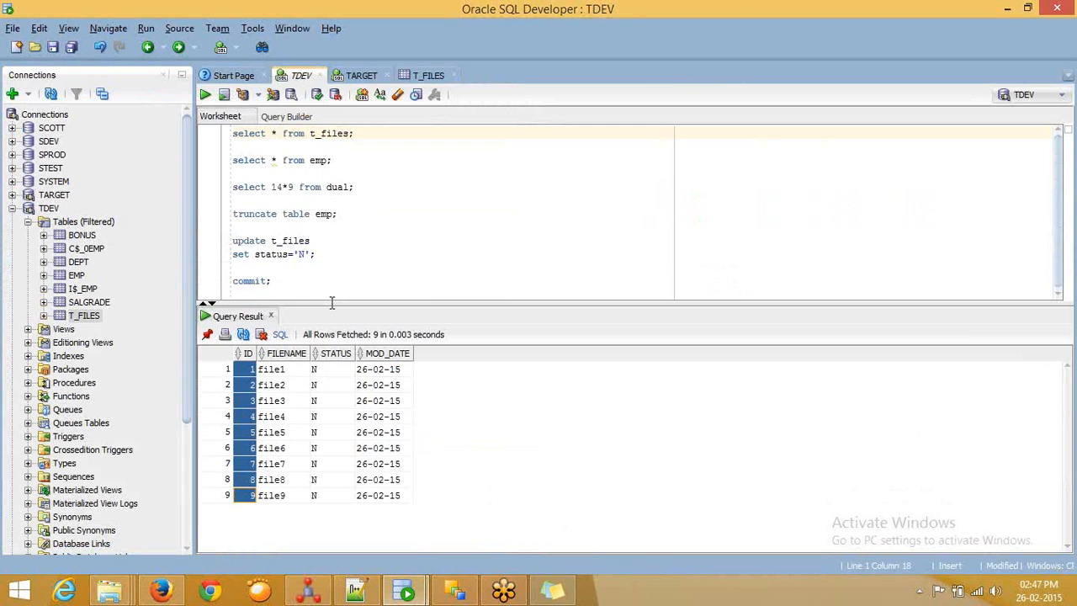
{"action": "left_click", "coordinate": [289, 215]}
{"action": "key", "text": "F5"}
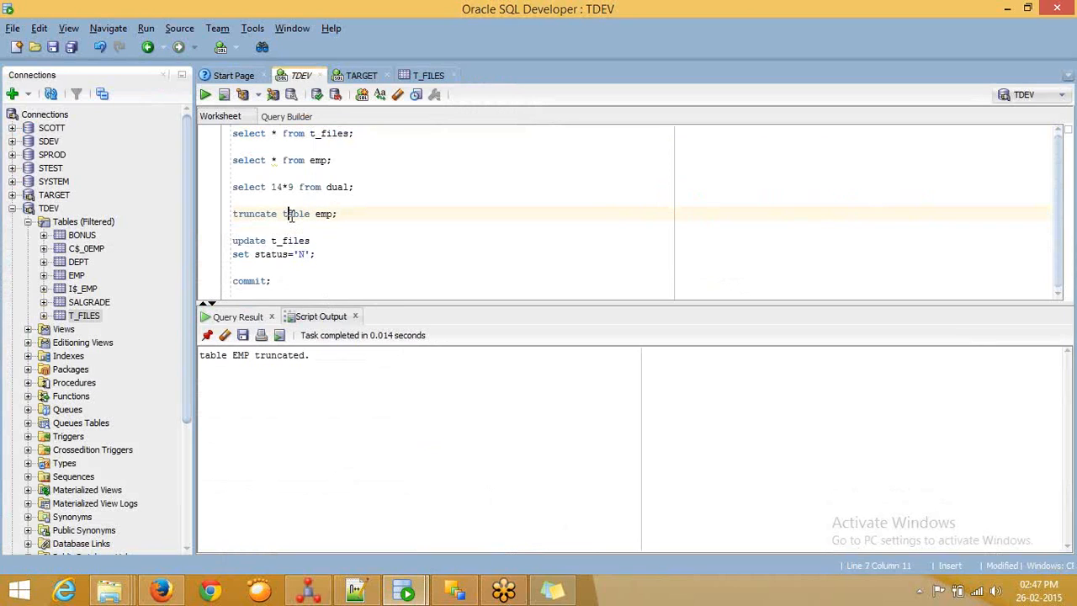
{"action": "left_click", "coordinate": [284, 163]}
{"action": "key", "text": "ctrl+Return"}
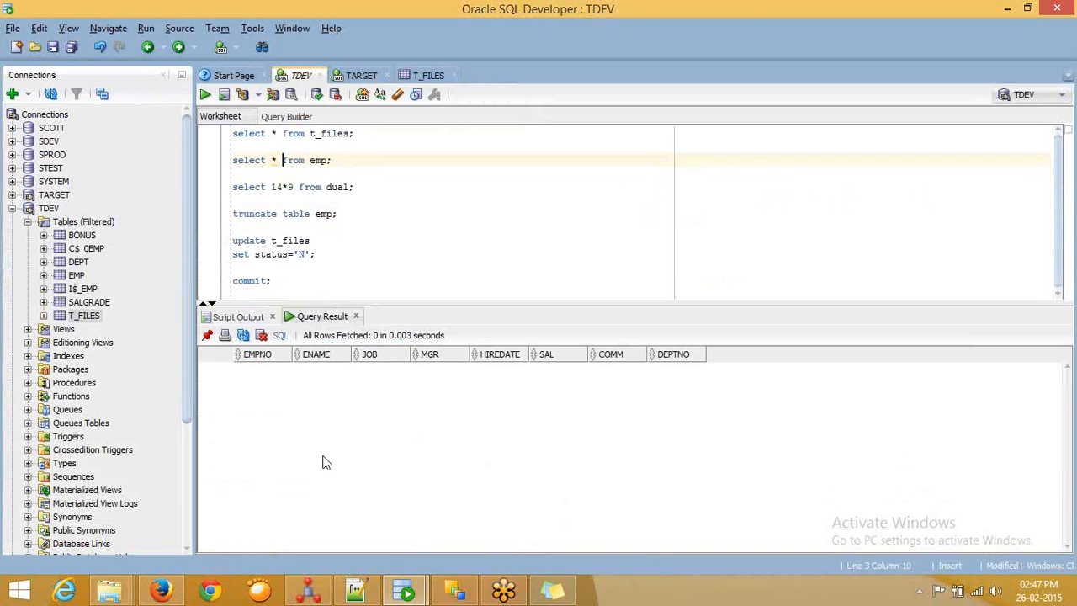
Open file1 from the S_FILES load folder in Notepad++, review its employee data rows below the header, and close the file
{"action": "mouse_move", "coordinate": [404, 594]}
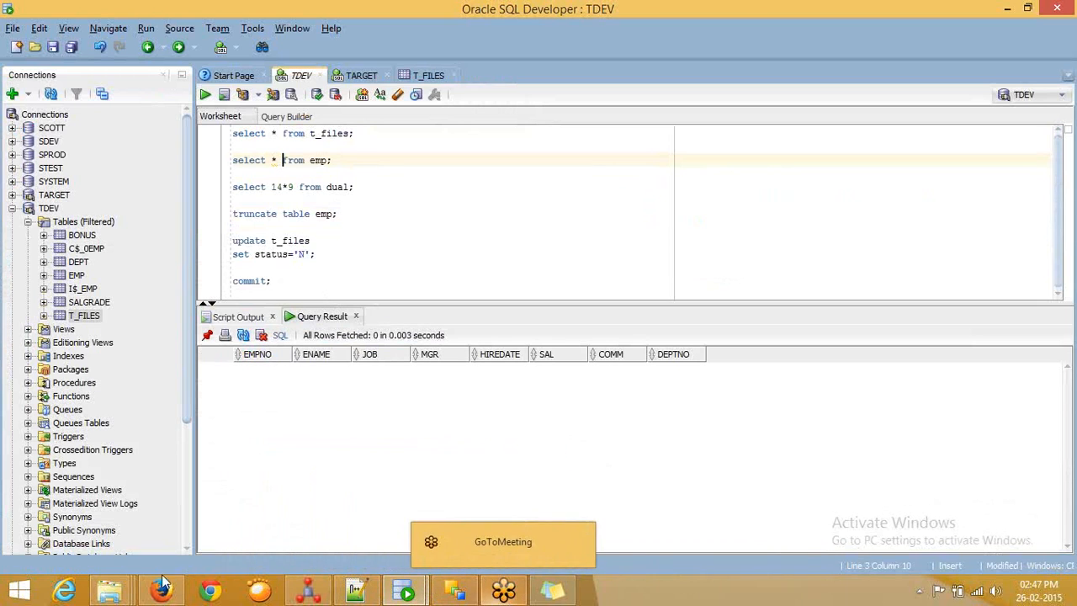
{"action": "mouse_move", "coordinate": [120, 593]}
{"action": "left_click", "coordinate": [110, 513]}
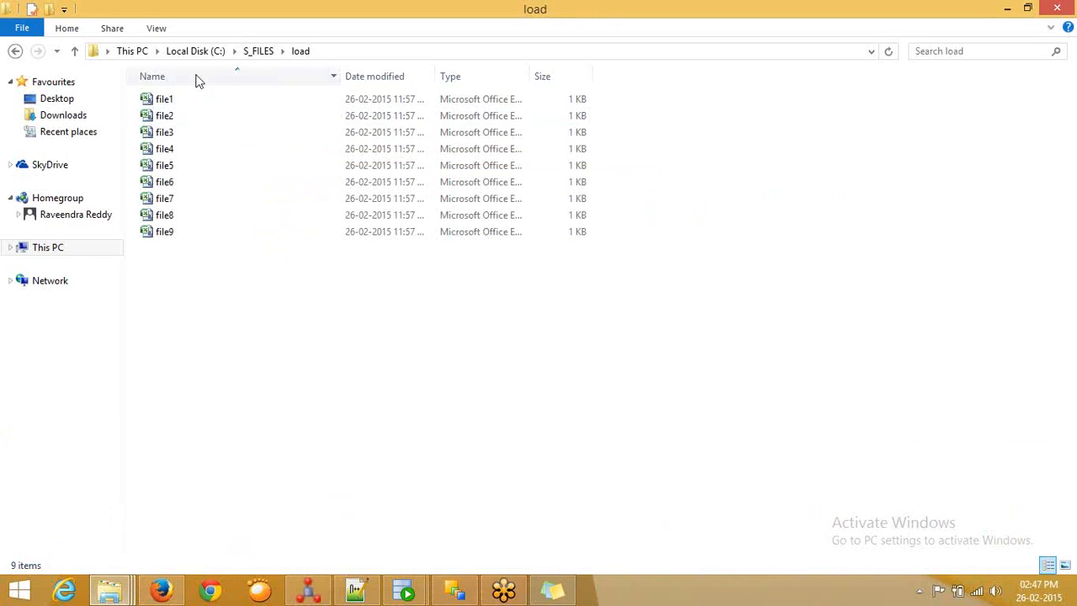
{"action": "left_click", "coordinate": [187, 98]}
{"action": "right_click", "coordinate": [187, 98]}
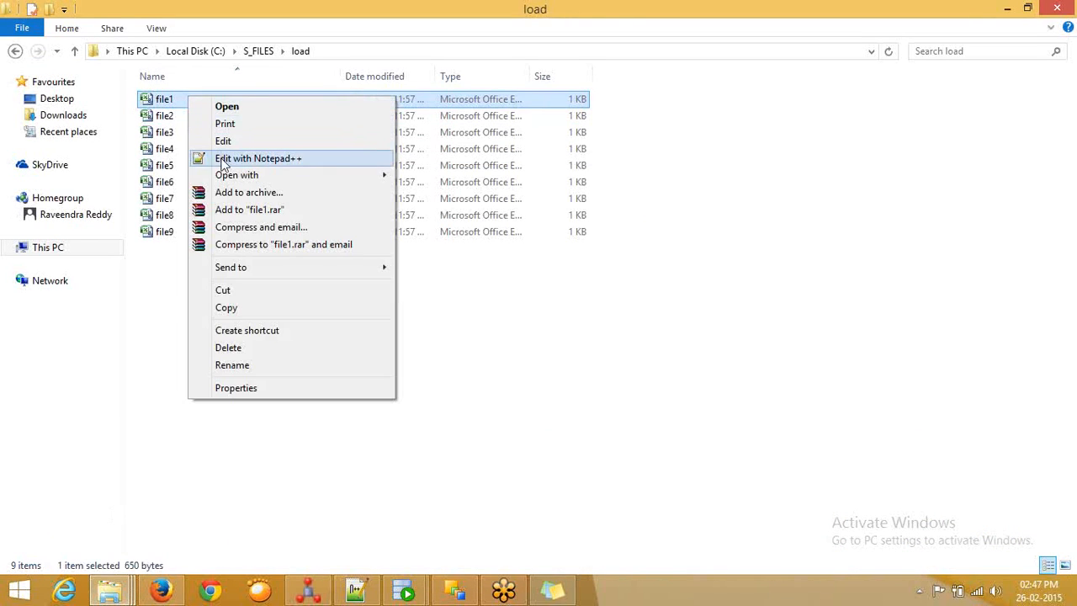
{"action": "left_click", "coordinate": [223, 158]}
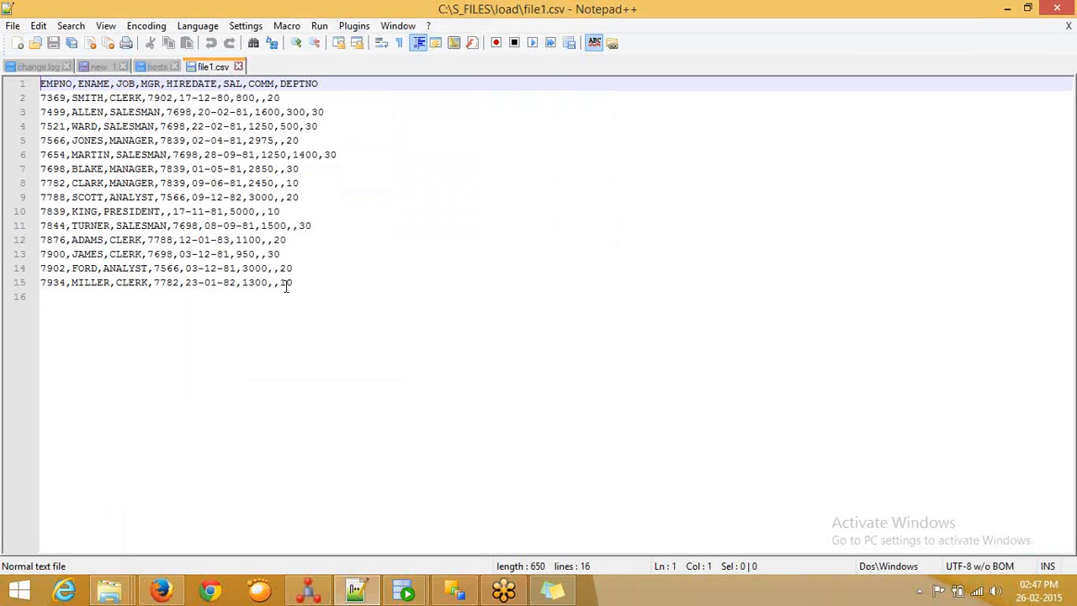
{"action": "left_click_drag", "start_coordinate": [292, 283], "coordinate": [38, 99]}
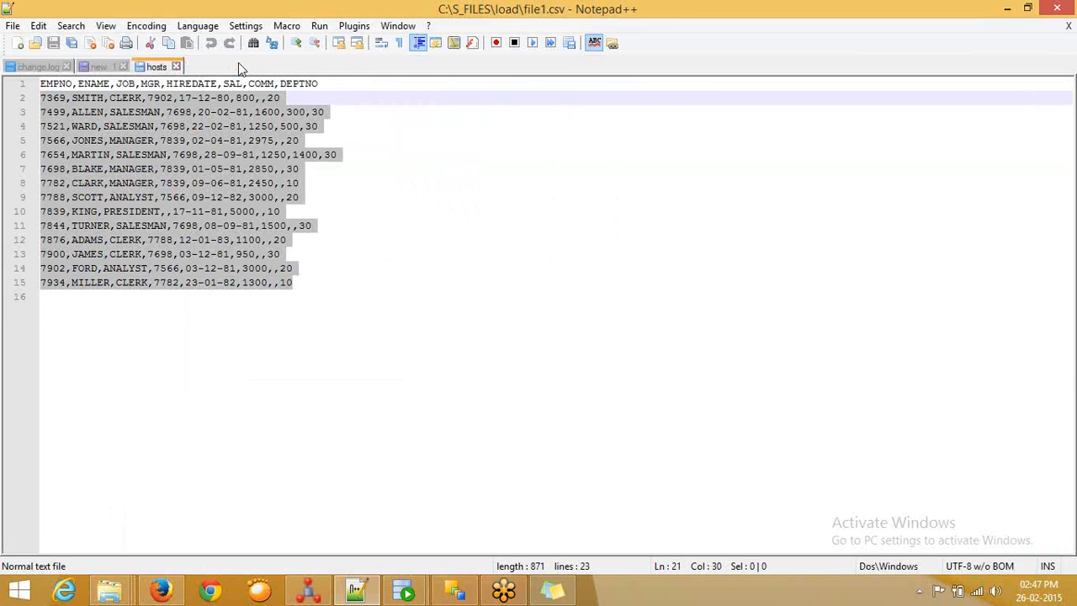
{"action": "left_click", "coordinate": [238, 66]}
{"action": "left_click", "coordinate": [1007, 8]}
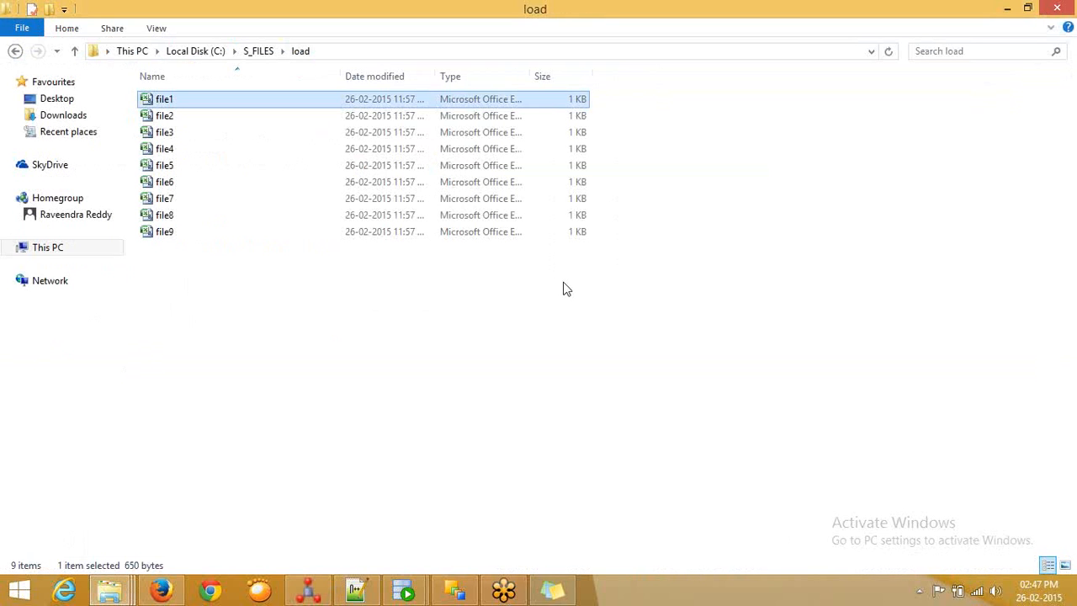
Switch to SQL Developer and calculate the expected number of loaded rows with the query select 14*9 from dual
{"action": "mouse_move", "coordinate": [465, 593]}
{"action": "mouse_move", "coordinate": [405, 592]}
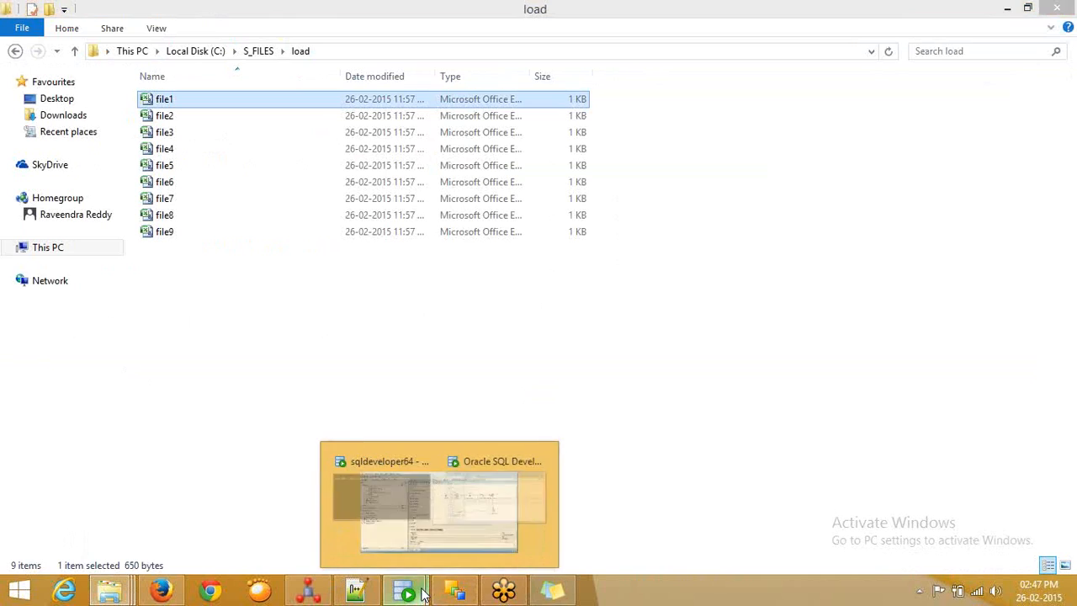
{"action": "left_click", "coordinate": [481, 514]}
{"action": "left_click", "coordinate": [284, 187]}
{"action": "key", "text": "ctrl+Return"}
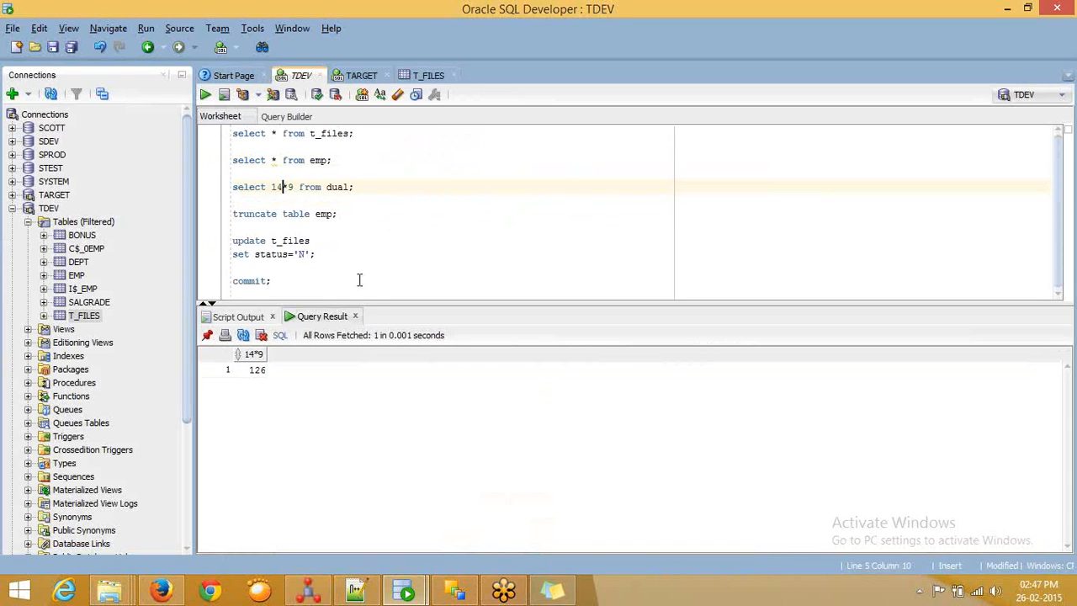
{"action": "left_click", "coordinate": [257, 371]}
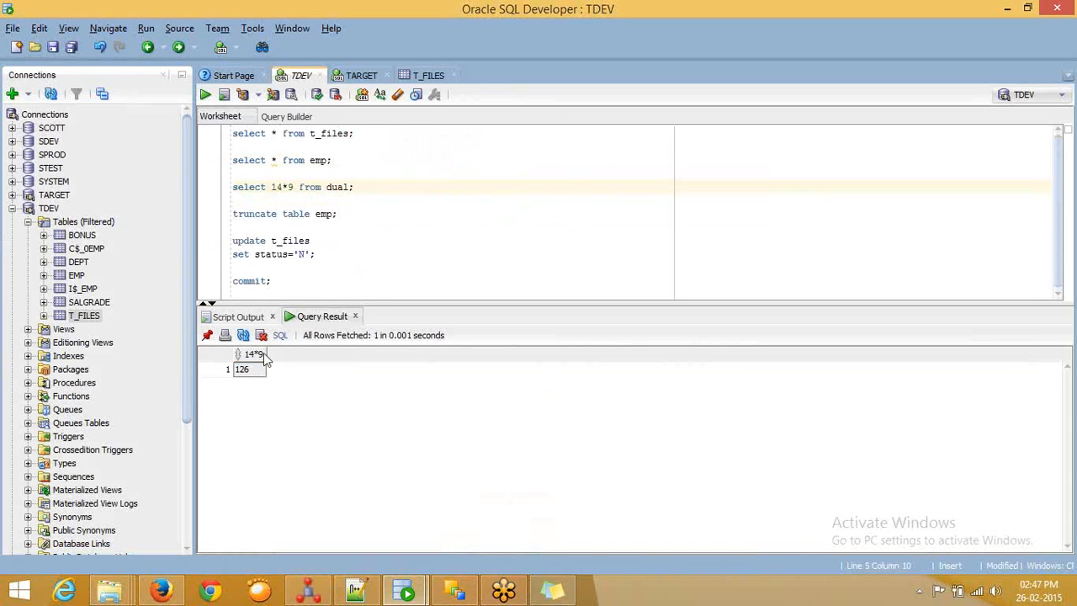
{"action": "triple_click", "coordinate": [312, 161]}
Switch to Oracle Data Integrator and examine the IKM SQL Control Append options on the target area of the S_FILES_INTF flow
{"action": "left_click", "coordinate": [454, 591]}
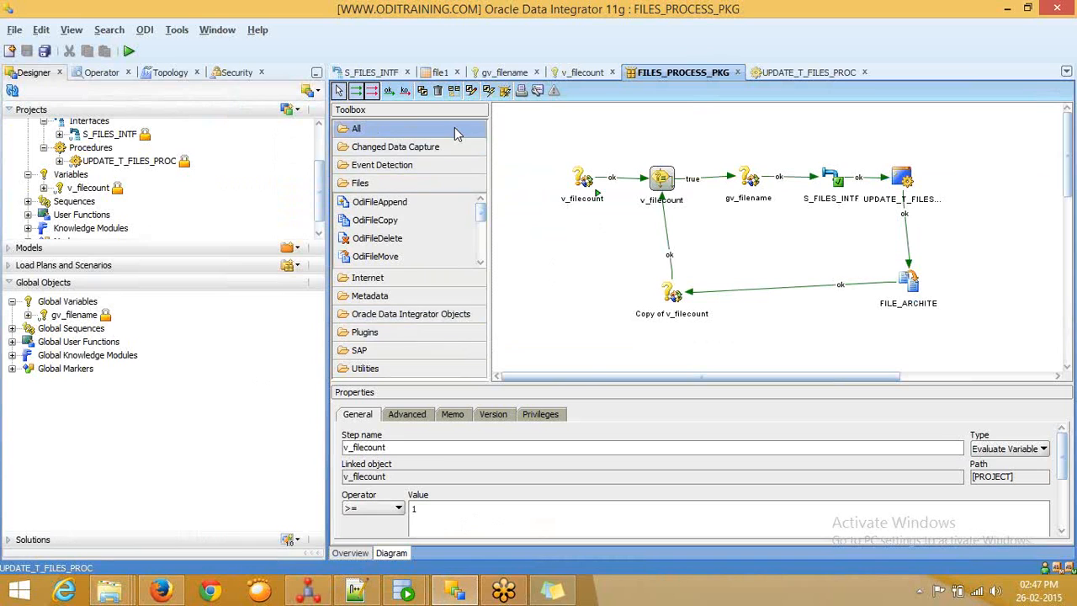
{"action": "left_click", "coordinate": [371, 73]}
{"action": "left_click", "coordinate": [477, 406]}
{"action": "left_click", "coordinate": [697, 112]}
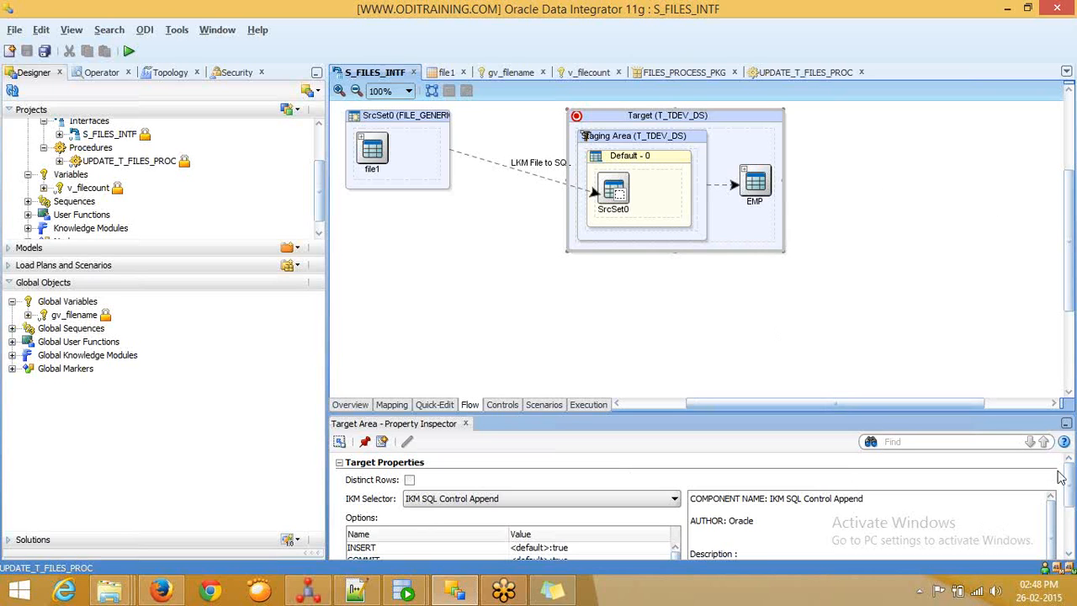
{"action": "scroll", "coordinate": [1068, 500], "scroll_direction": "down", "scroll_amount": 2}
{"action": "scroll", "coordinate": [1069, 500], "scroll_direction": "down", "scroll_amount": 2}
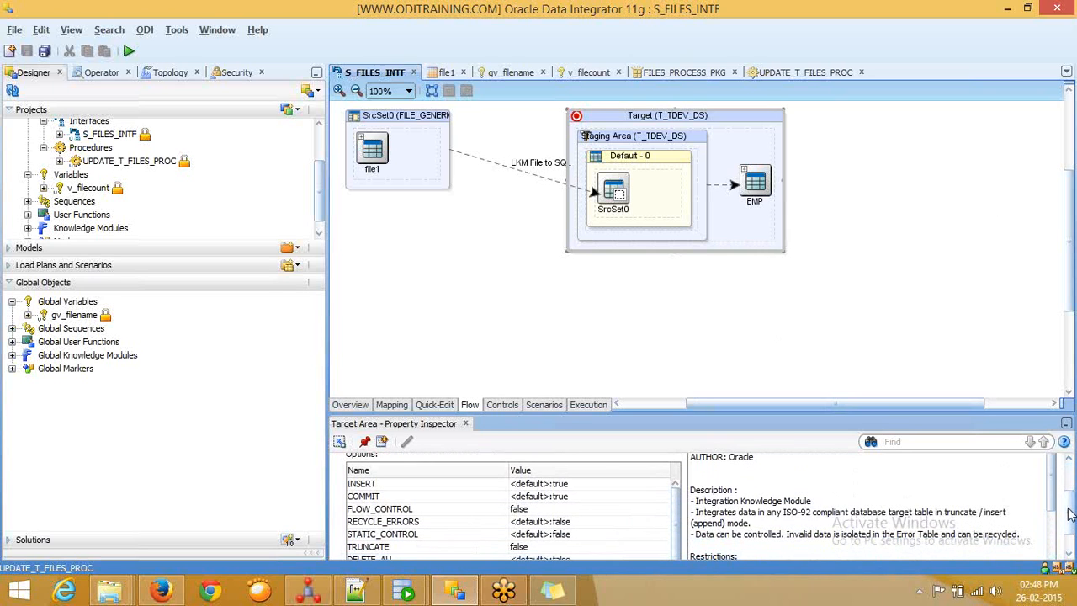
{"action": "left_click", "coordinate": [502, 512]}
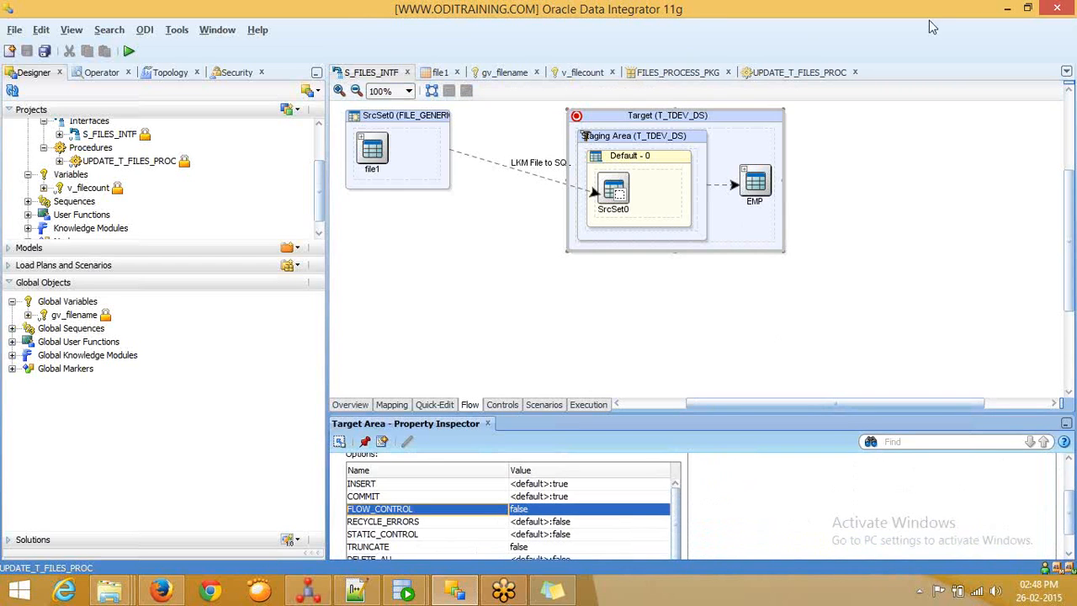
{"action": "left_click", "coordinate": [1006, 7]}
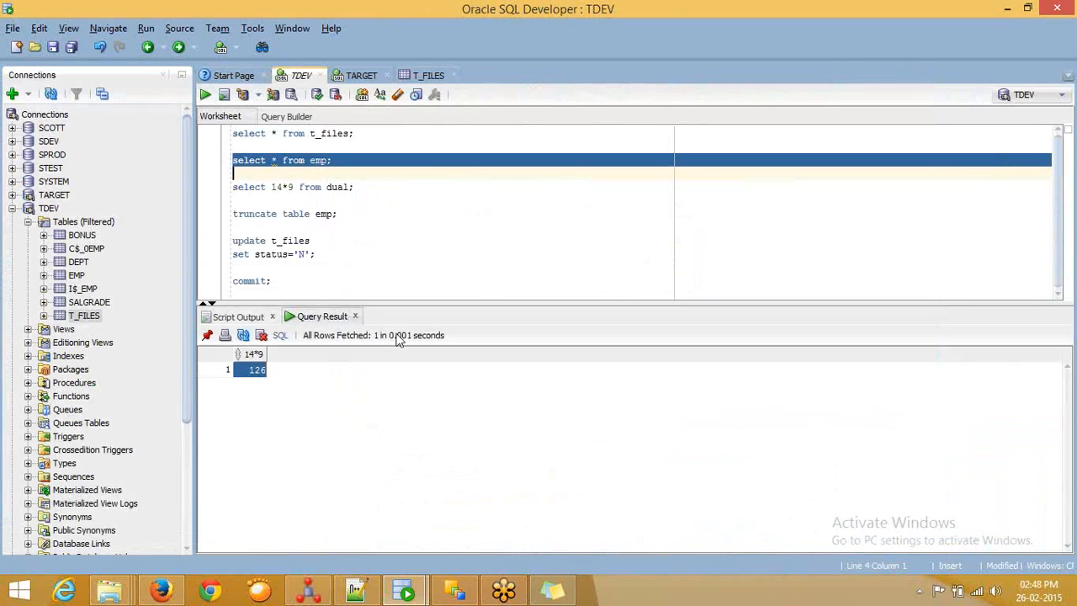
Rerun the select 14*9 from dual query in SQL Developer and check its result
{"action": "left_click_drag", "start_coordinate": [272, 186], "coordinate": [299, 186]}
{"action": "key", "text": "ctrl+Return"}
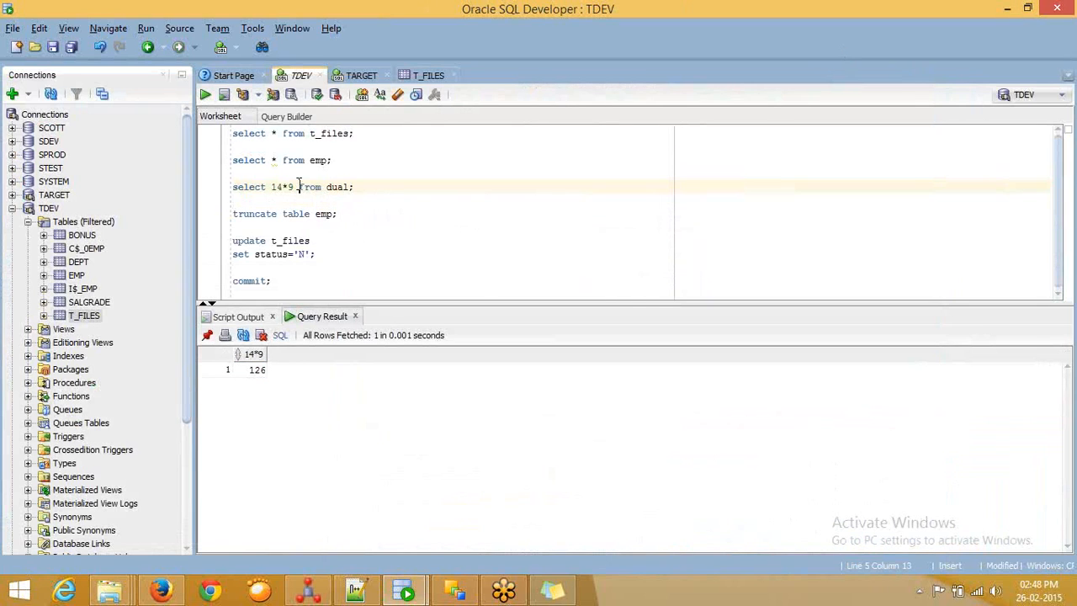
{"action": "left_click", "coordinate": [260, 376]}
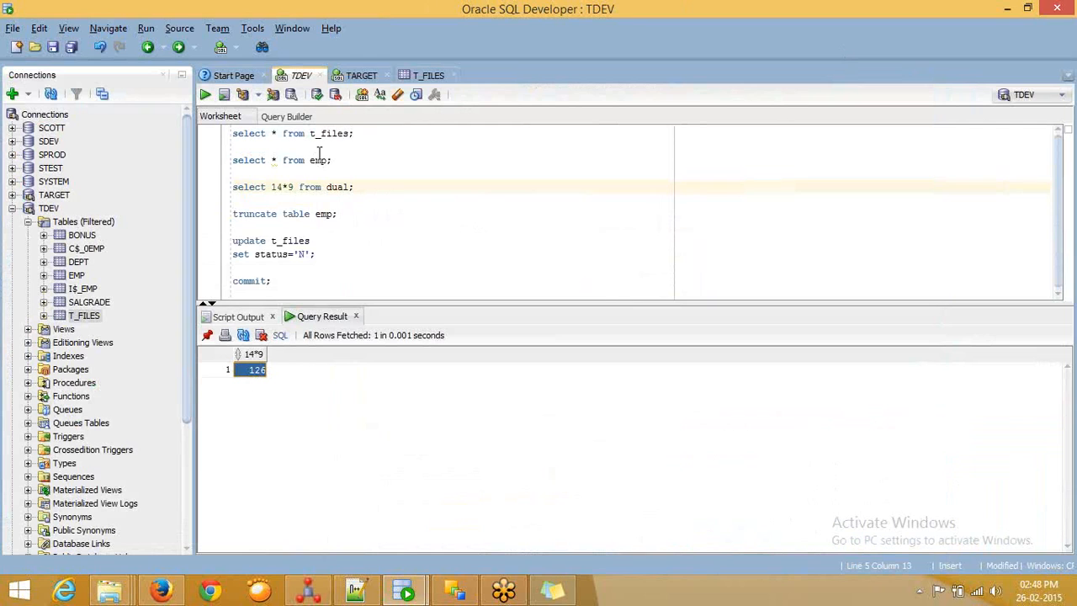
Switch to File Explorer, inspect the contents of the archive folder inside S_FILES, and return to S_FILES
{"action": "left_click", "coordinate": [111, 591]}
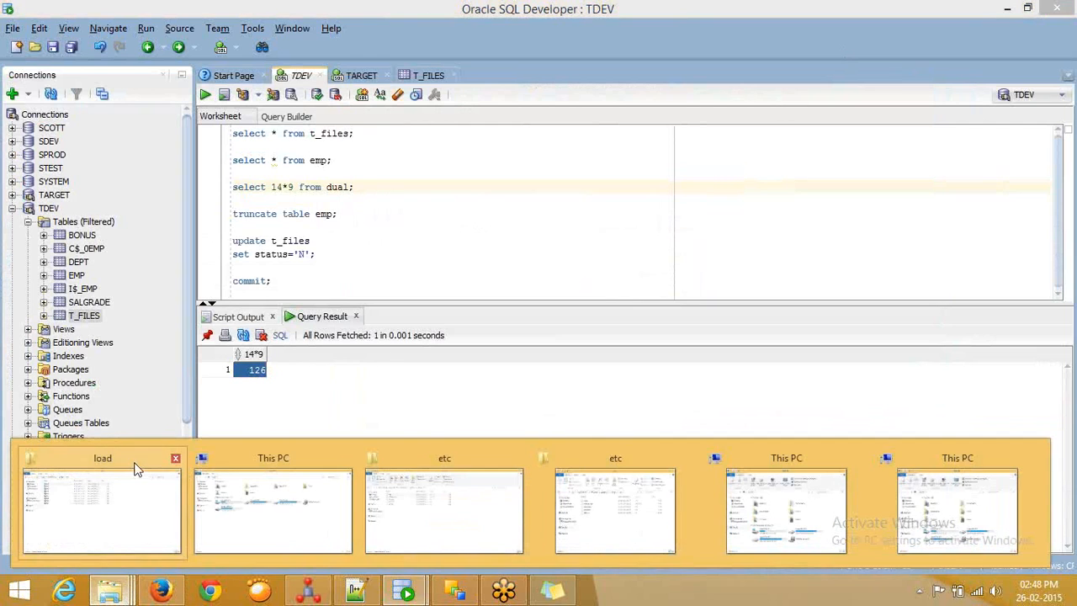
{"action": "left_click", "coordinate": [129, 471]}
{"action": "left_click", "coordinate": [262, 52]}
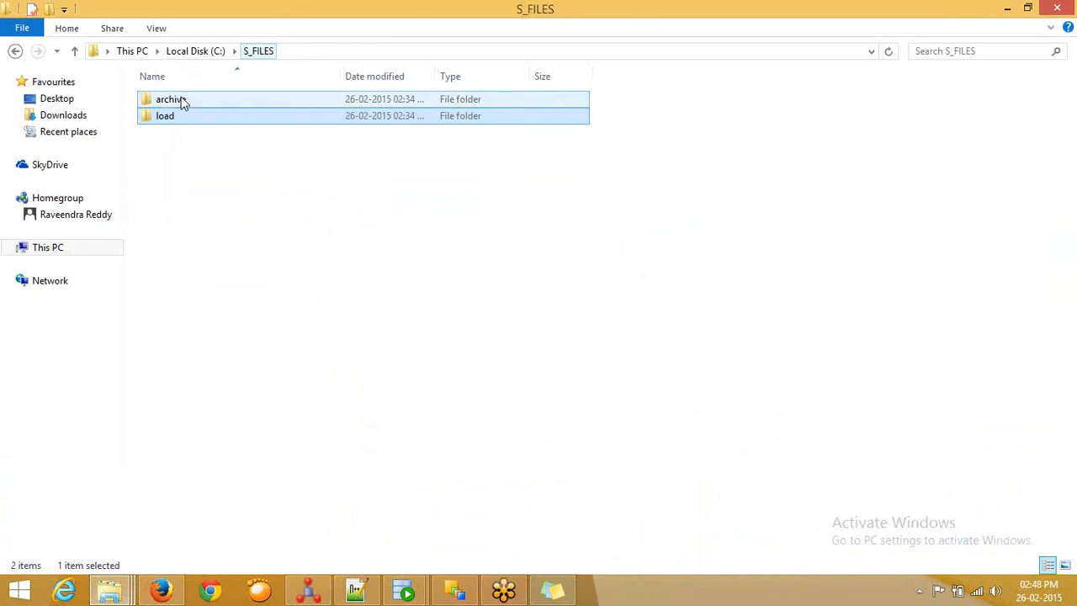
{"action": "double_click", "coordinate": [177, 101]}
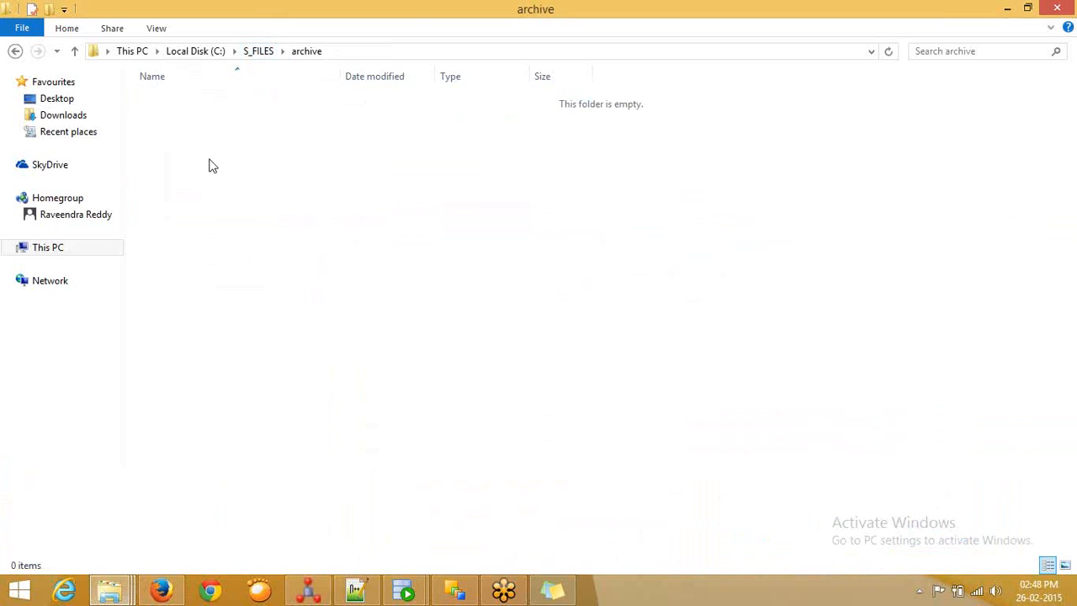
{"action": "left_click", "coordinate": [259, 53]}
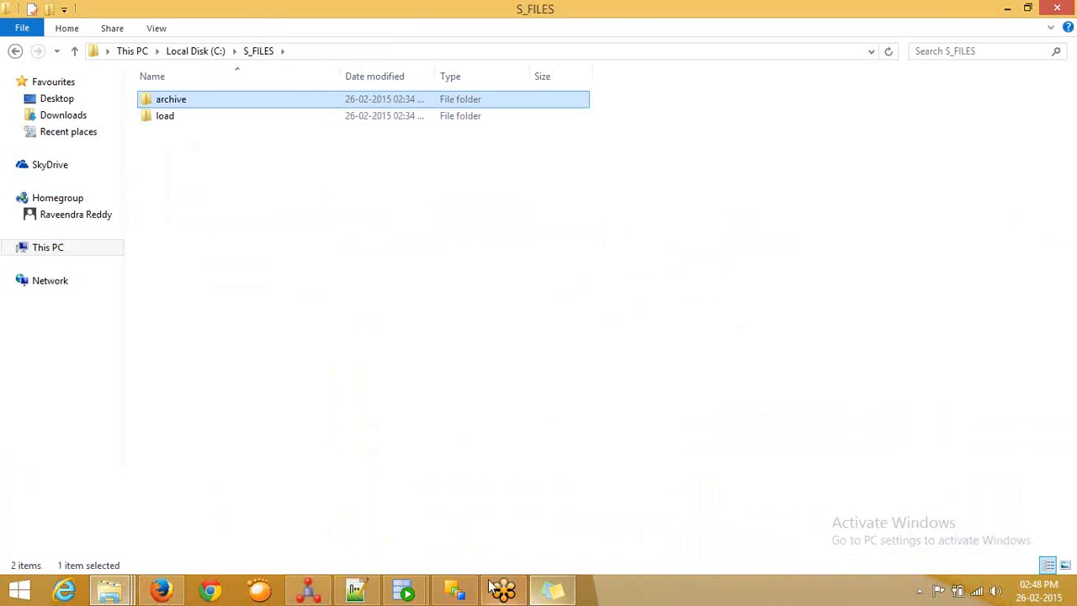
Switch to Oracle Data Integrator and execute FILES_PROCESS_PKG in the Global context with the Local (No Agent) agent and log level 5
{"action": "left_click", "coordinate": [454, 592]}
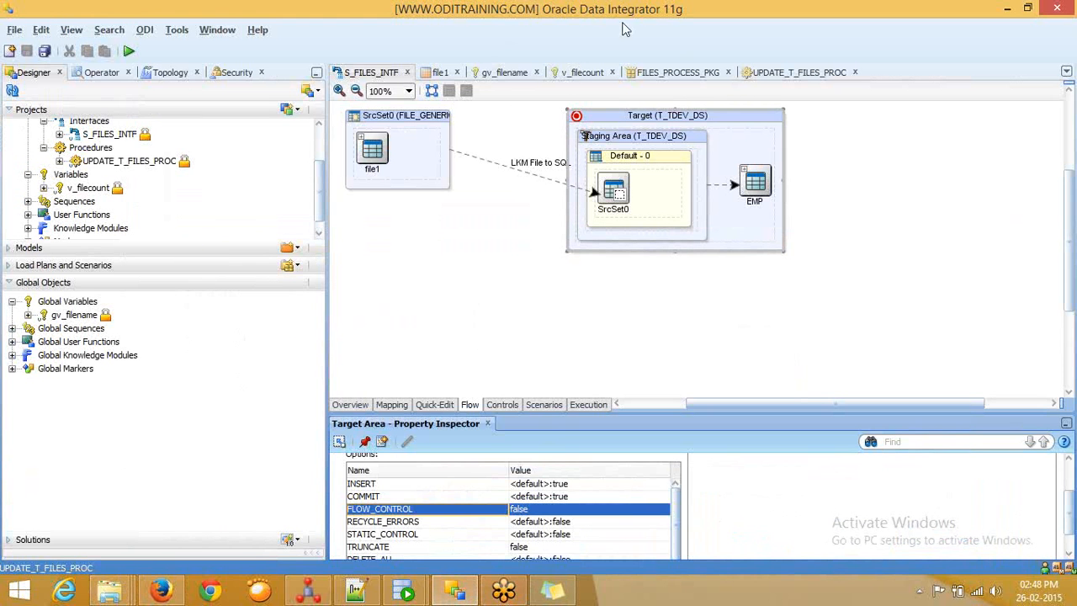
{"action": "left_click", "coordinate": [673, 74]}
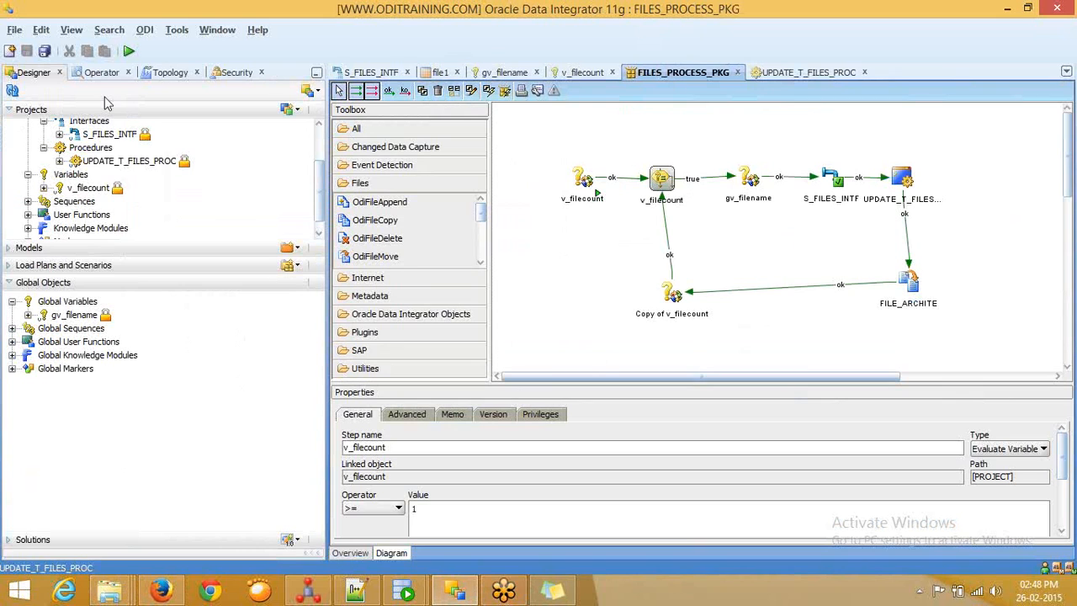
{"action": "left_click", "coordinate": [129, 51]}
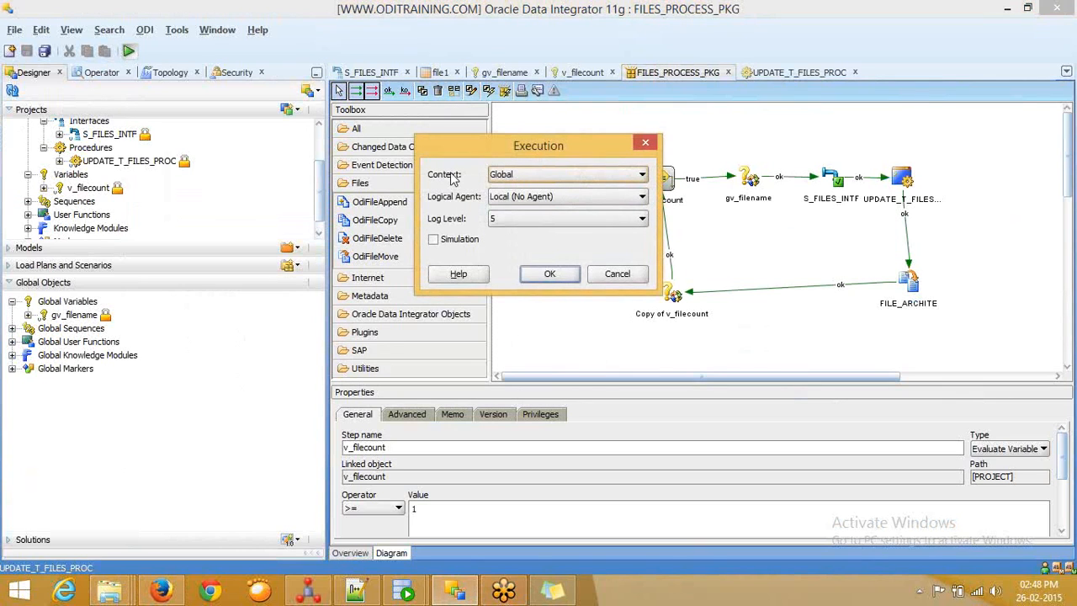
{"action": "left_click", "coordinate": [552, 276]}
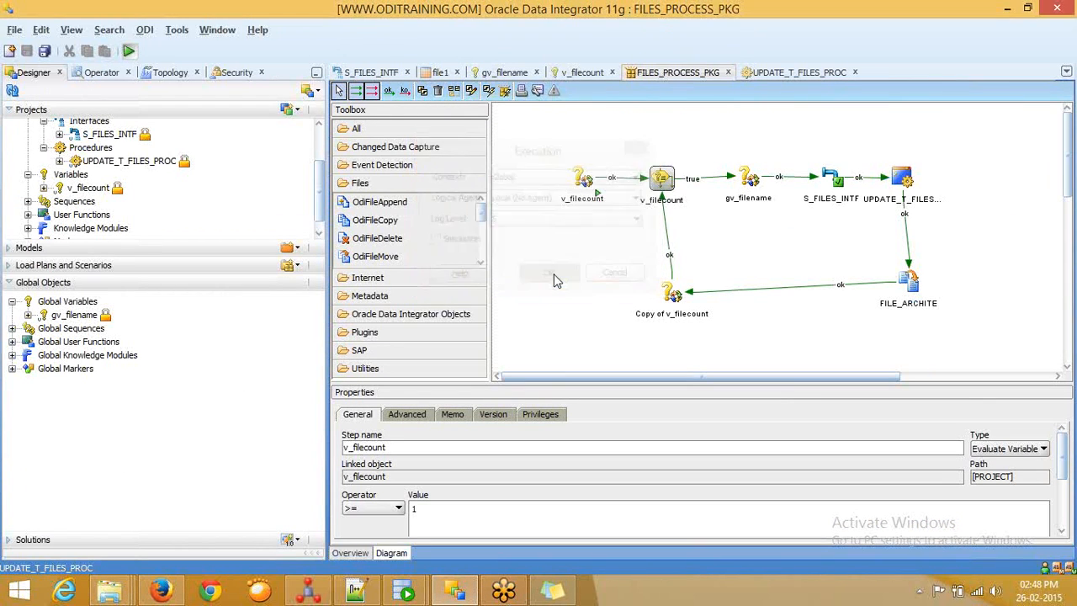
{"action": "left_click", "coordinate": [659, 238]}
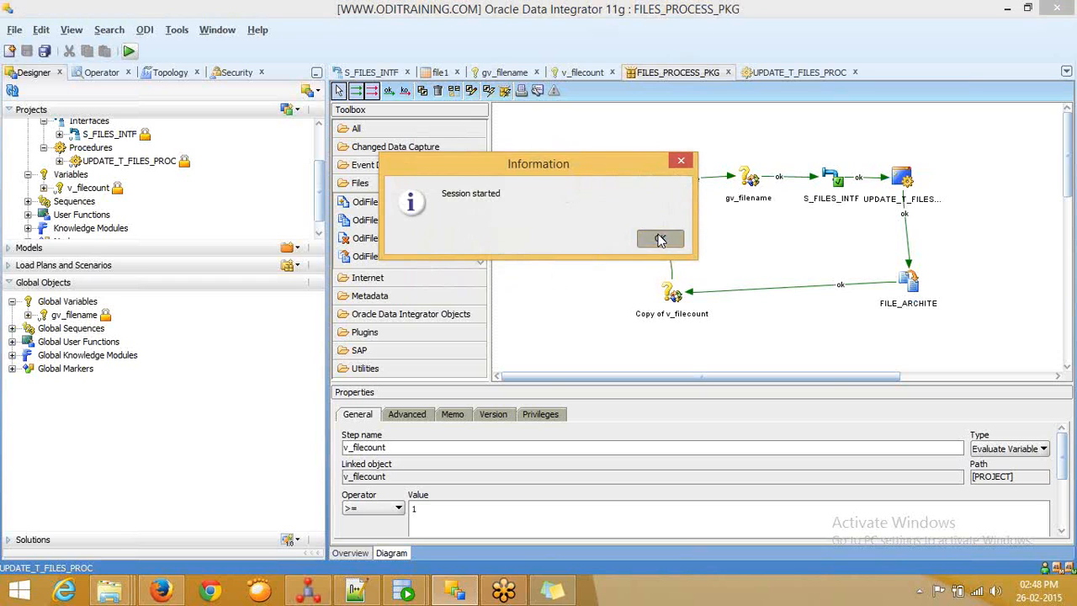
Open today's session list in Operator and expand the latest FILES_PROCESS_PKG session to show its executed steps
{"action": "left_click", "coordinate": [99, 73]}
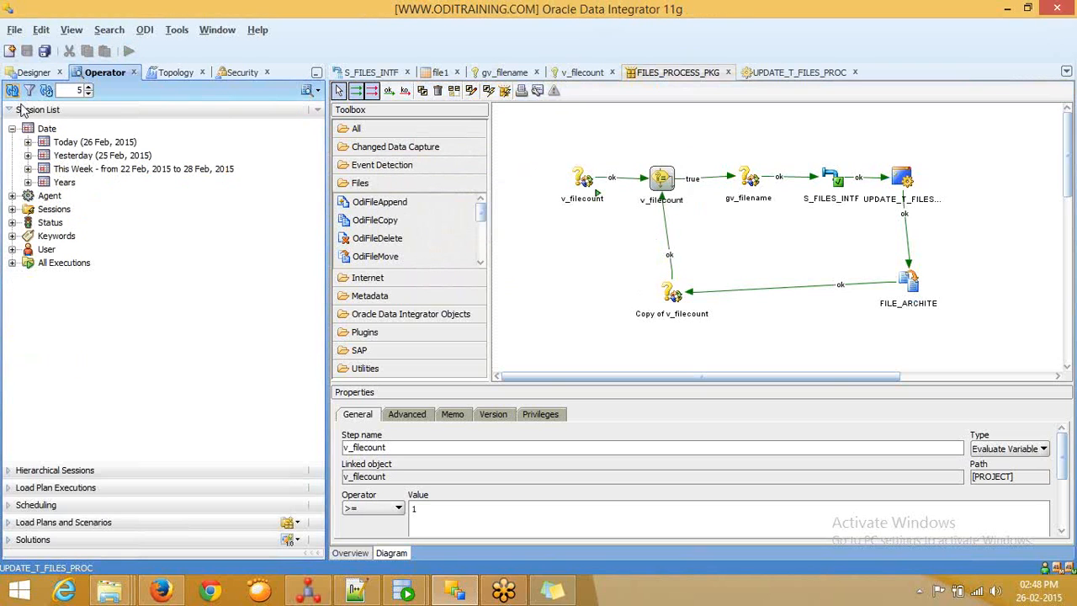
{"action": "left_click", "coordinate": [28, 143]}
{"action": "left_click", "coordinate": [44, 156]}
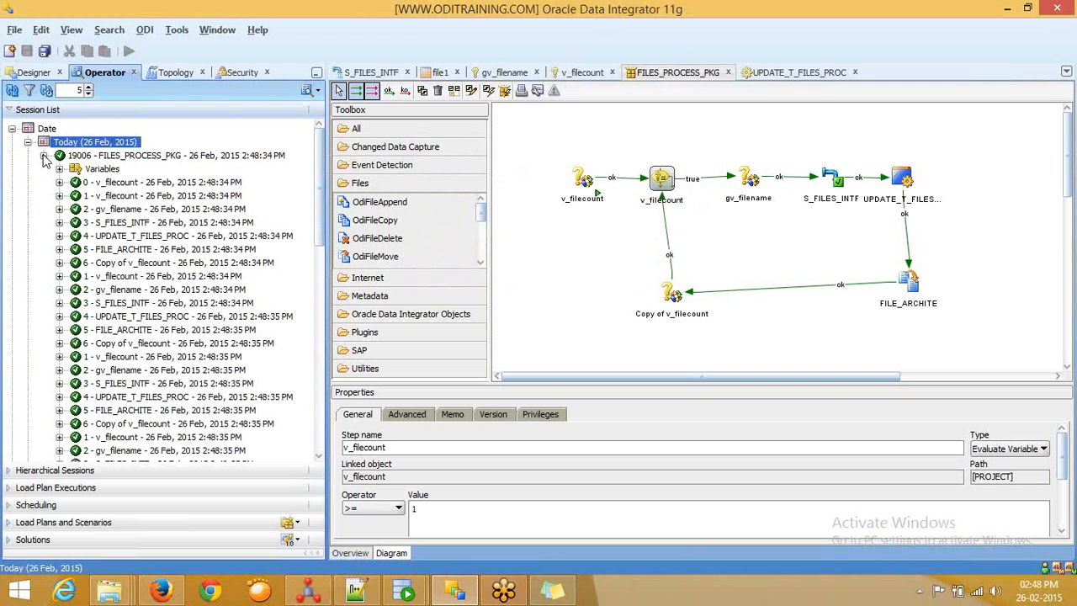
Compare the session's first v_filecount and gv_filename steps (0 to 2) with their matching steps in the package diagram
{"action": "left_click", "coordinate": [127, 182]}
{"action": "left_click", "coordinate": [586, 186]}
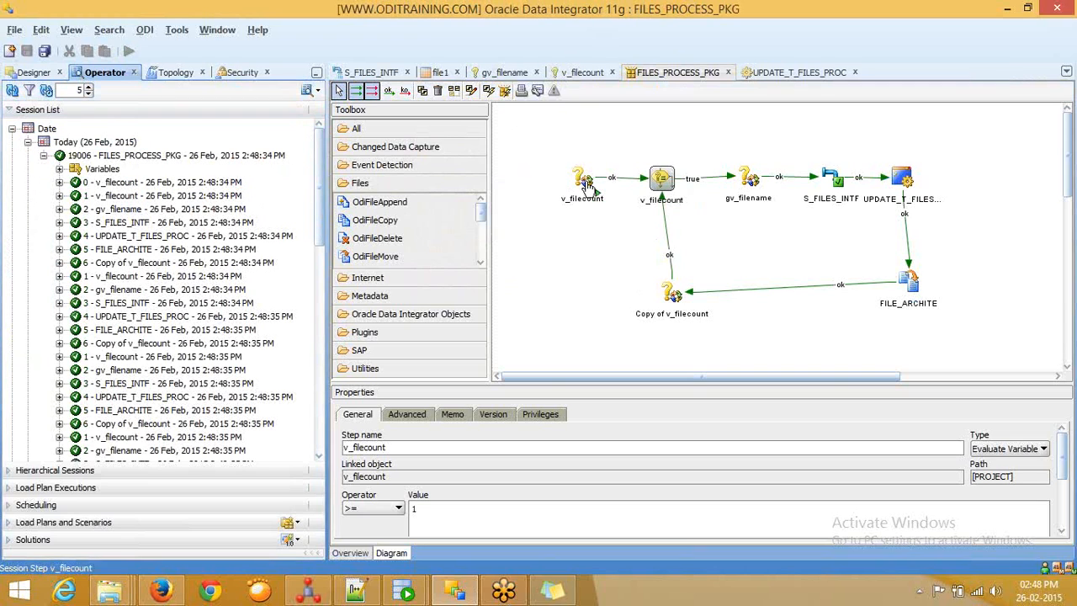
{"action": "left_click", "coordinate": [178, 187]}
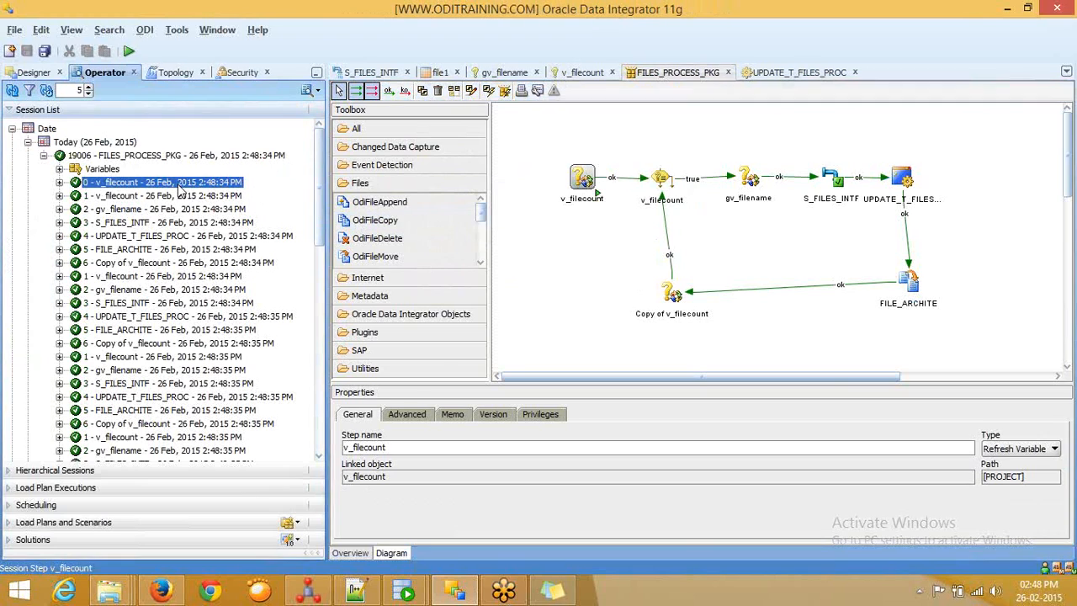
{"action": "left_click", "coordinate": [177, 197]}
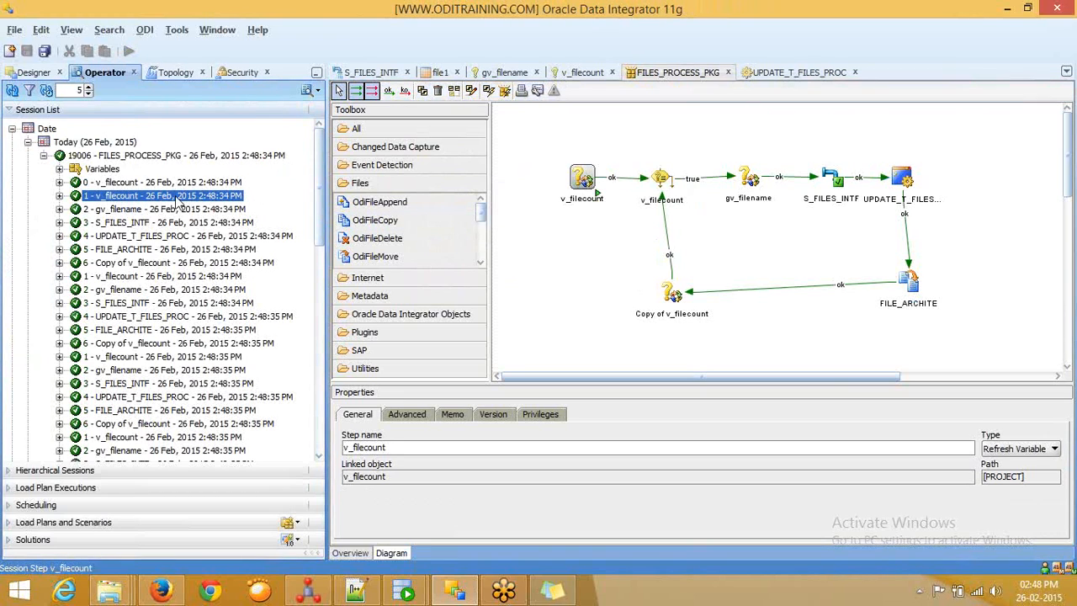
{"action": "left_click", "coordinate": [176, 209]}
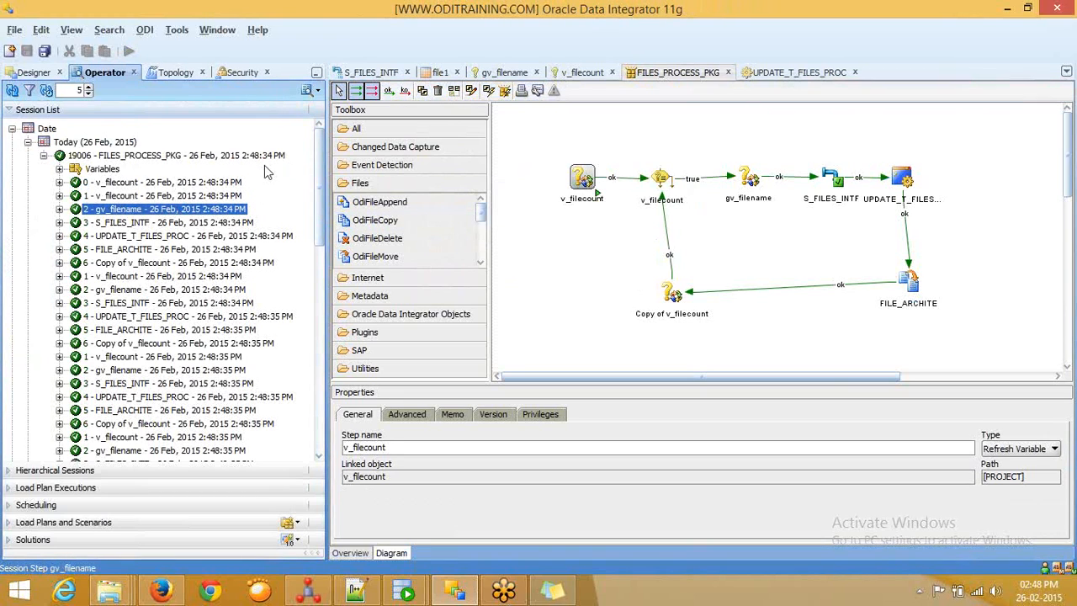
{"action": "left_click", "coordinate": [747, 179]}
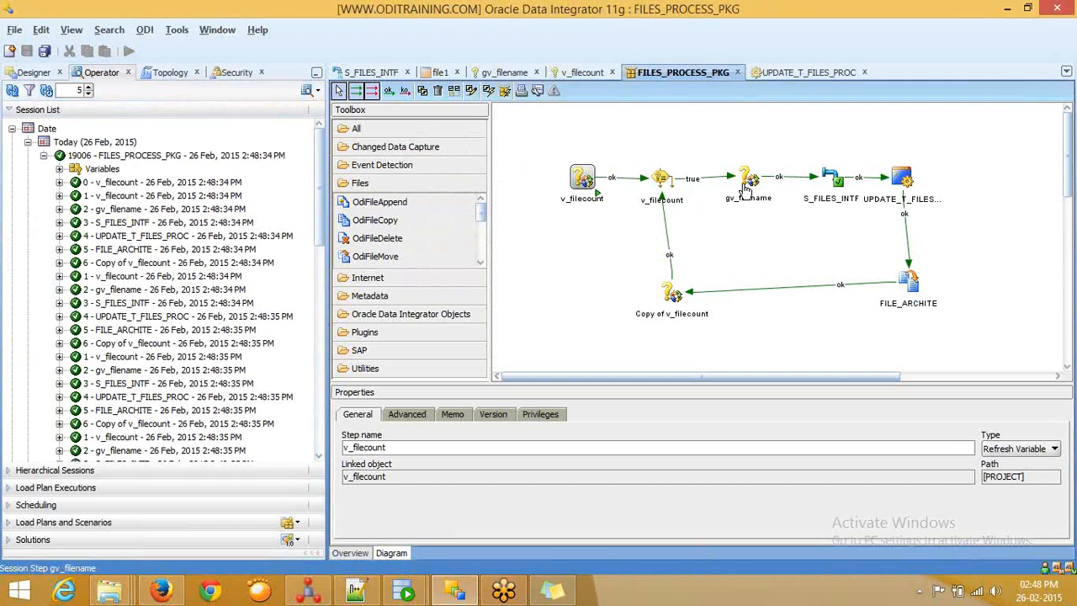
Review session steps 3 to 6, from S_FILES_INTF to Copy of v_filecount, and select the whole first pass, steps 0 to 6
{"action": "left_click", "coordinate": [239, 224]}
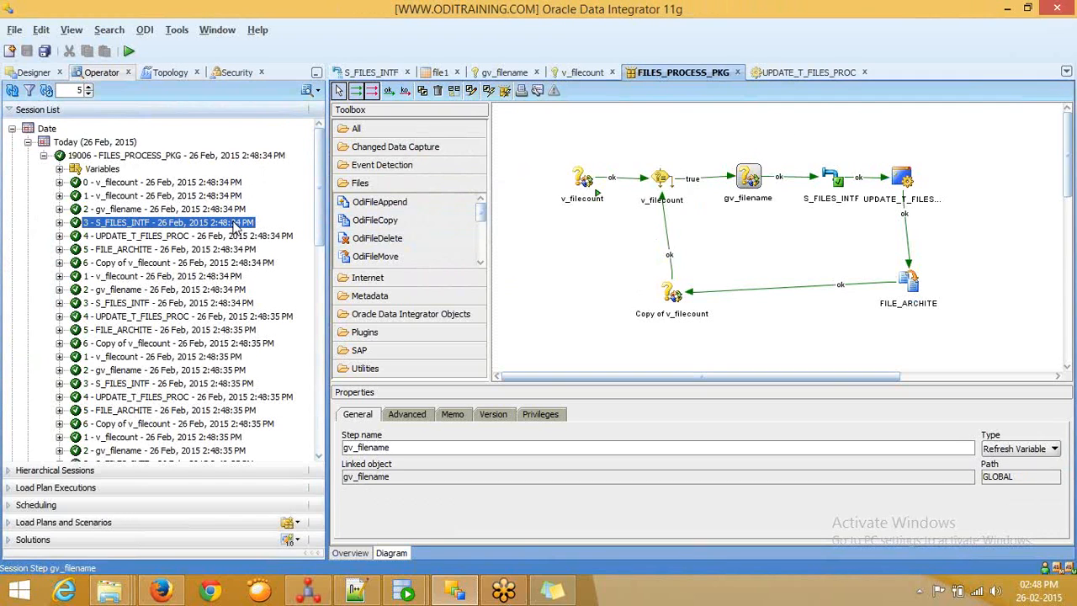
{"action": "left_click", "coordinate": [228, 239]}
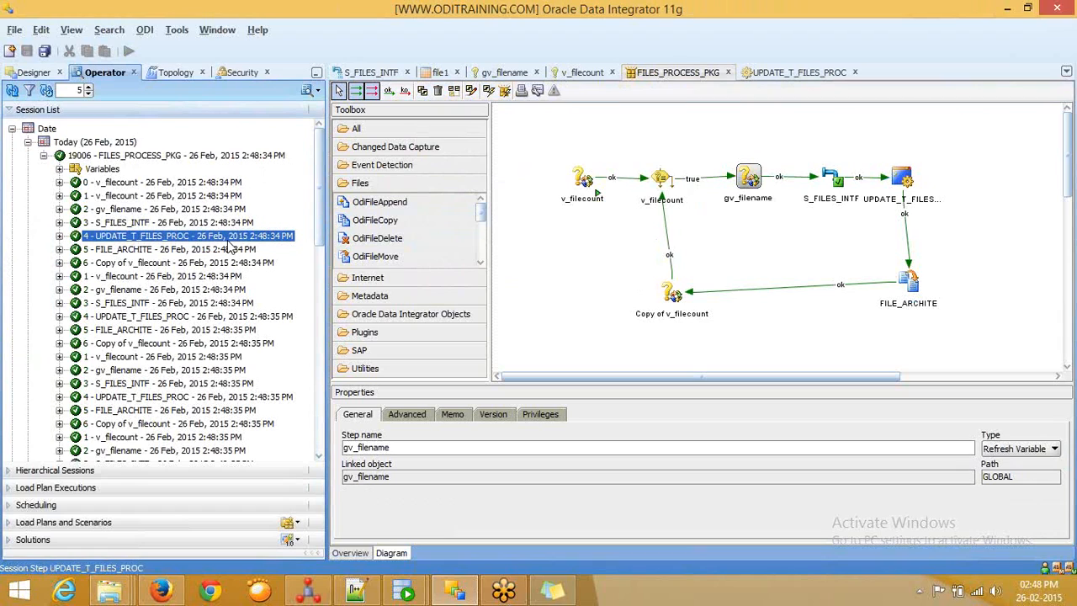
{"action": "left_click", "coordinate": [228, 250]}
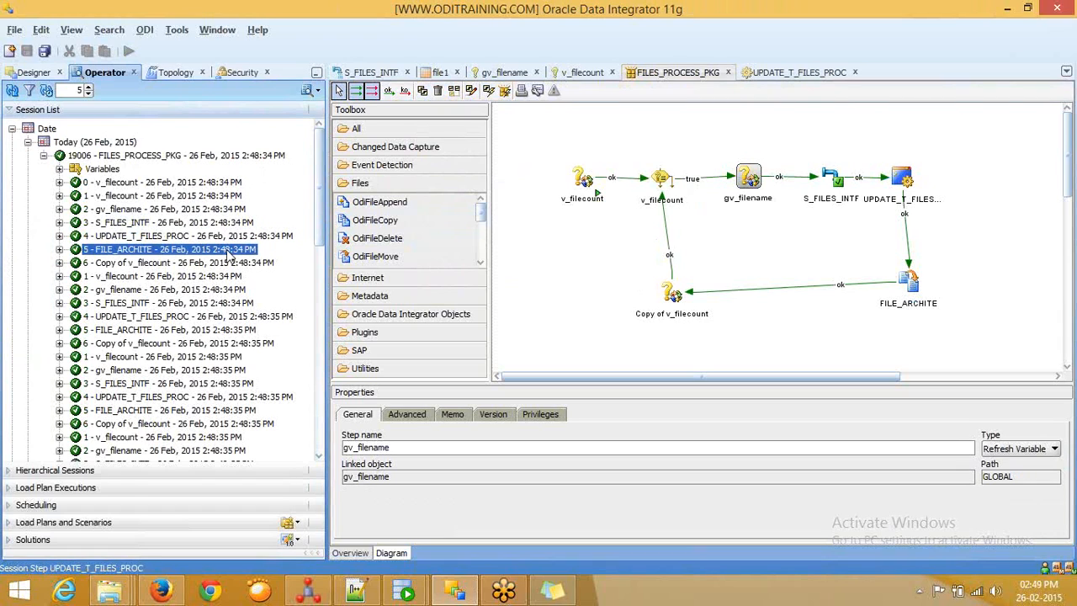
{"action": "left_click", "coordinate": [224, 264]}
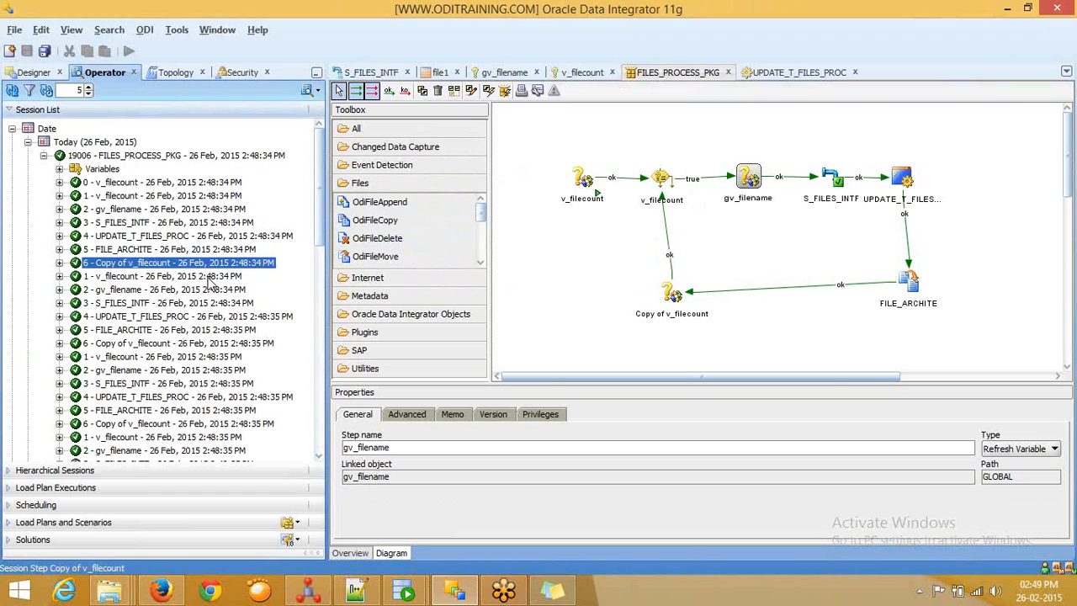
{"action": "key", "text": "shift+Up"}
{"action": "key", "text": "shift+Up"}
{"action": "key", "text": "shift+Up"}
{"action": "key", "text": "shift+Up"}
{"action": "key", "text": "shift+Up"}
{"action": "key", "text": "shift+Up"}
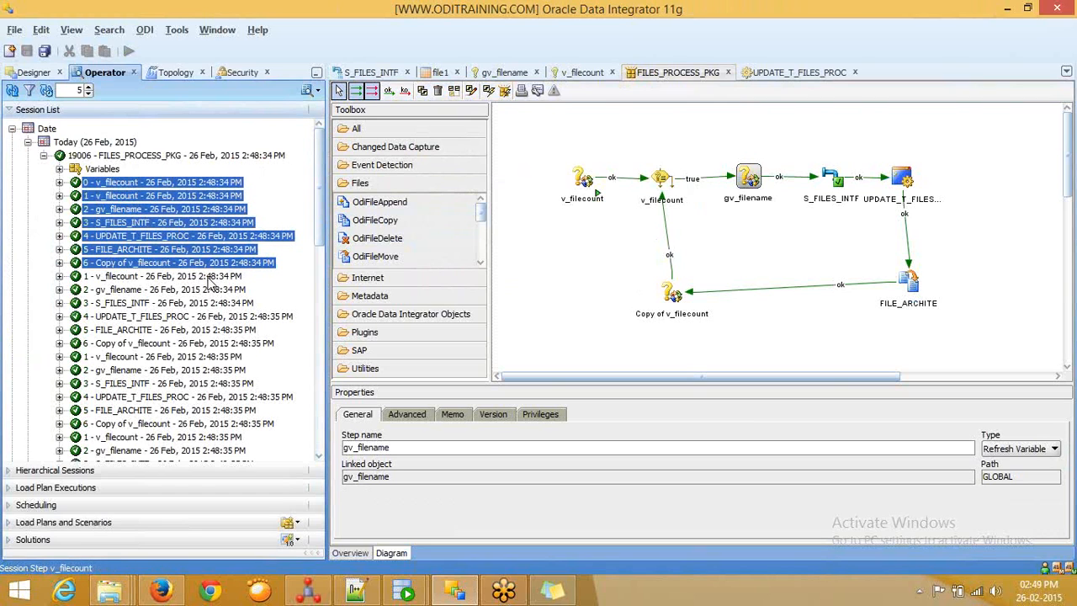
Check the session's final v_filecount step against Copy of v_filecount and the v_filecount evaluation step in the package diagram
{"action": "left_click_drag", "start_coordinate": [322, 165], "coordinate": [326, 379]}
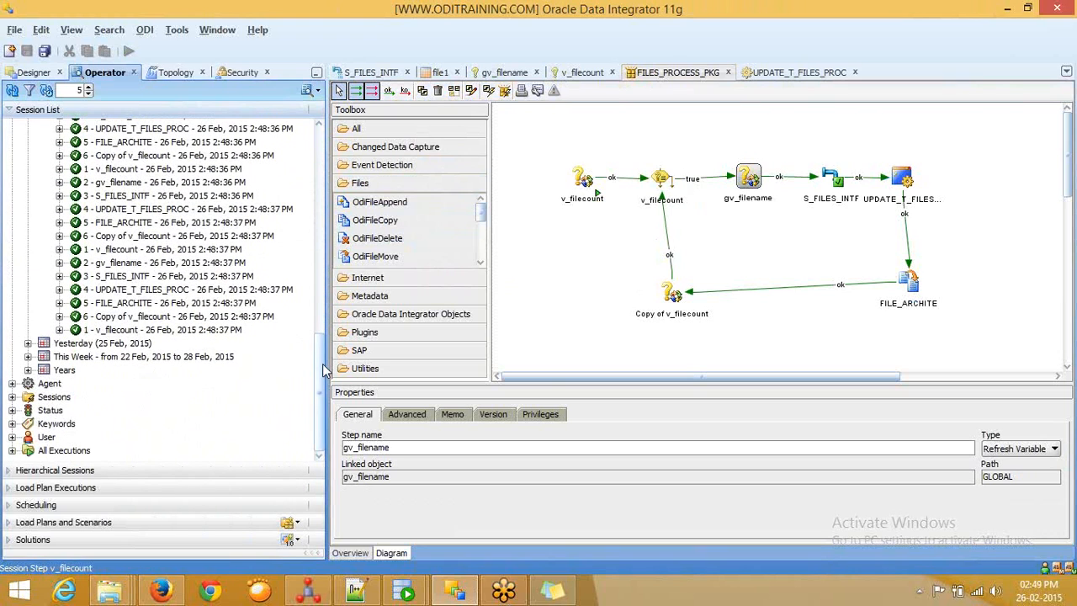
{"action": "left_click", "coordinate": [222, 332]}
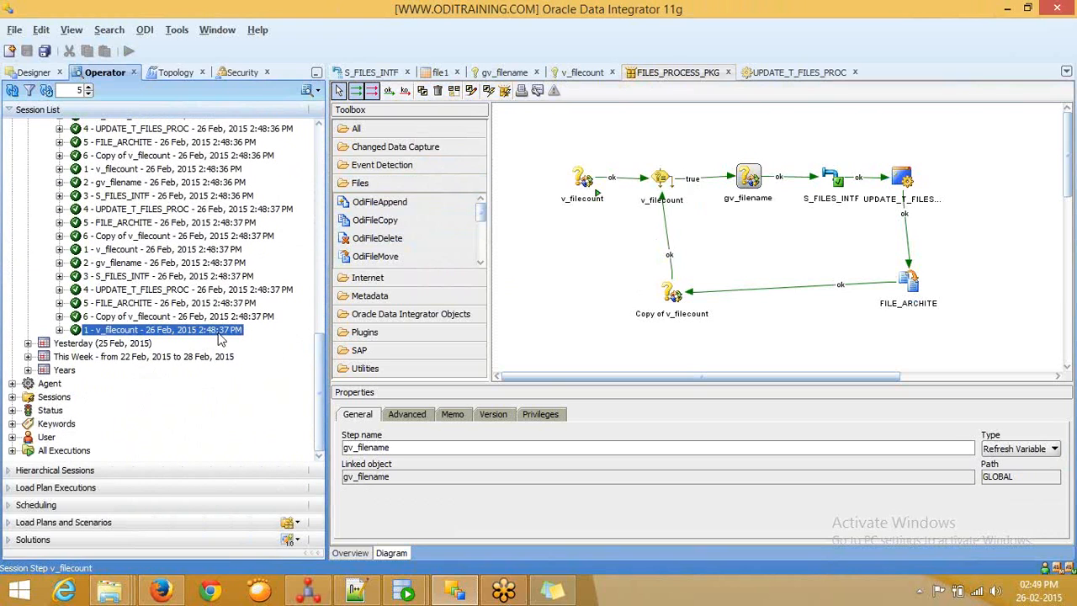
{"action": "left_click", "coordinate": [672, 300]}
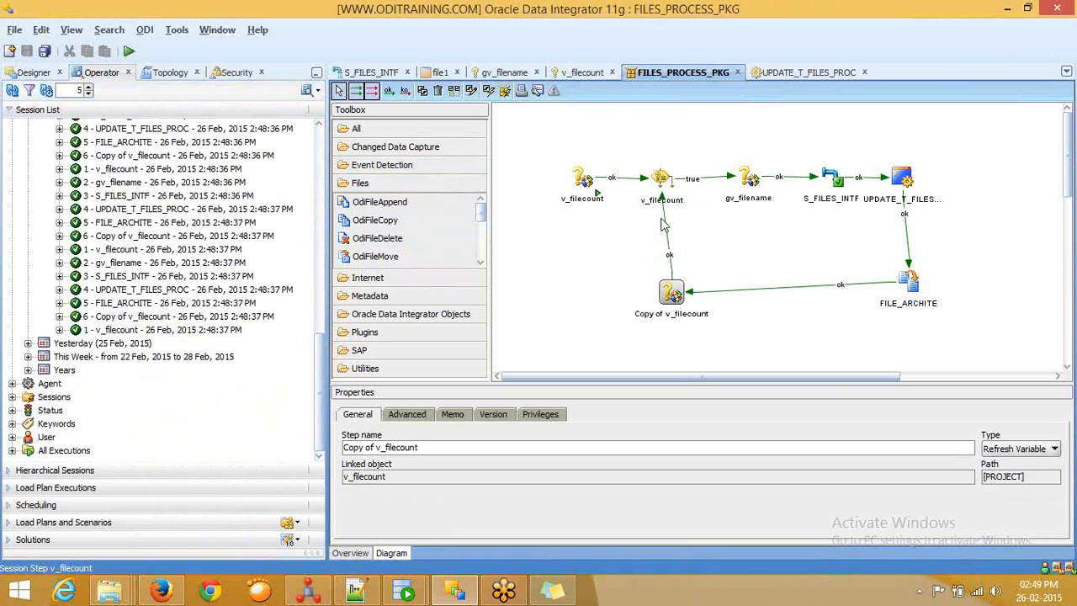
{"action": "left_click", "coordinate": [661, 178]}
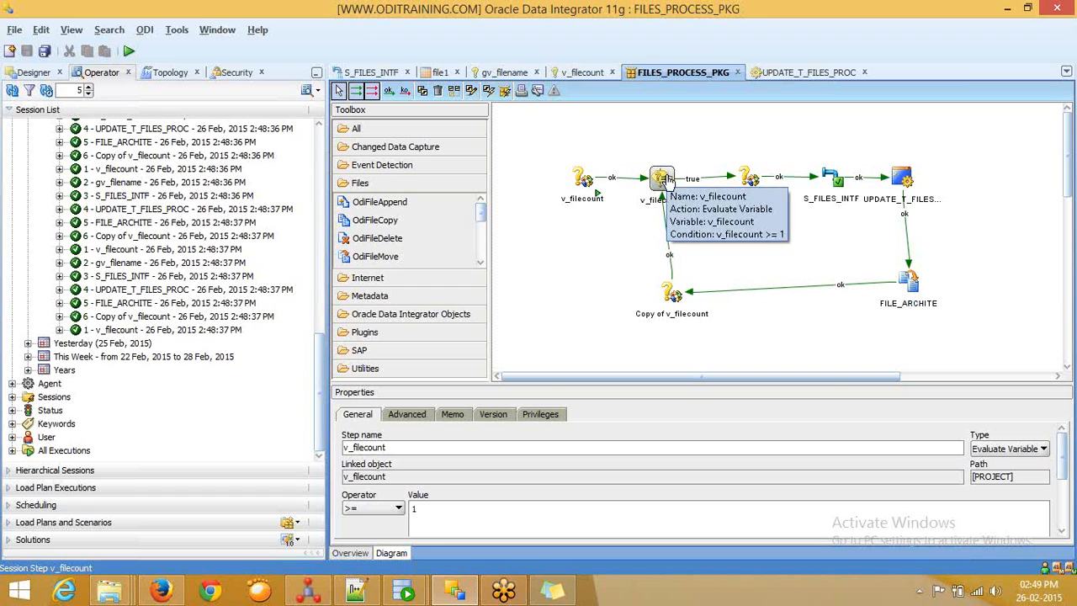
Switch to SQL Developer, run the select * from t_files query, and check the STATUS values of all returned rows
{"action": "mouse_move", "coordinate": [418, 594]}
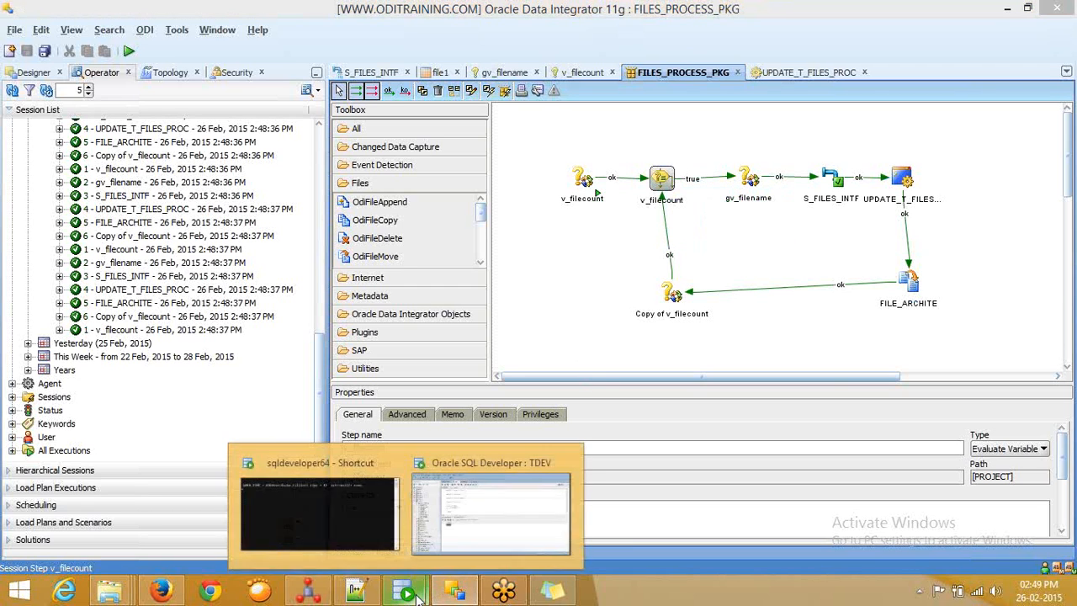
{"action": "left_click", "coordinate": [486, 539]}
{"action": "left_click", "coordinate": [307, 133]}
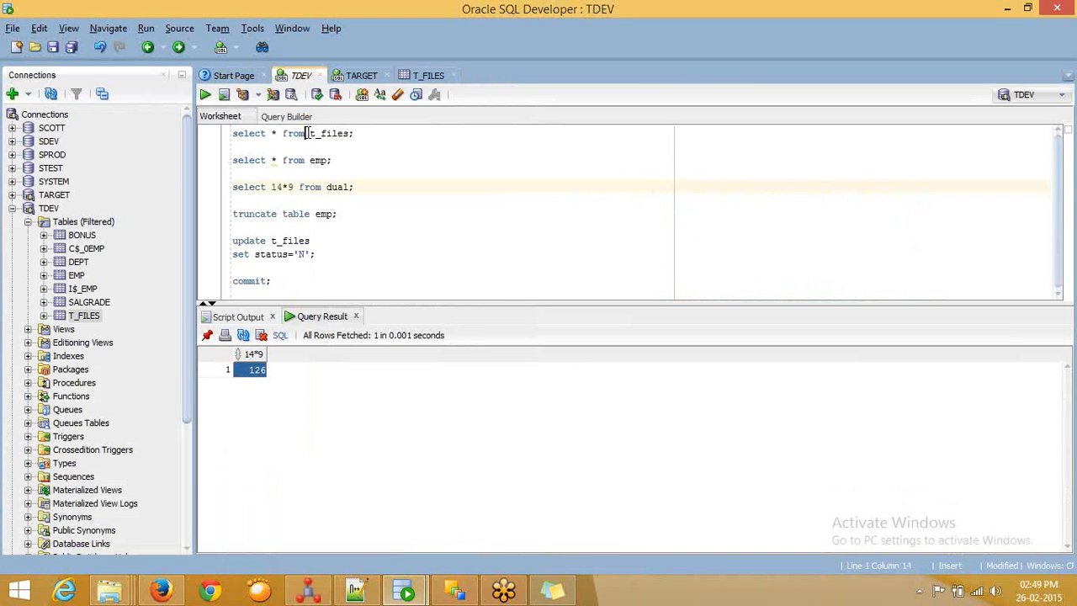
{"action": "key", "text": "ctrl+Return"}
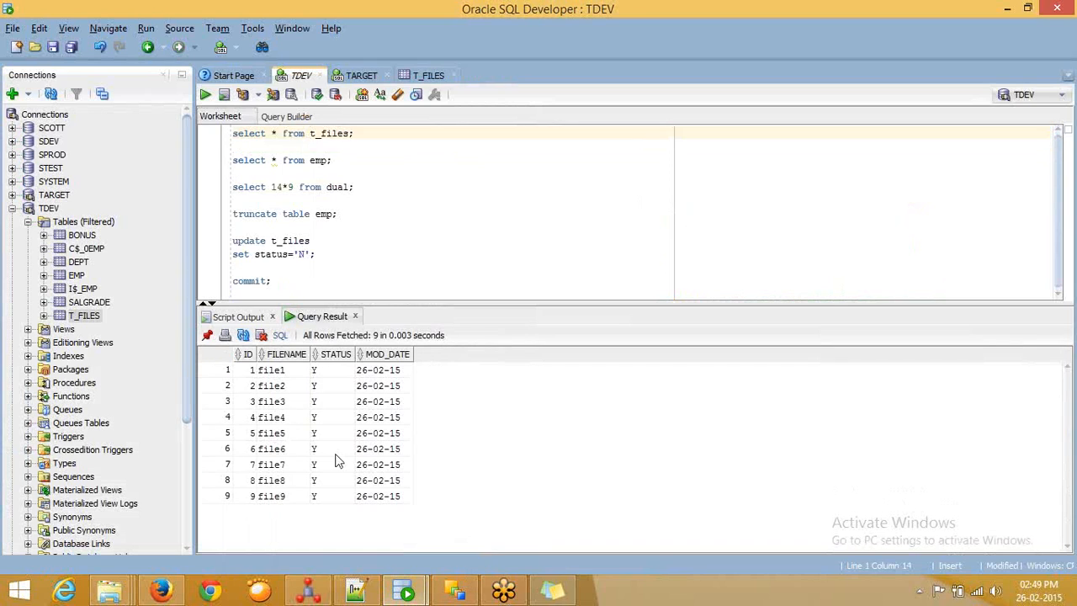
{"action": "left_click_drag", "start_coordinate": [317, 370], "coordinate": [331, 499]}
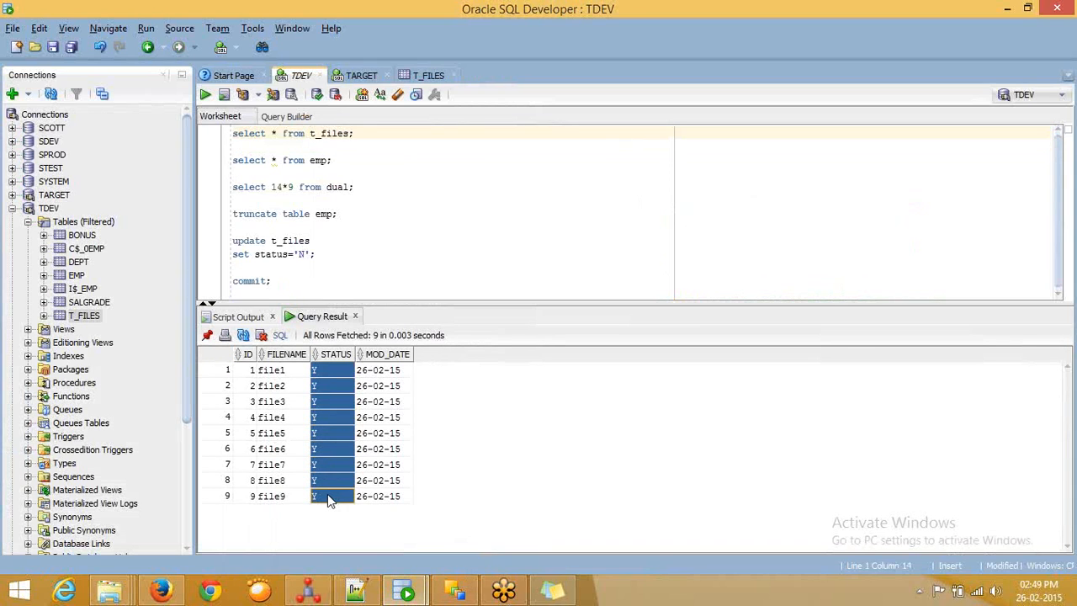
Run the select * from emp query and check the row count of its result
{"action": "left_click", "coordinate": [306, 160]}
{"action": "key", "text": "ctrl+Return"}
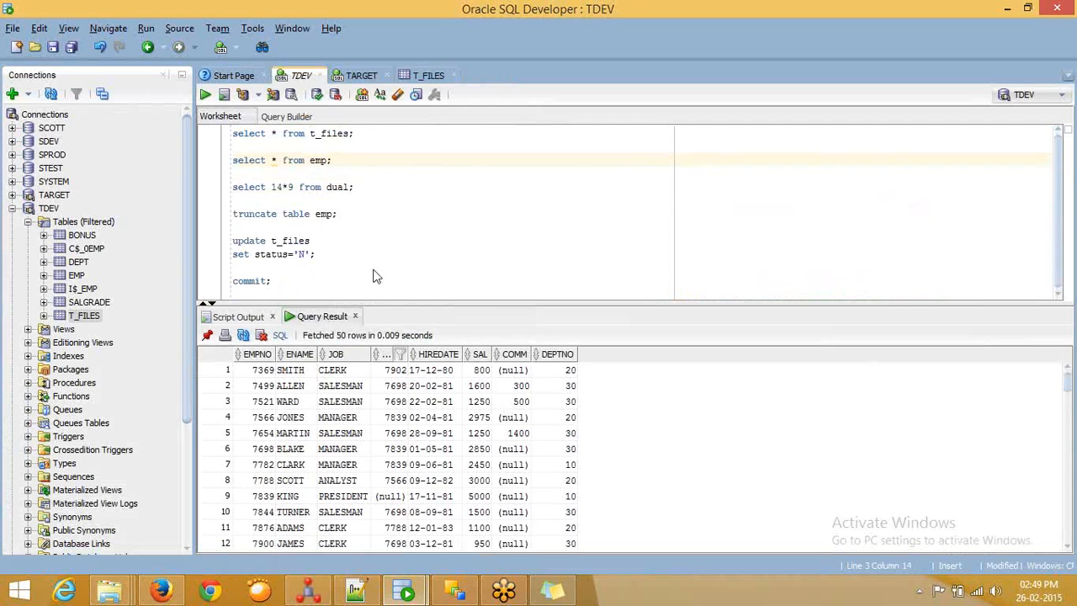
{"action": "right_click", "coordinate": [374, 496]}
{"action": "left_click", "coordinate": [386, 495]}
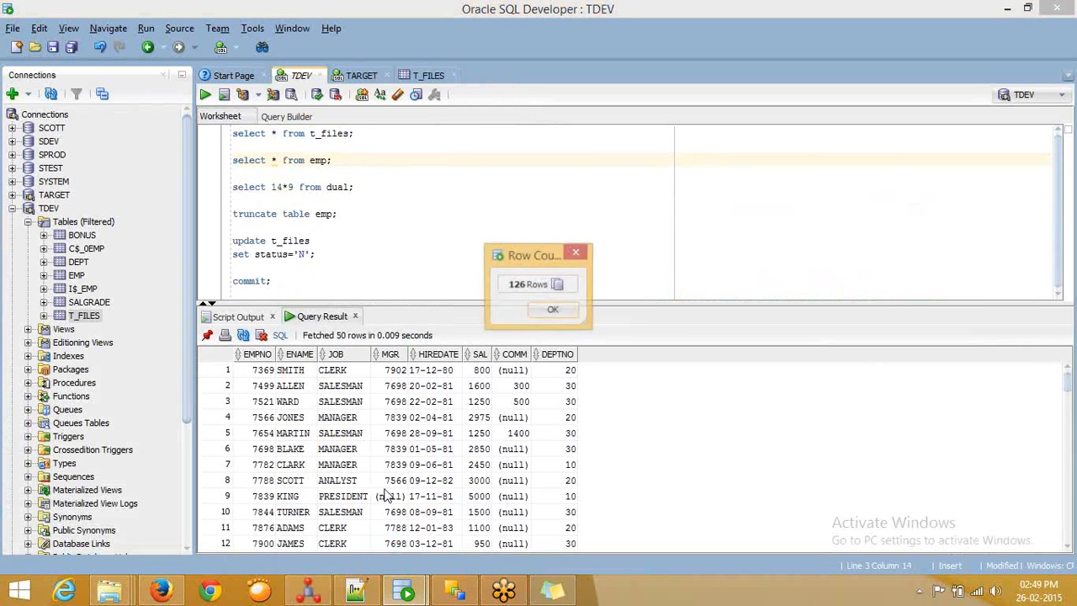
{"action": "left_click", "coordinate": [553, 311]}
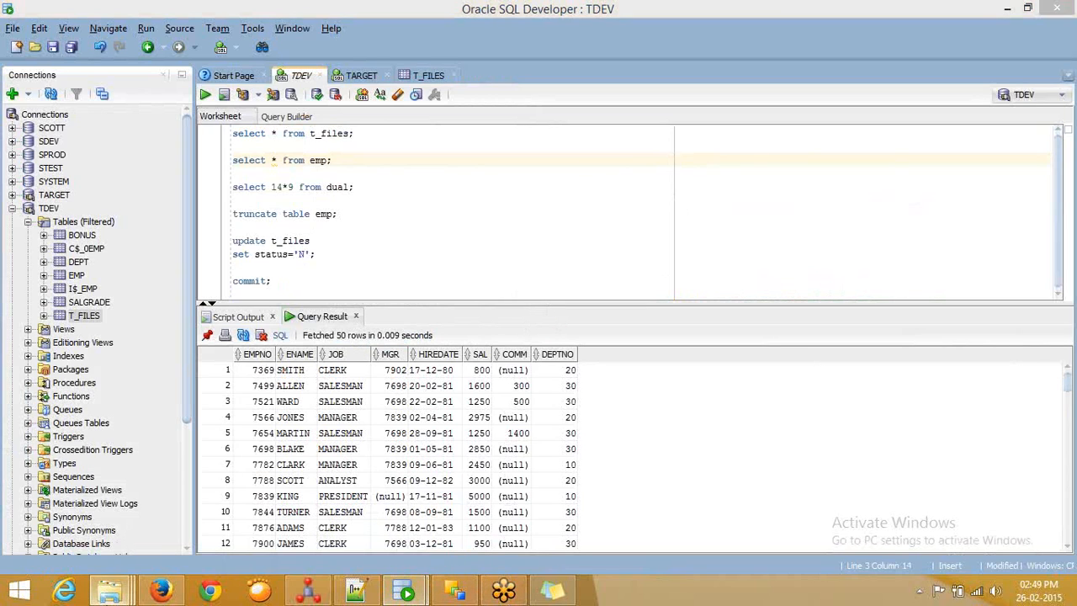
Switch to File Explorer and inspect the archive and load folders inside S_FILES, ending in archive
{"action": "mouse_move", "coordinate": [109, 591]}
{"action": "left_click", "coordinate": [95, 521]}
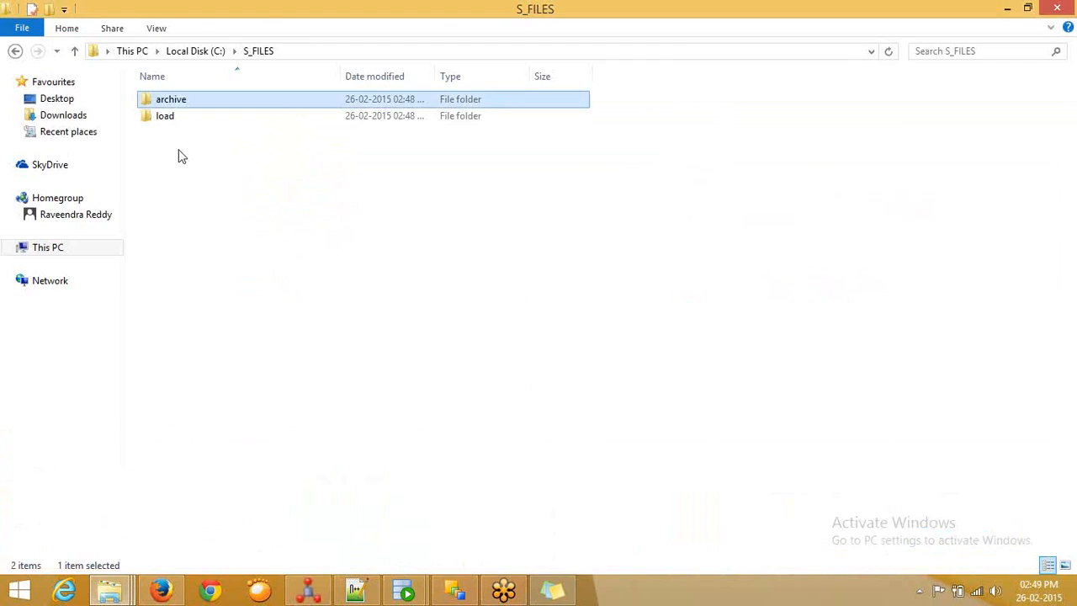
{"action": "double_click", "coordinate": [169, 101]}
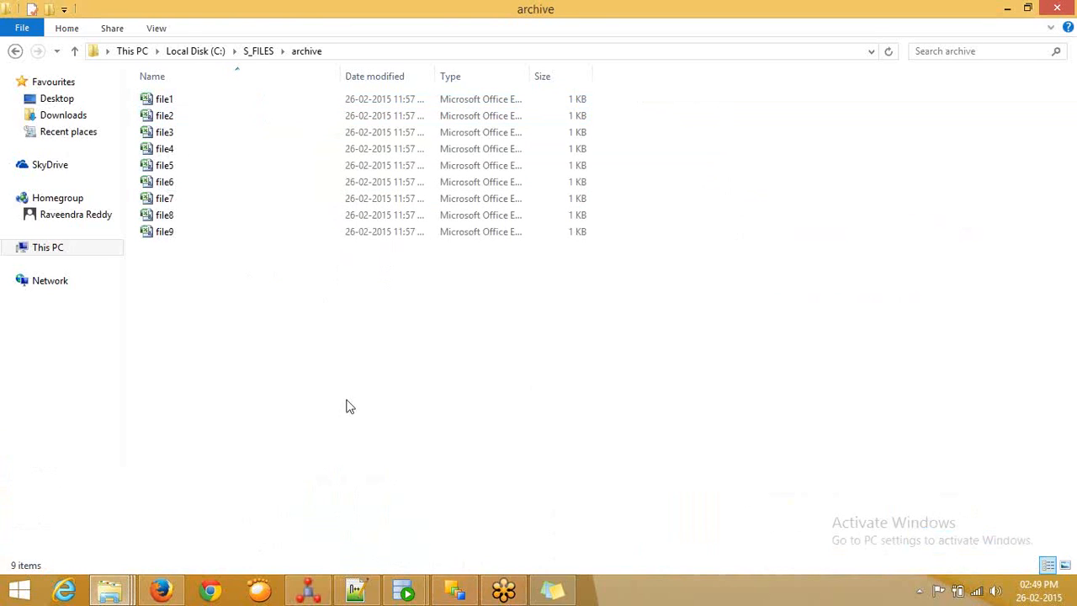
{"action": "left_click", "coordinate": [260, 52]}
{"action": "double_click", "coordinate": [168, 120]}
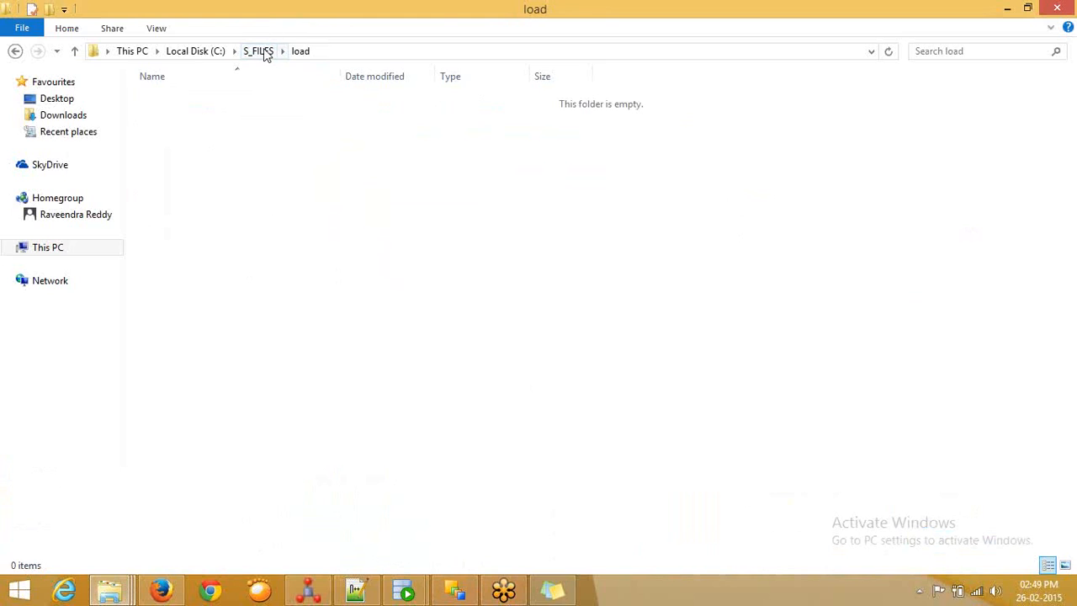
{"action": "left_click", "coordinate": [266, 52]}
{"action": "double_click", "coordinate": [187, 99]}
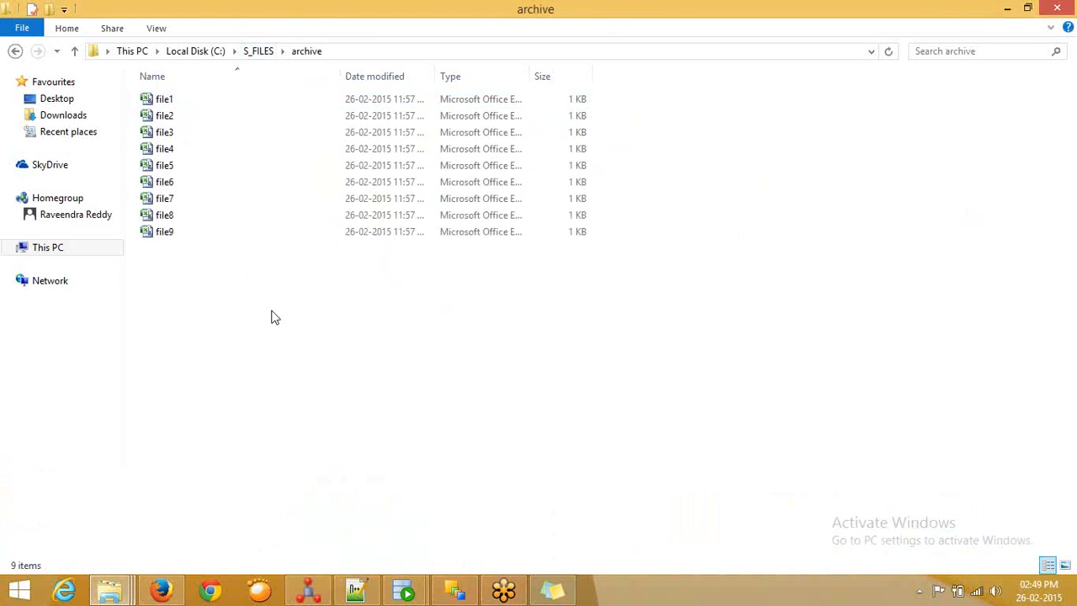
{"action": "left_click", "coordinate": [515, 594]}
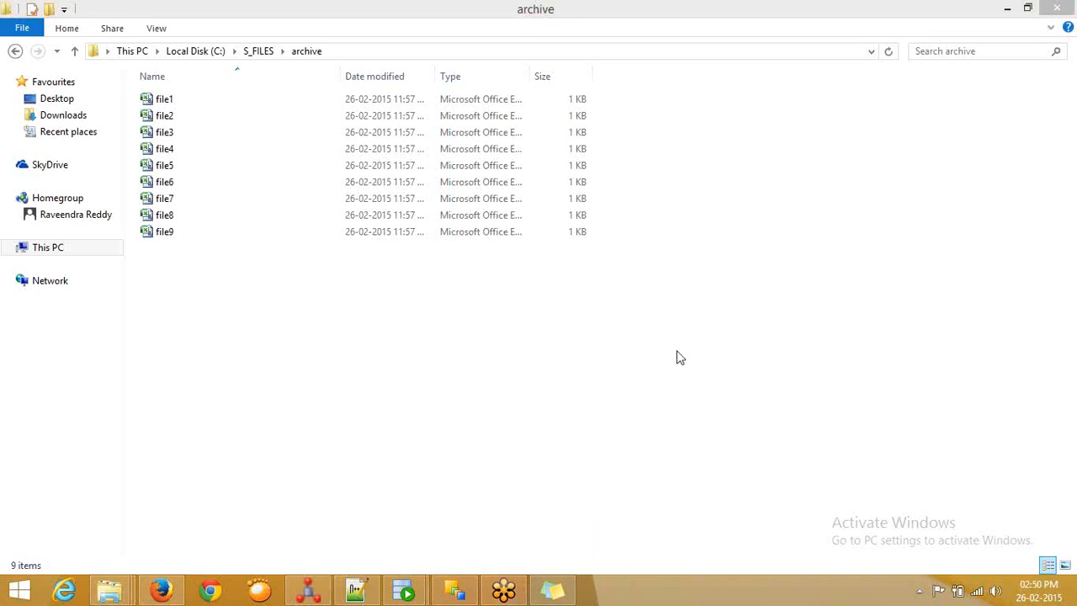